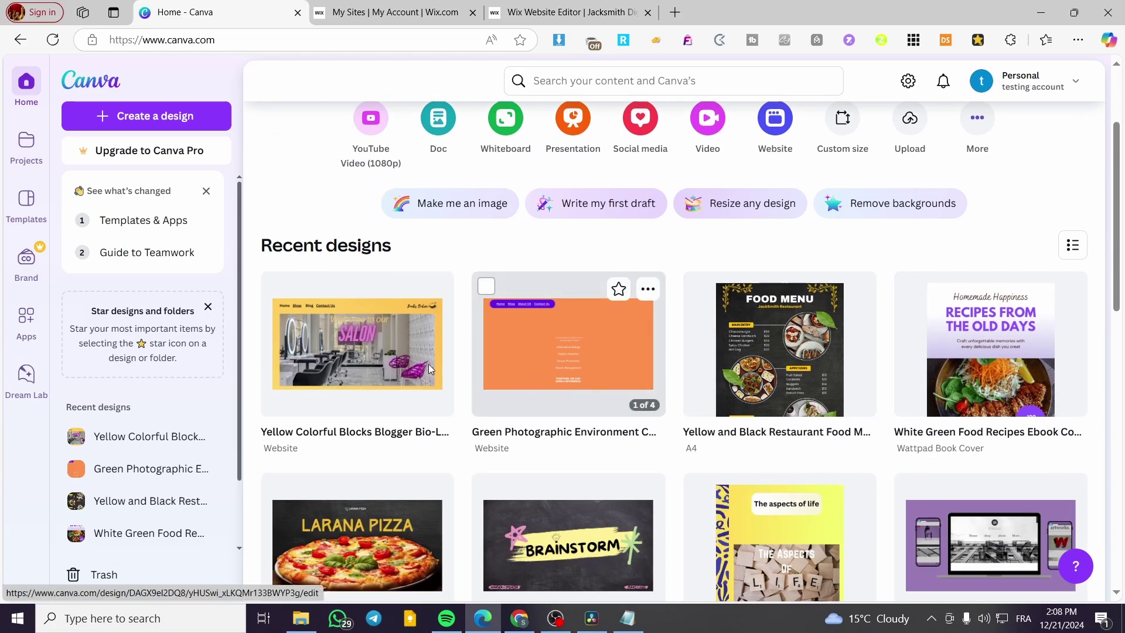
Look through the recent designs on the Canva home page and the Jacksmith Digital site in the Wix editor.
scroll(448, 328, down, 4)
scroll(449, 329, up, 6)
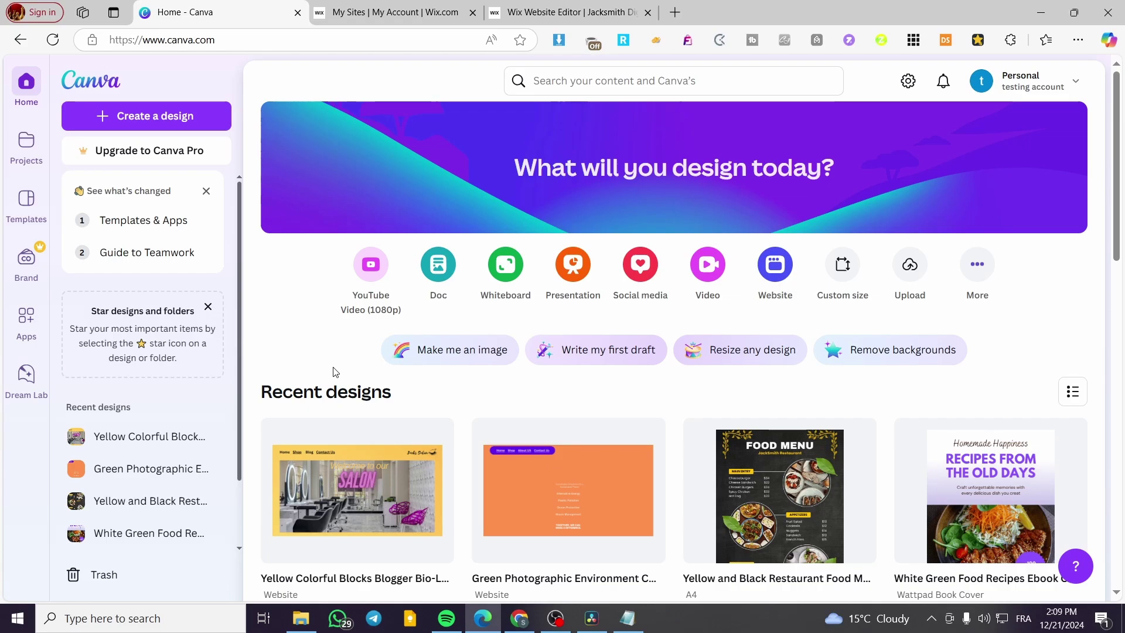
click(568, 10)
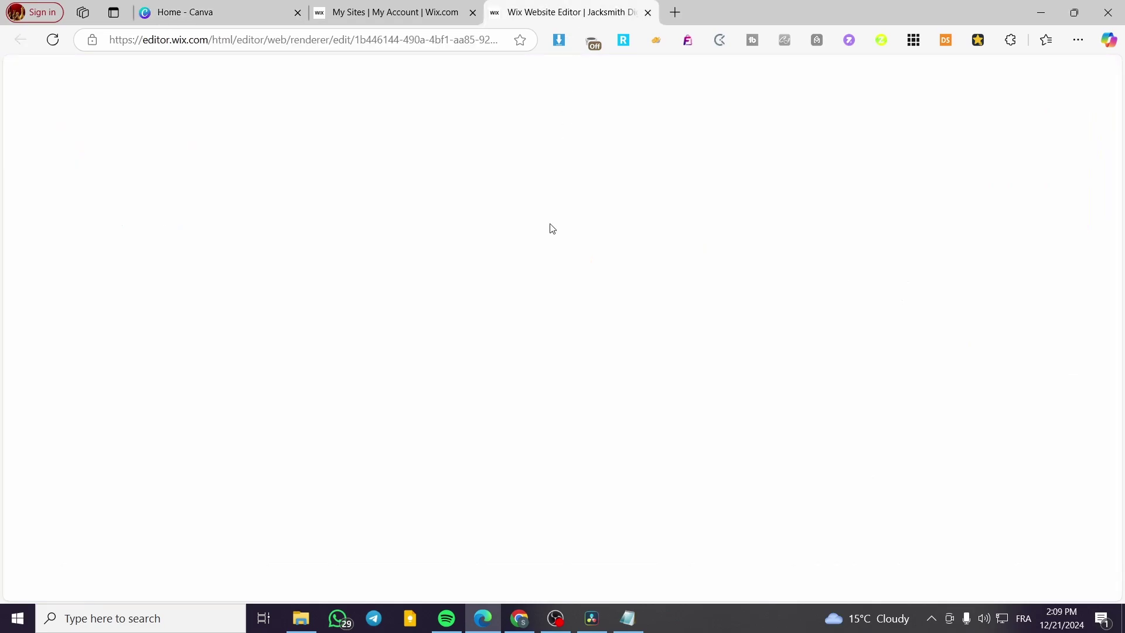
scroll(597, 374, down, 5)
scroll(550, 350, up, 5)
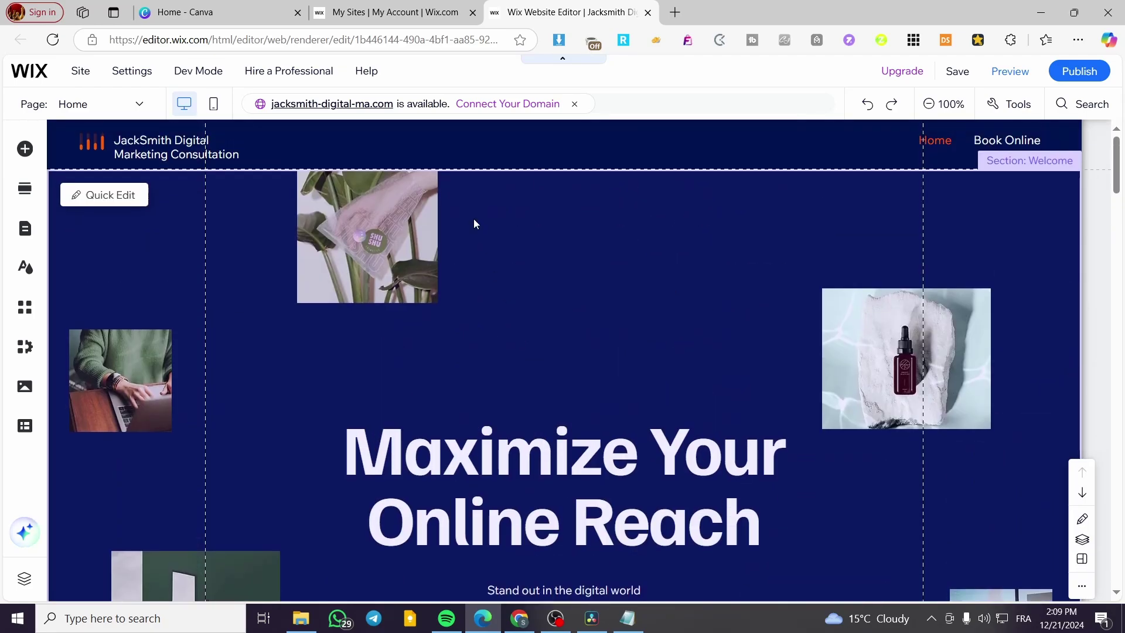
click(217, 7)
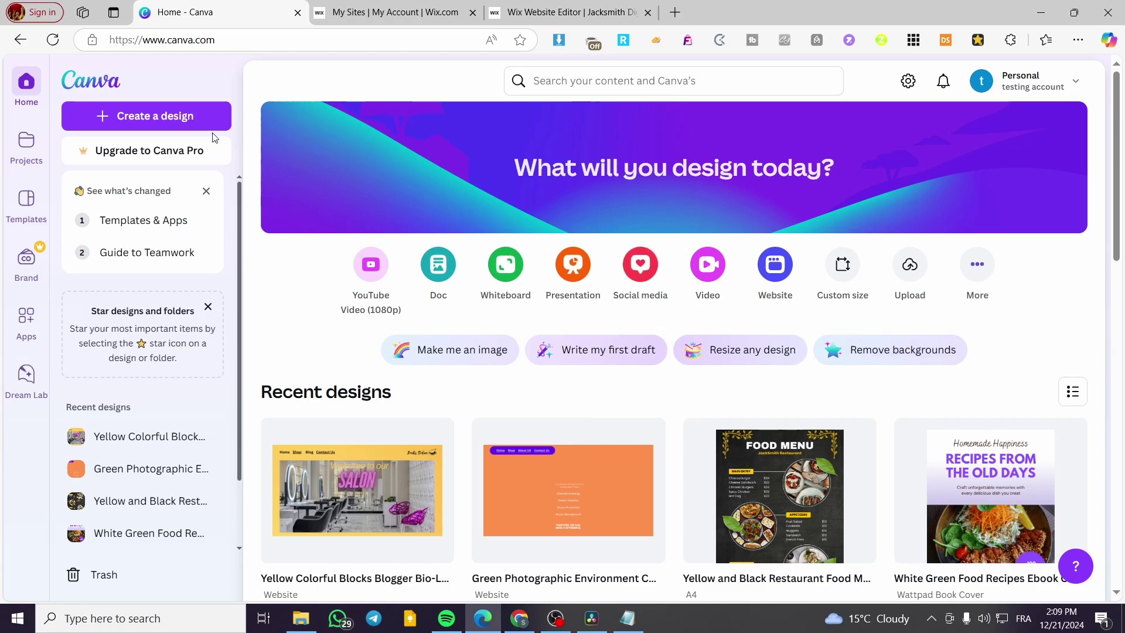
scroll(731, 157, down, 5)
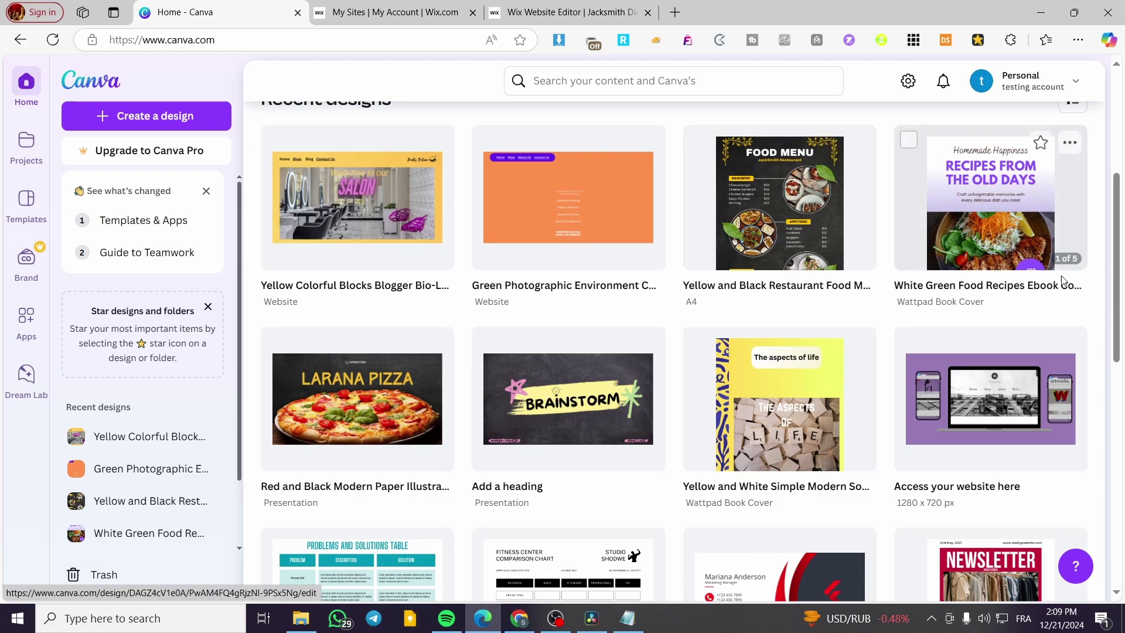
scroll(398, 582, up, 5)
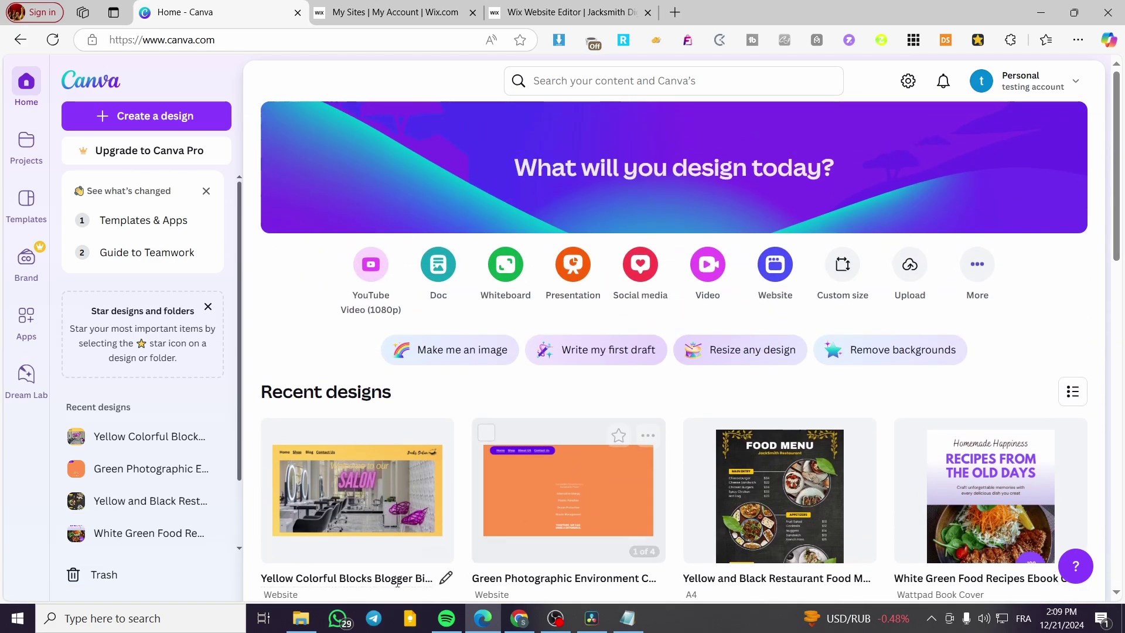
Open the Yellow Colorful Blocks Blogger Bio-Link Website design and review its pages down to the sign-up form.
click(334, 495)
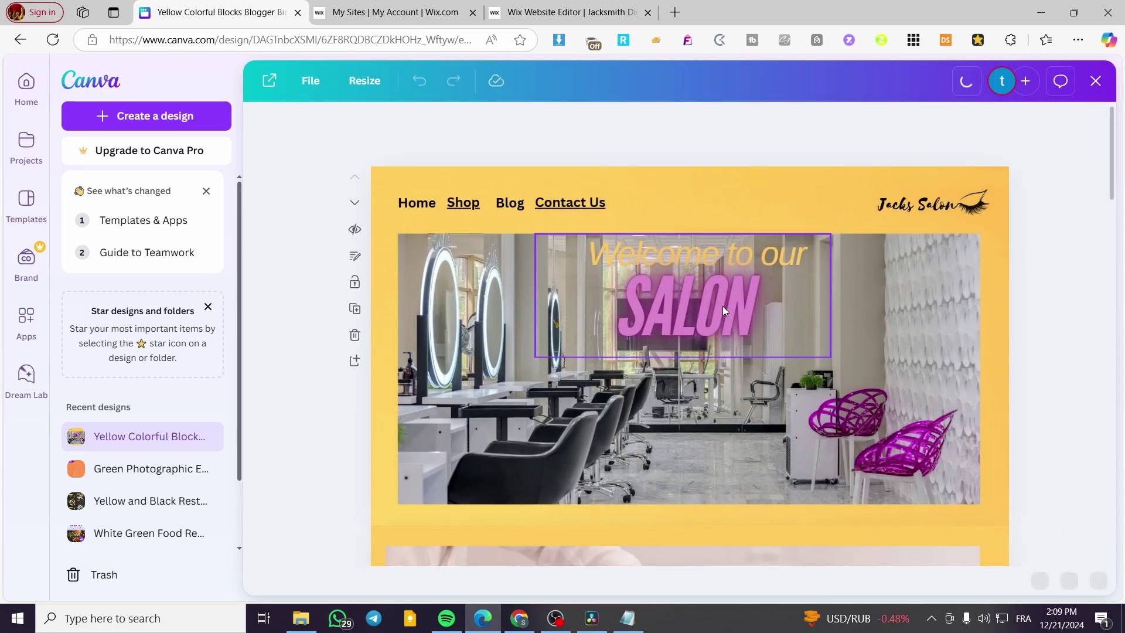
click(704, 301)
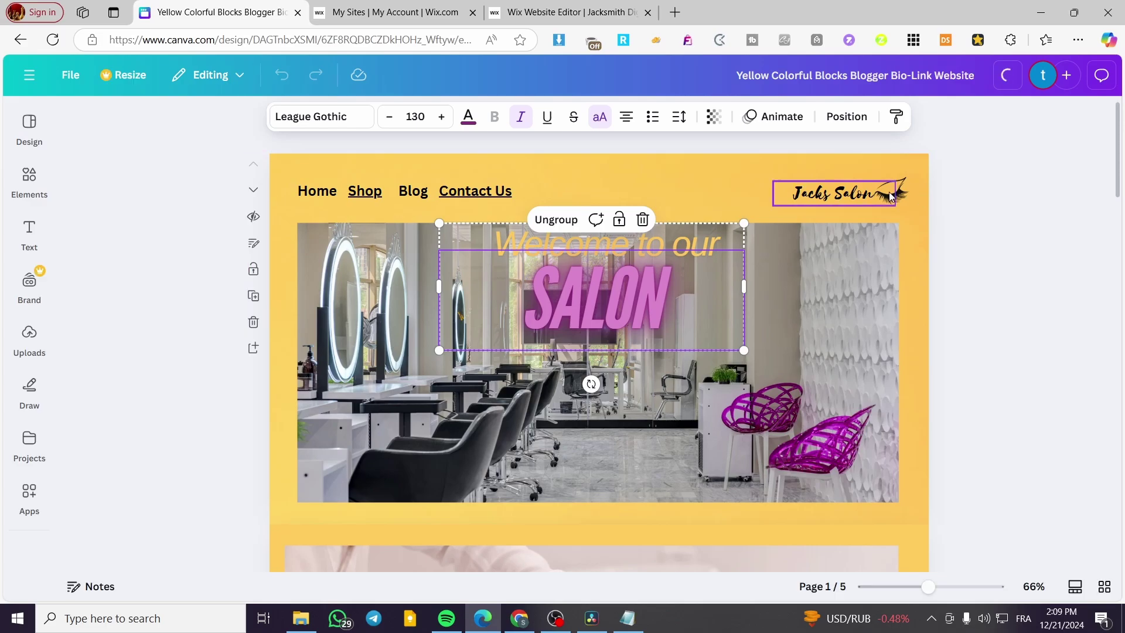
scroll(634, 206, down, 10)
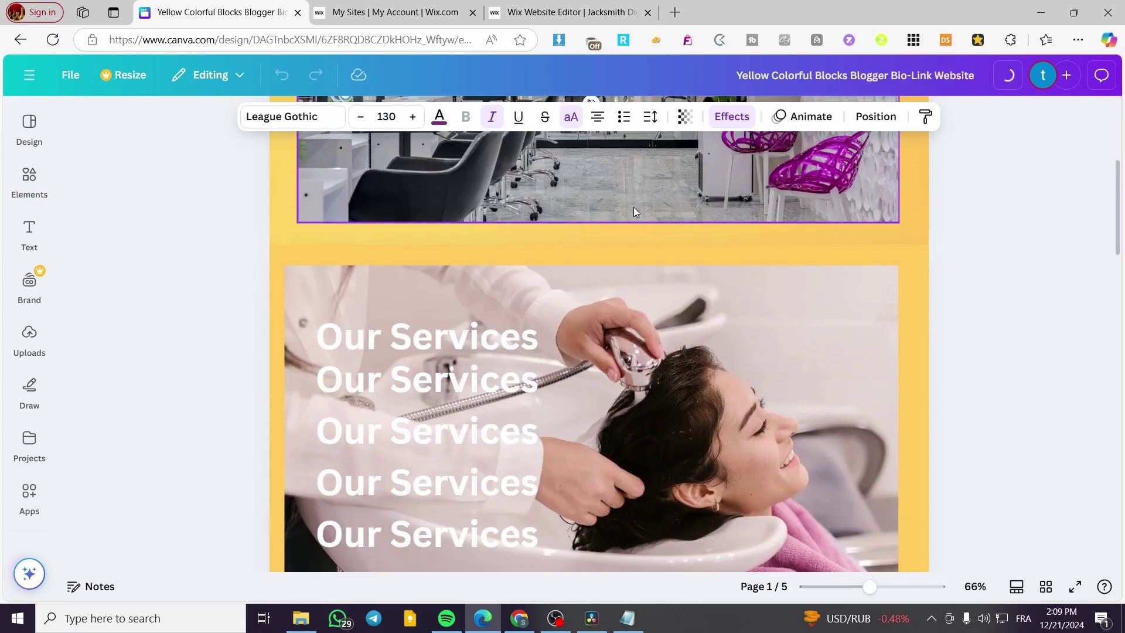
scroll(571, 232, down, 8)
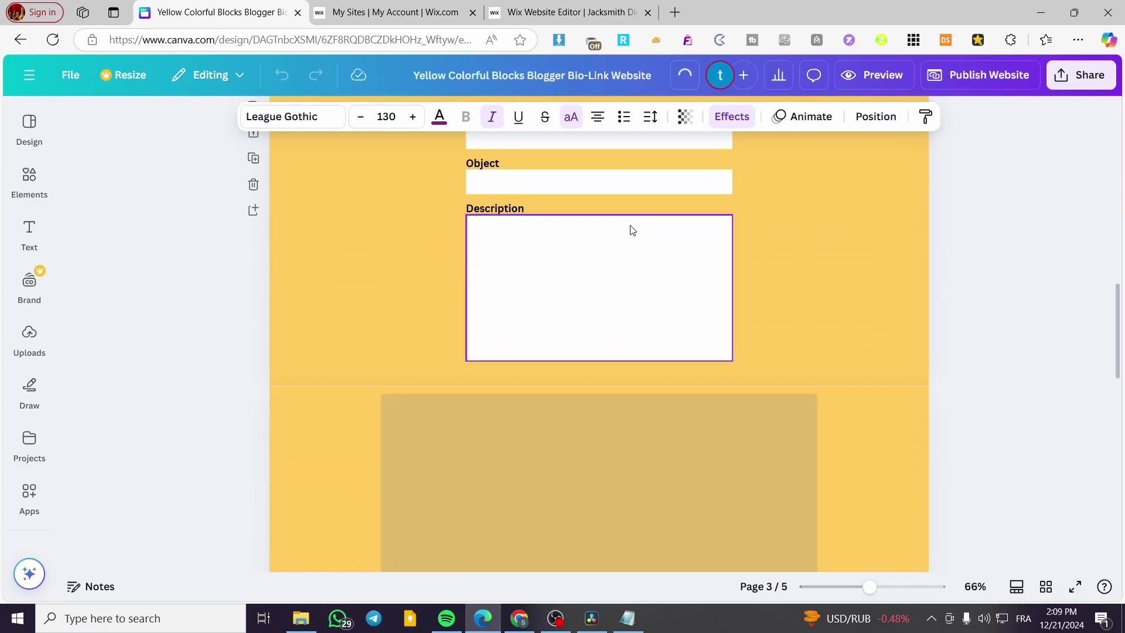
scroll(669, 411, down, 5)
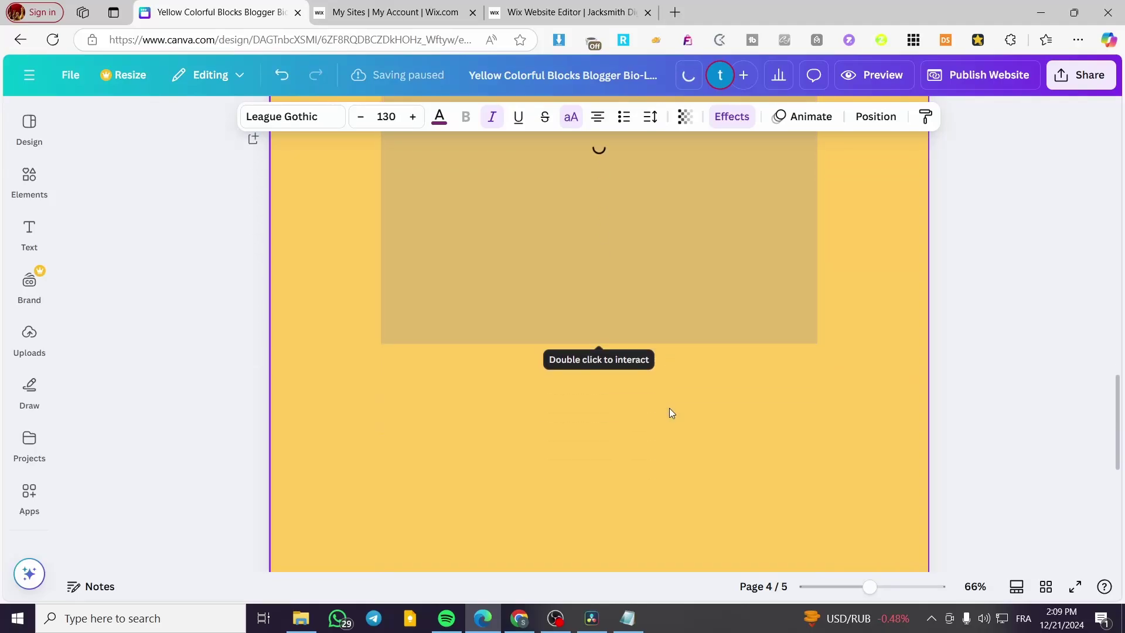
scroll(730, 361, up, 1)
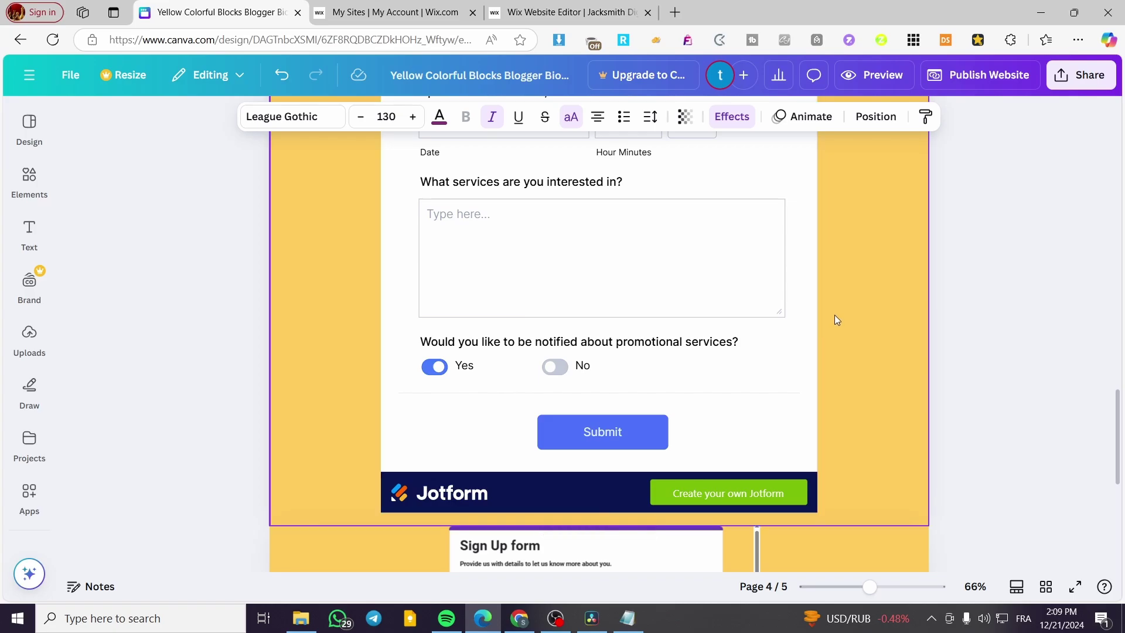
scroll(850, 314, down, 5)
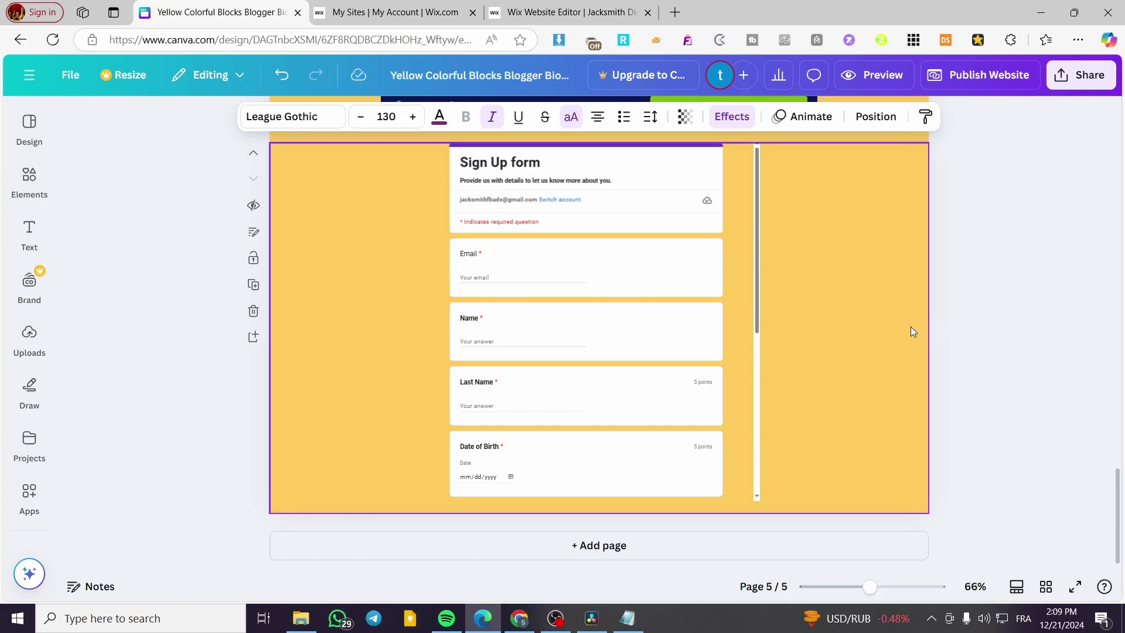
scroll(878, 350, up, 8)
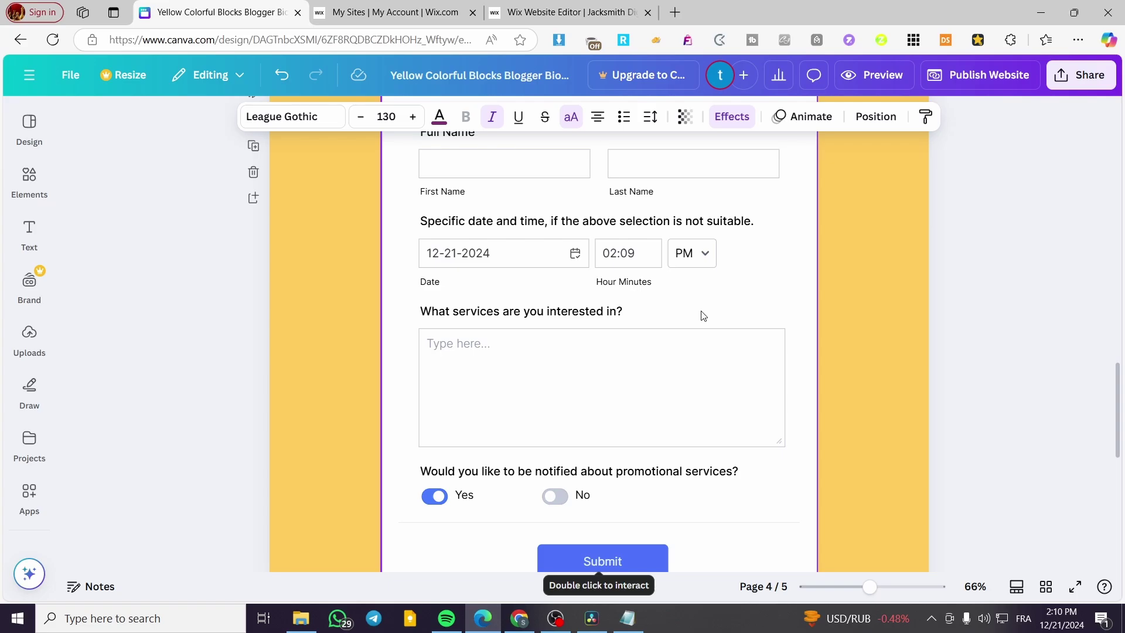
Check the website publishing options of the design and close them again.
click(998, 76)
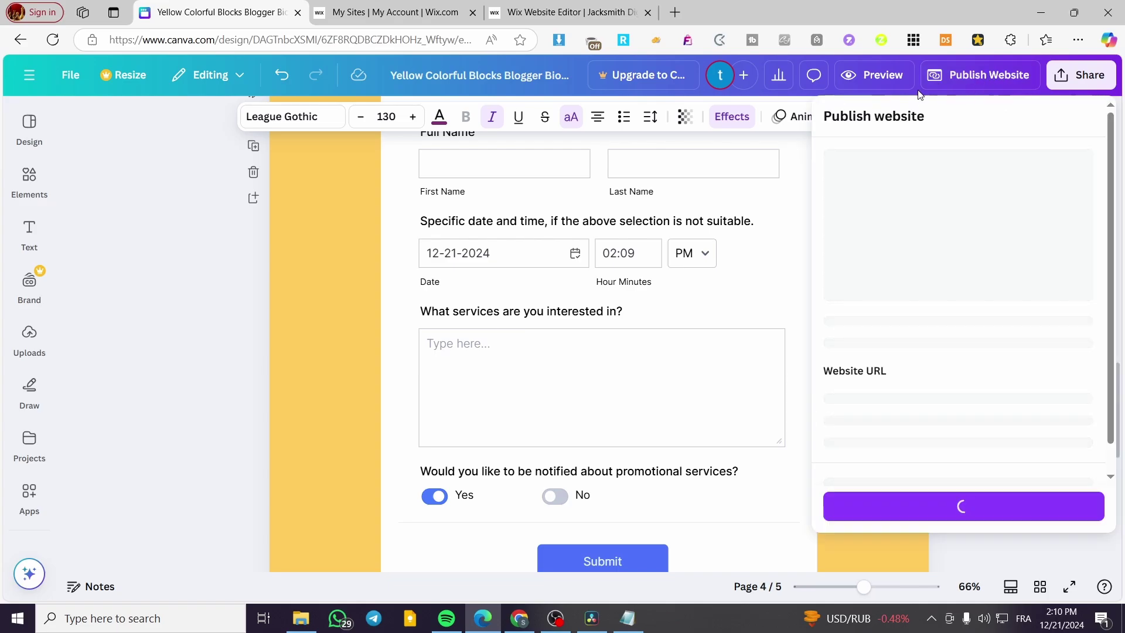
click(155, 237)
scroll(885, 371, up, 10)
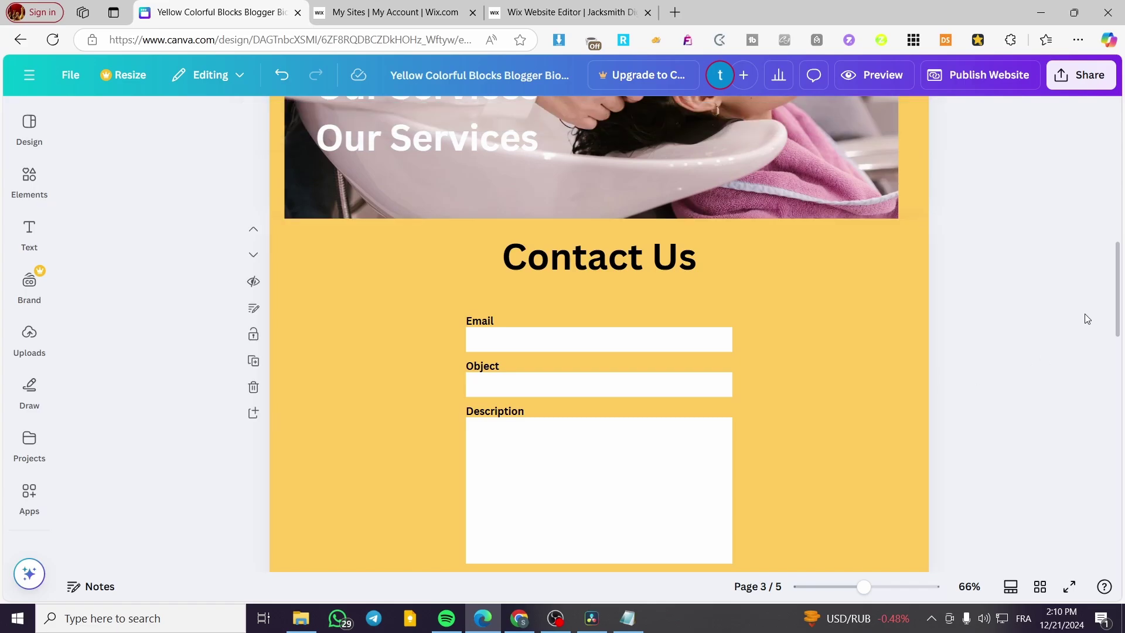
Resize the salon photo on page 1 to about 768 high and widen it to cover the full page width.
scroll(992, 312, up, 15)
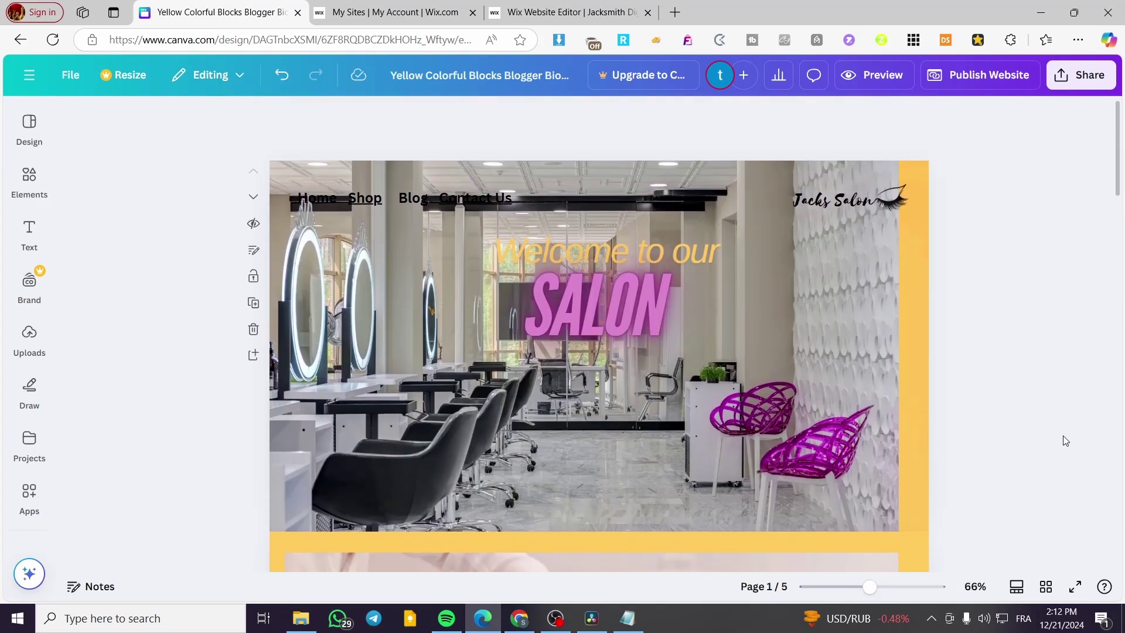
click(692, 372)
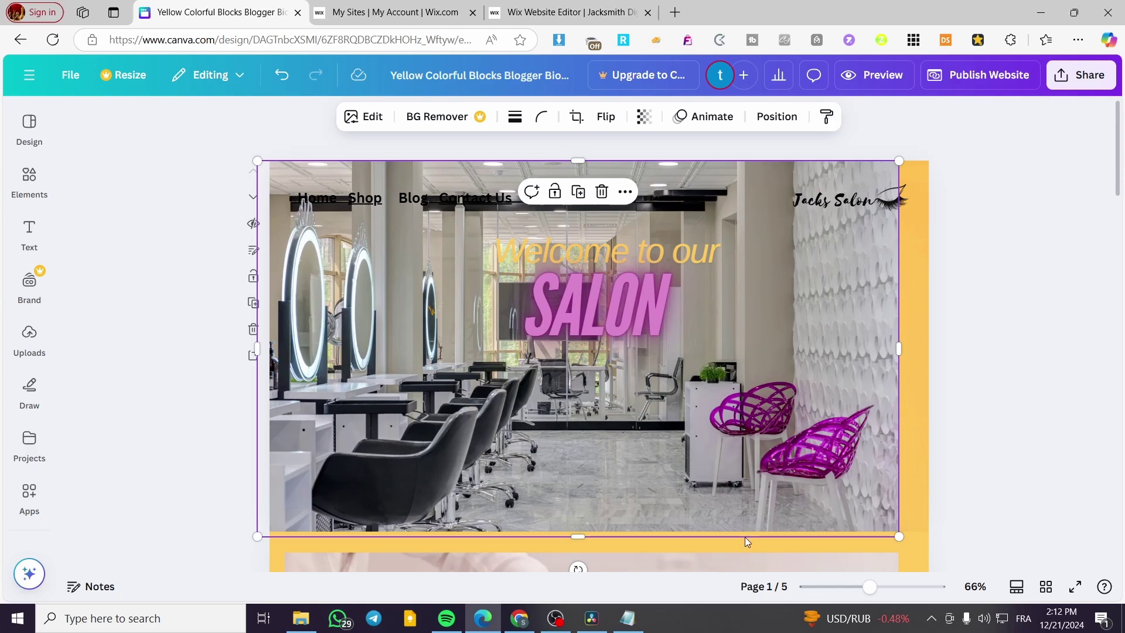
drag(577, 536, 577, 533)
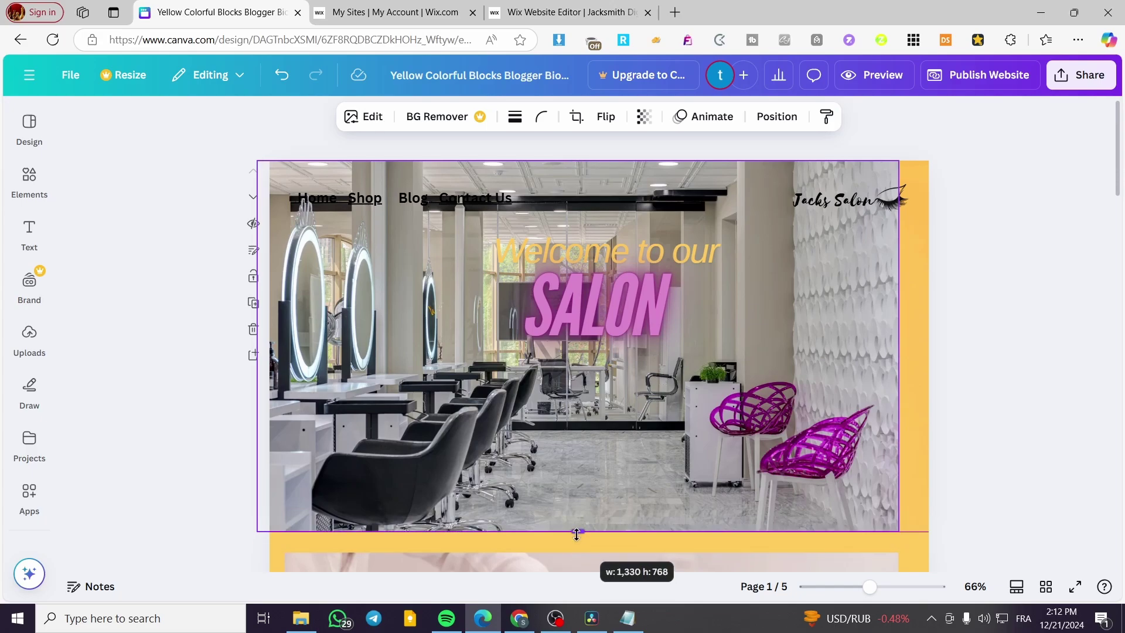
drag(900, 345, 941, 346)
Insert a square shape from the elements library onto page 1.
click(490, 201)
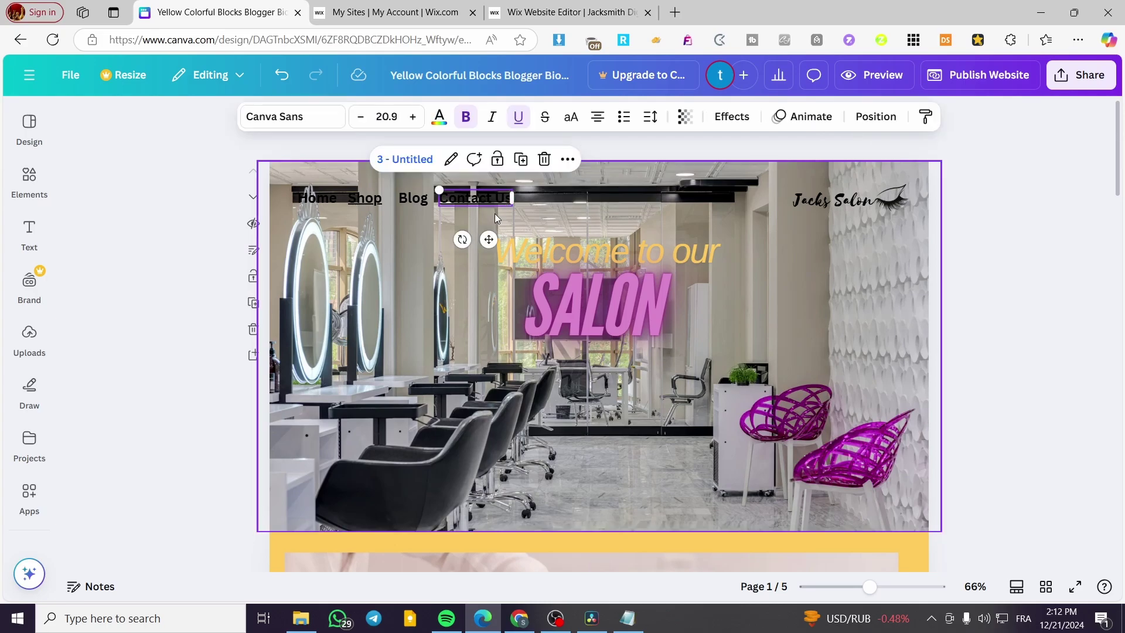
click(27, 179)
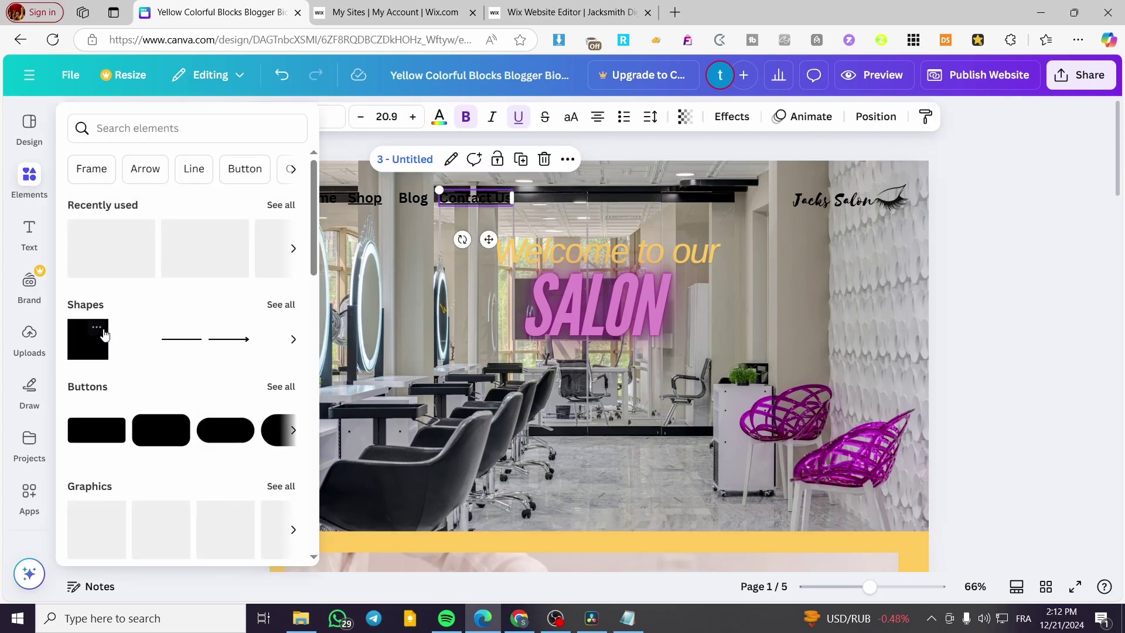
click(97, 331)
click(96, 332)
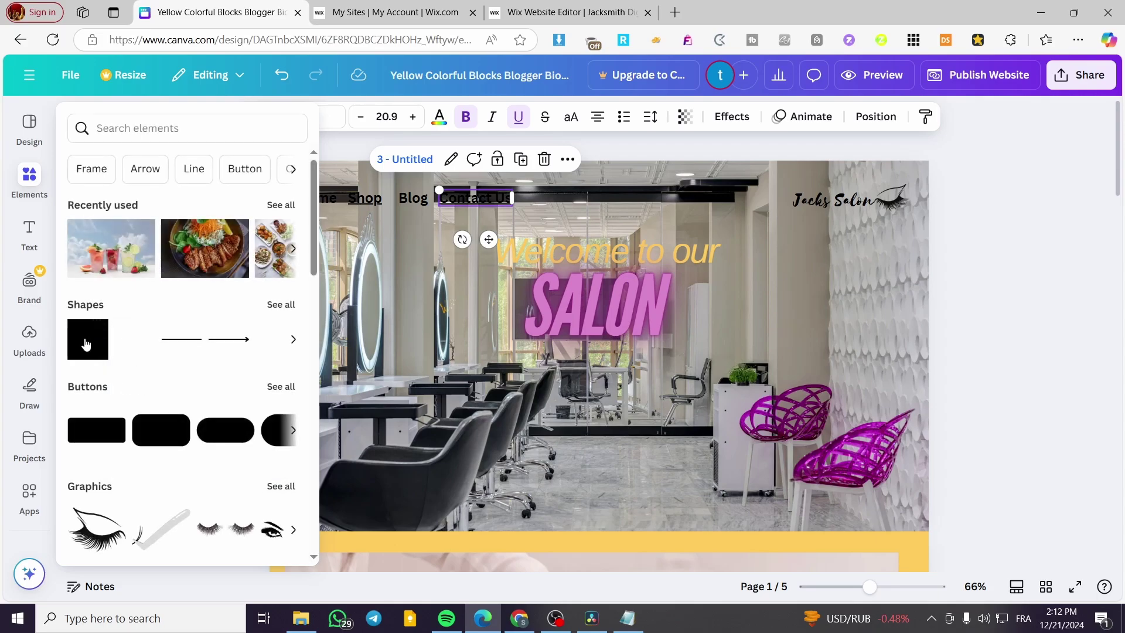
click(86, 344)
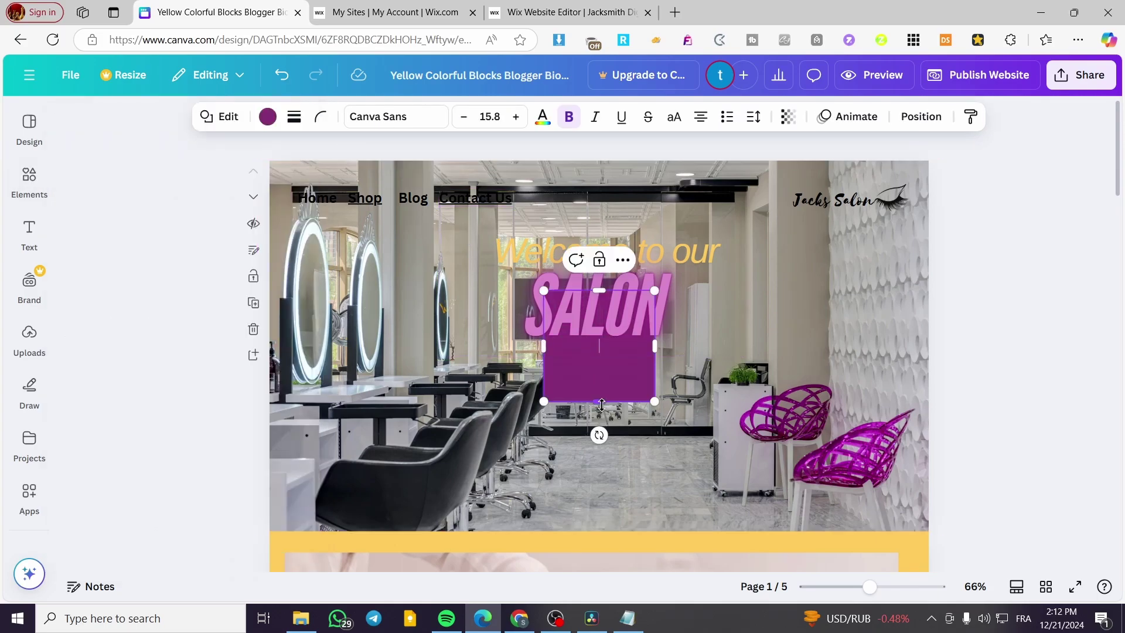
Reshape the square into a slim bar and place it behind the Home, Shop, Blog and Contact Us links.
drag(599, 413, 599, 337)
drag(544, 313, 390, 265)
drag(465, 200, 519, 199)
drag(403, 224, 405, 184)
click(378, 269)
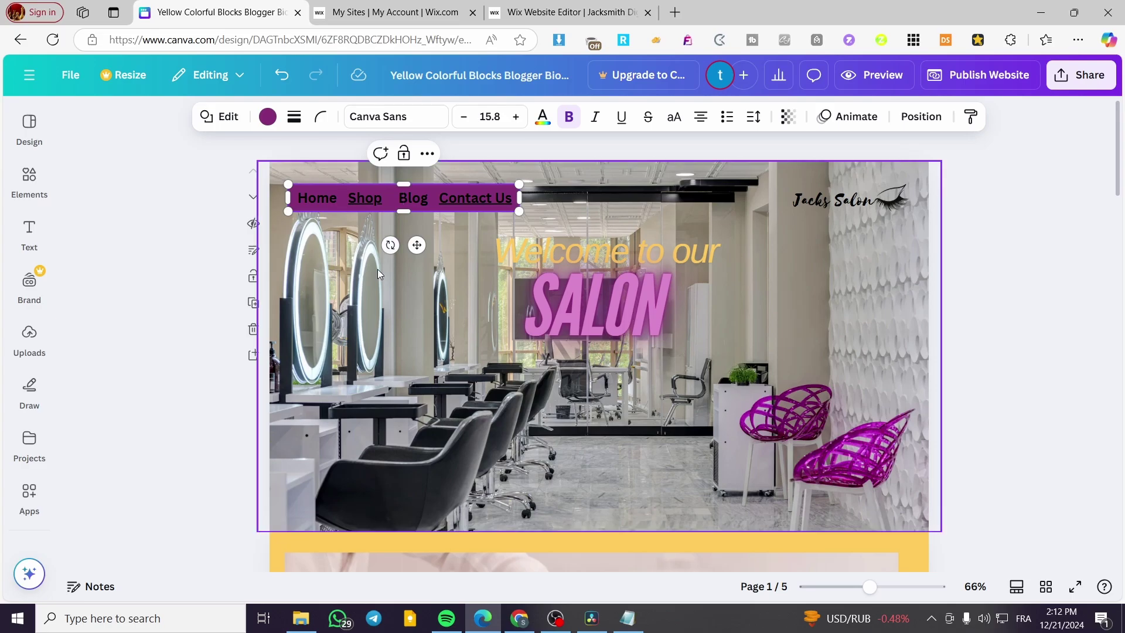
Recolor the bar behind the navigation links to the pink taken from the hair-washing photo's colors.
click(444, 210)
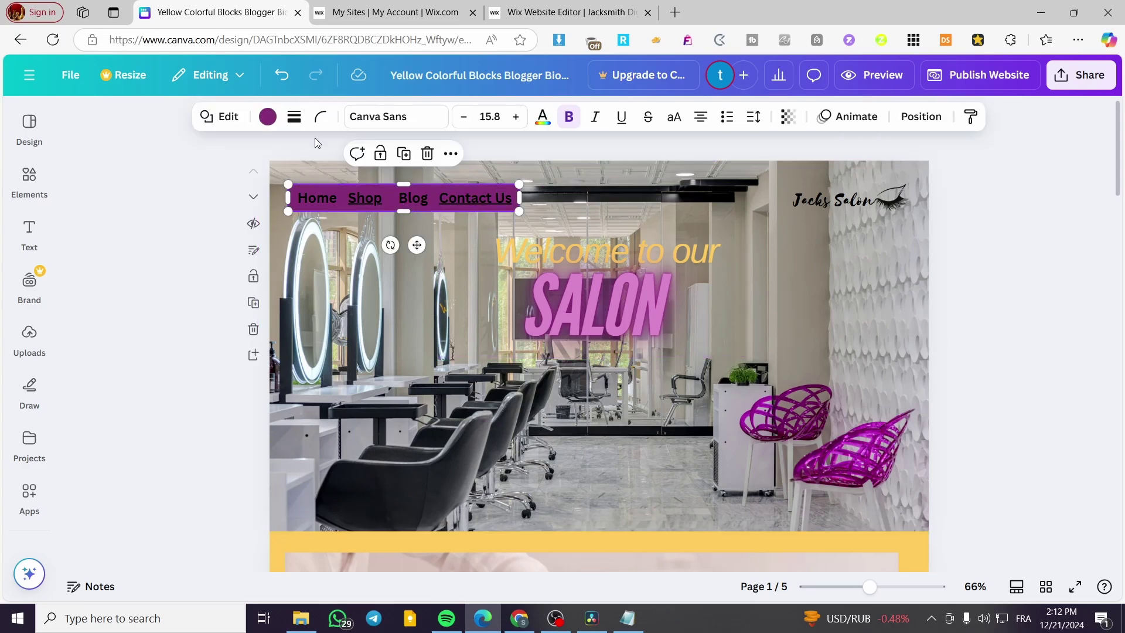
click(268, 117)
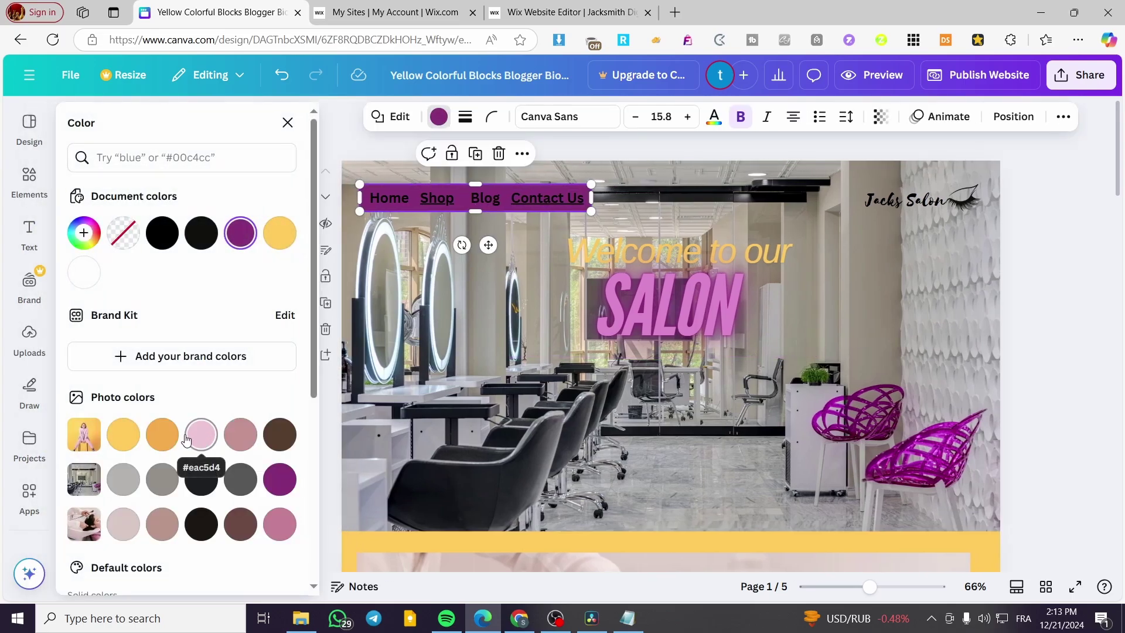
click(240, 434)
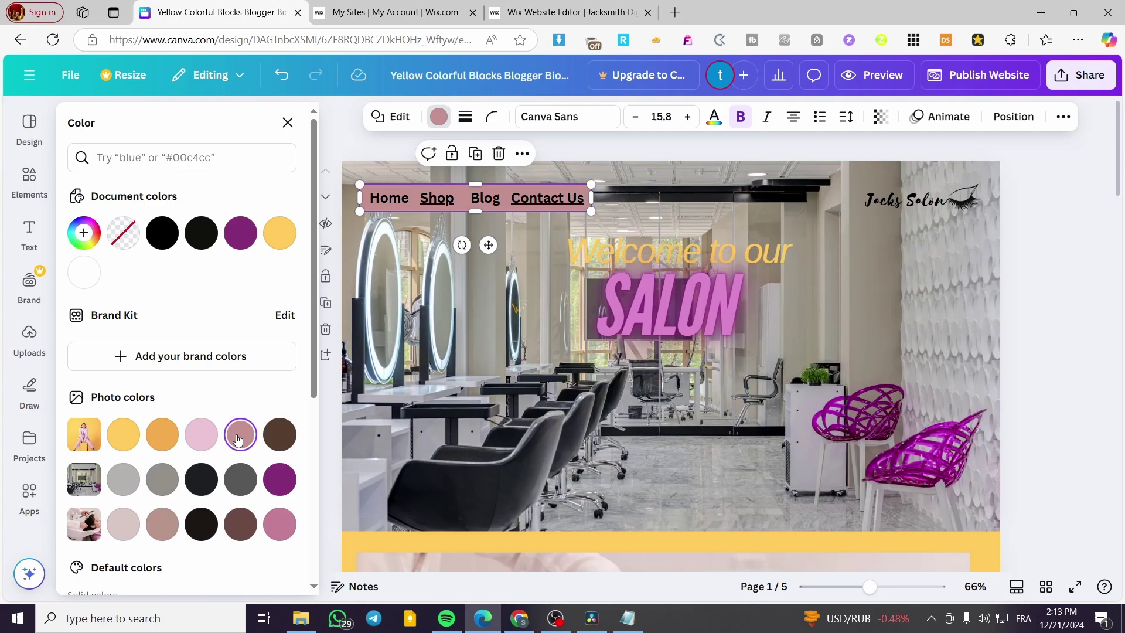
click(162, 435)
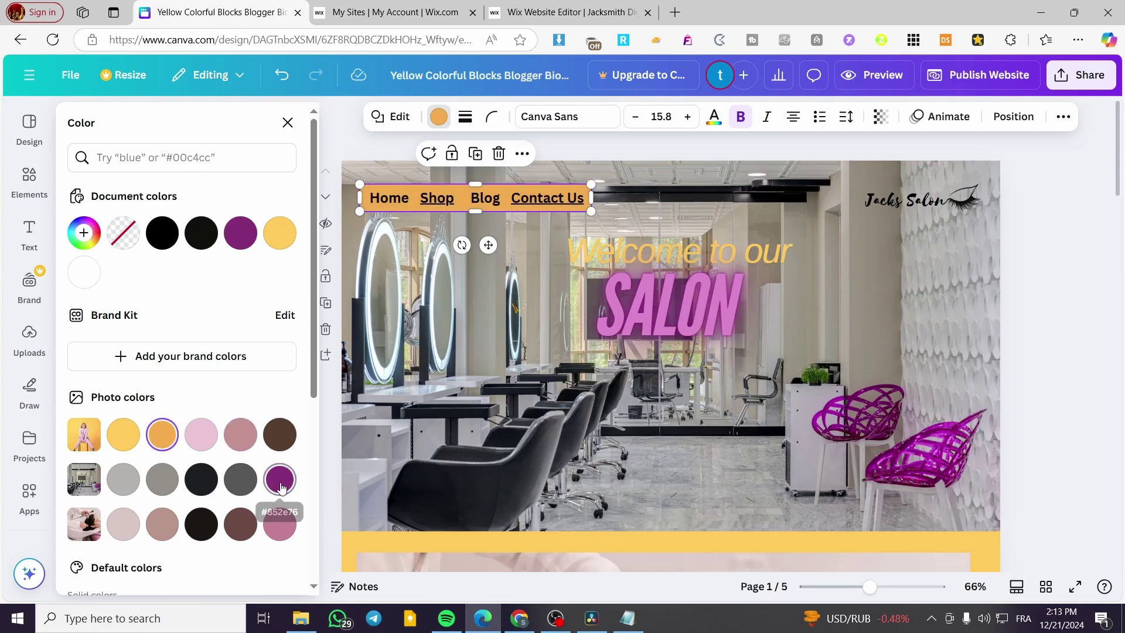
click(284, 527)
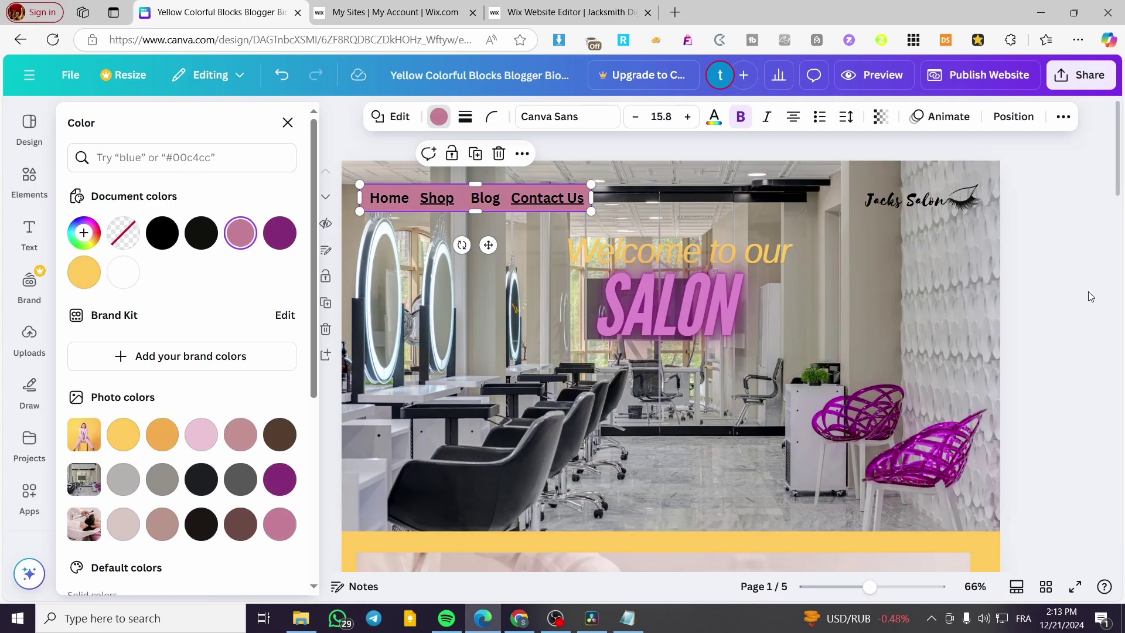
key(Escape)
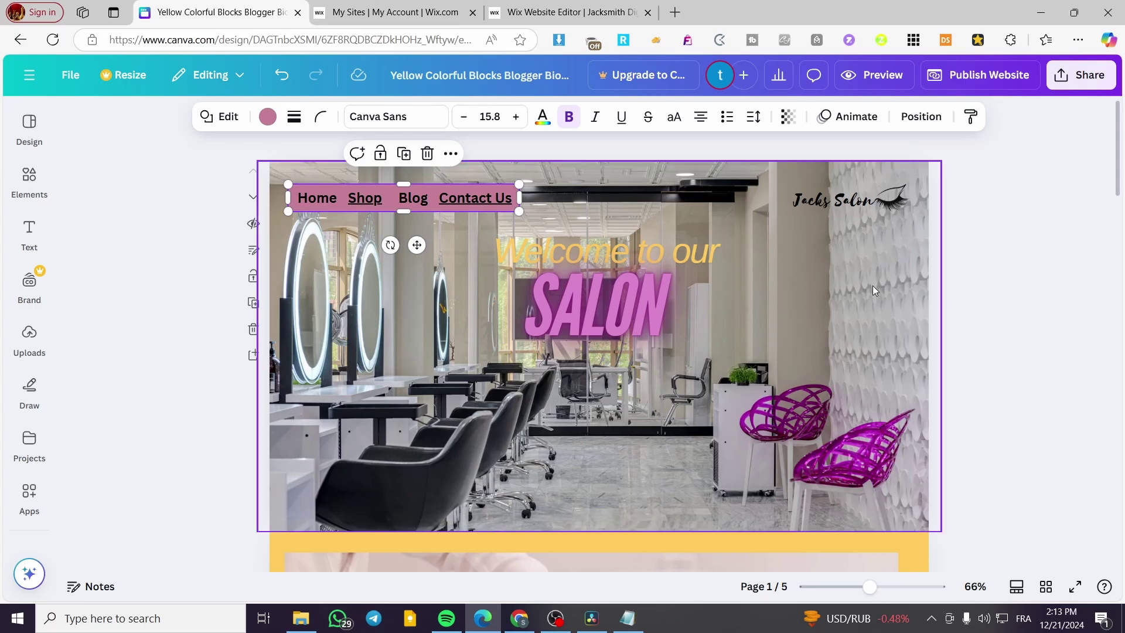
Switch to the Wix sites list and open the dashboard of the Jacksmith Digital site.
click(397, 13)
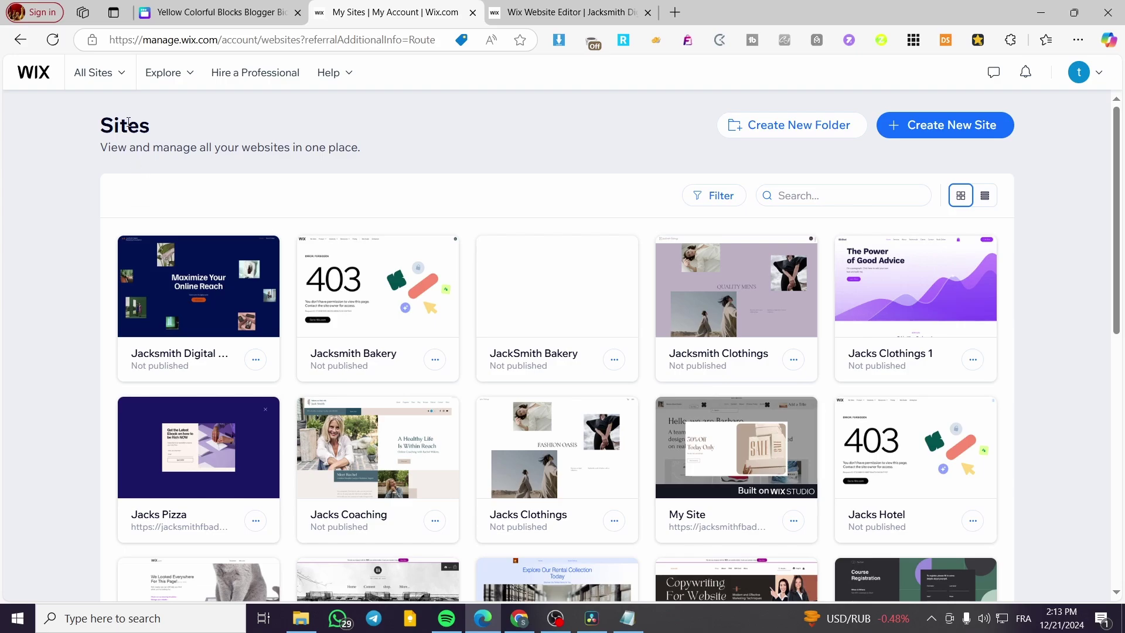
mouse_move(197, 290)
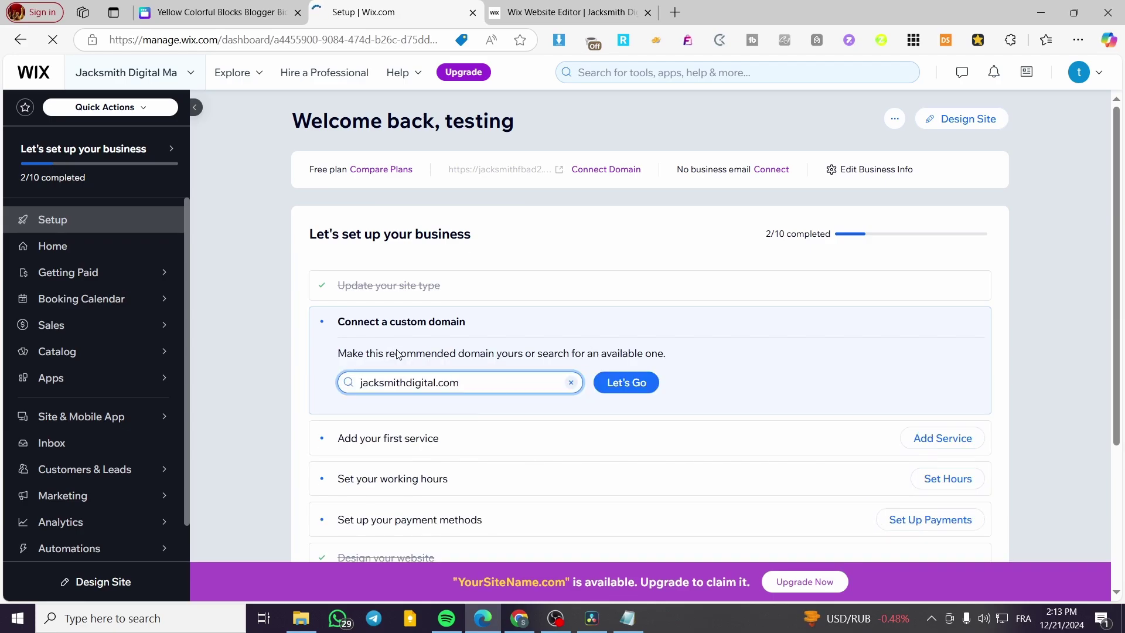
mouse_move(99, 294)
Switch to the Wix editor and examine the home page from the welcome section through Services to About.
click(584, 9)
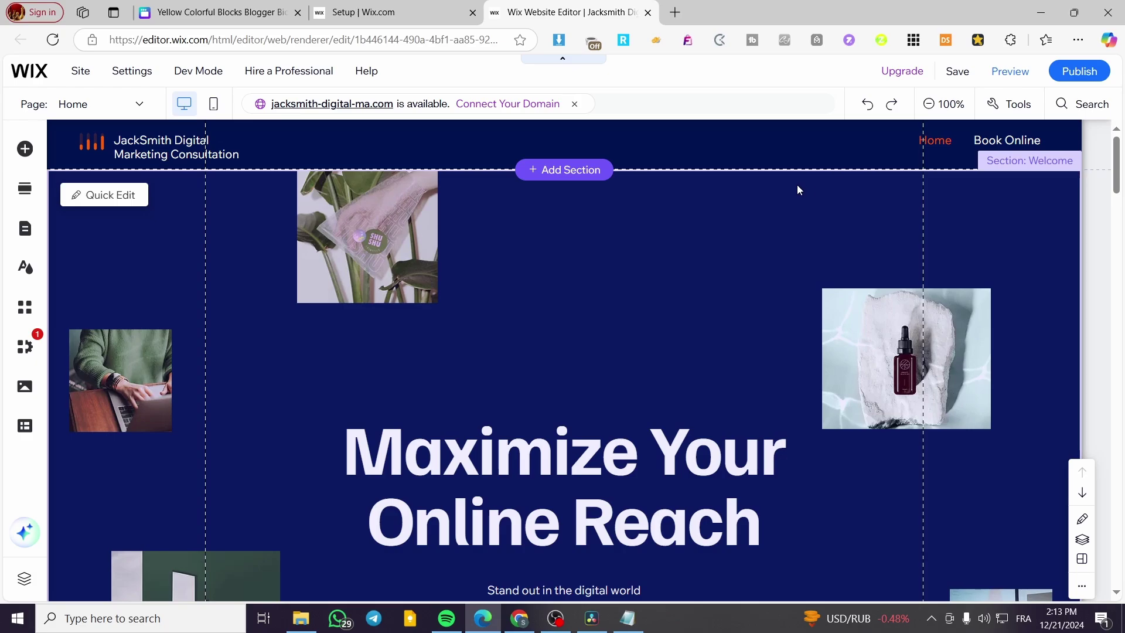
scroll(796, 190, down, 10)
scroll(509, 244, down, 4)
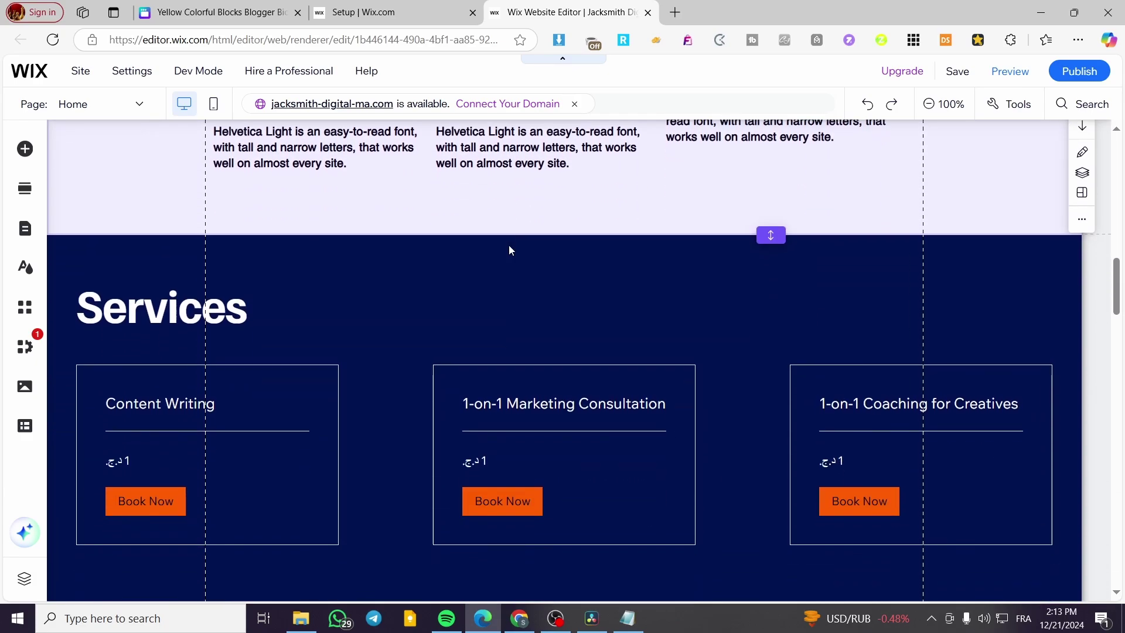
scroll(508, 245, up, 1)
scroll(508, 245, up, 5)
scroll(511, 256, down, 10)
scroll(509, 252, down, 4)
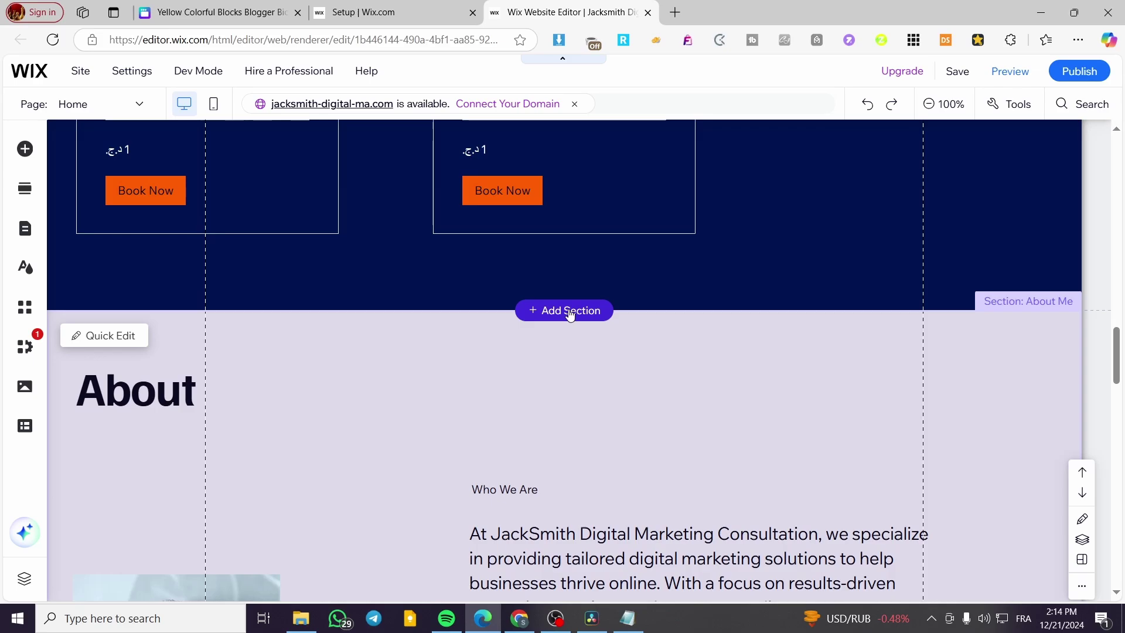
Add a blank section between the Services and About sections and make it taller.
click(570, 315)
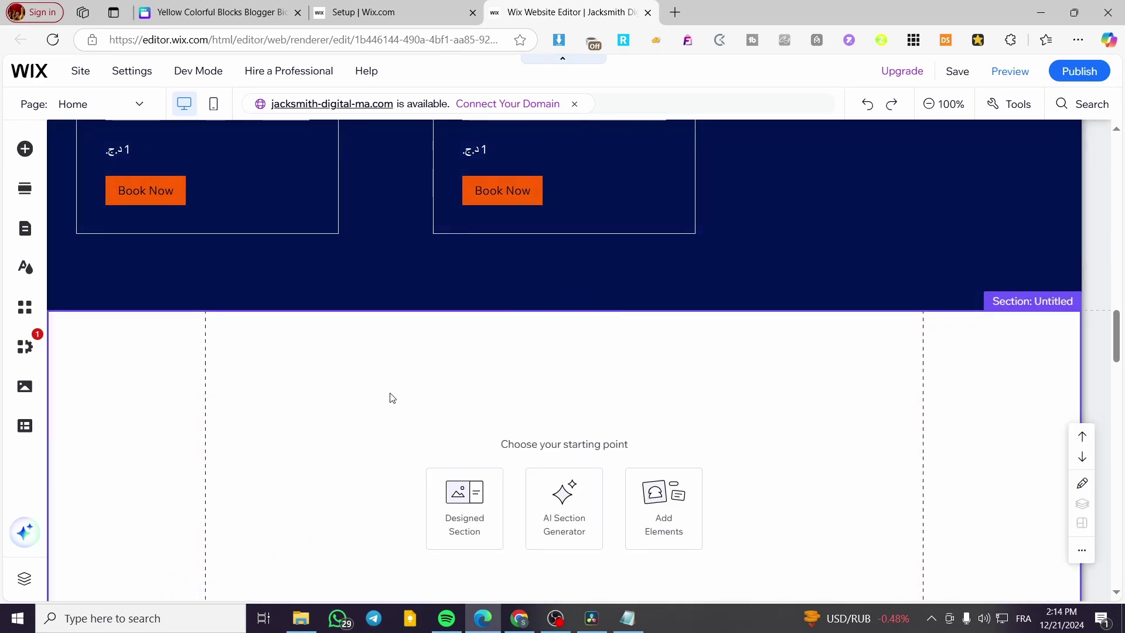
scroll(728, 414, down, 1)
scroll(703, 397, down, 1)
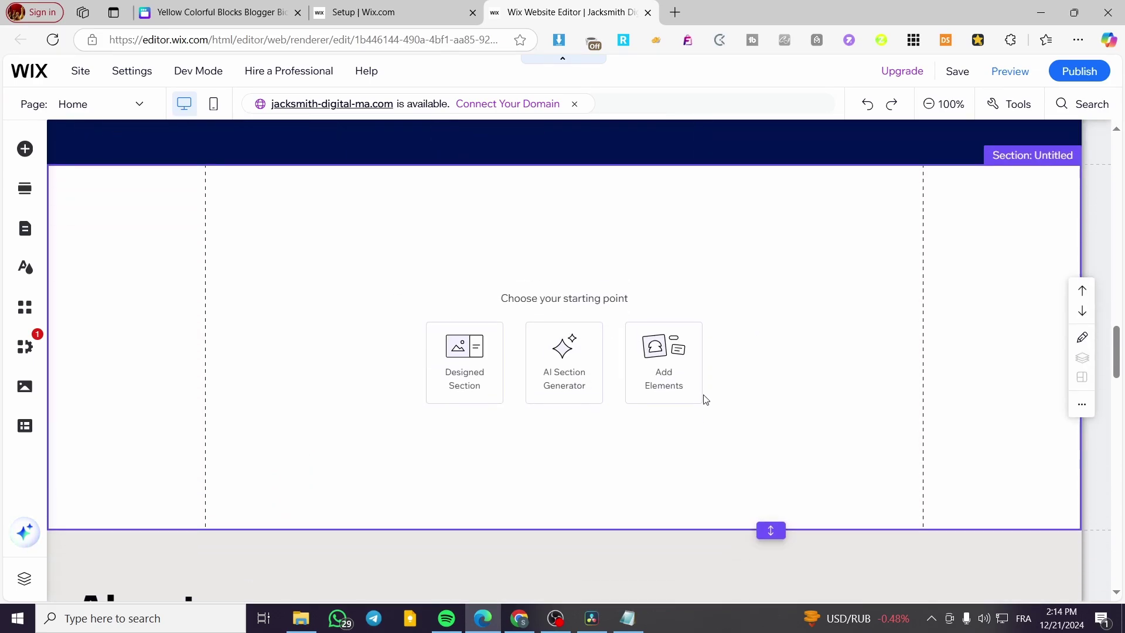
drag(771, 530, 776, 596)
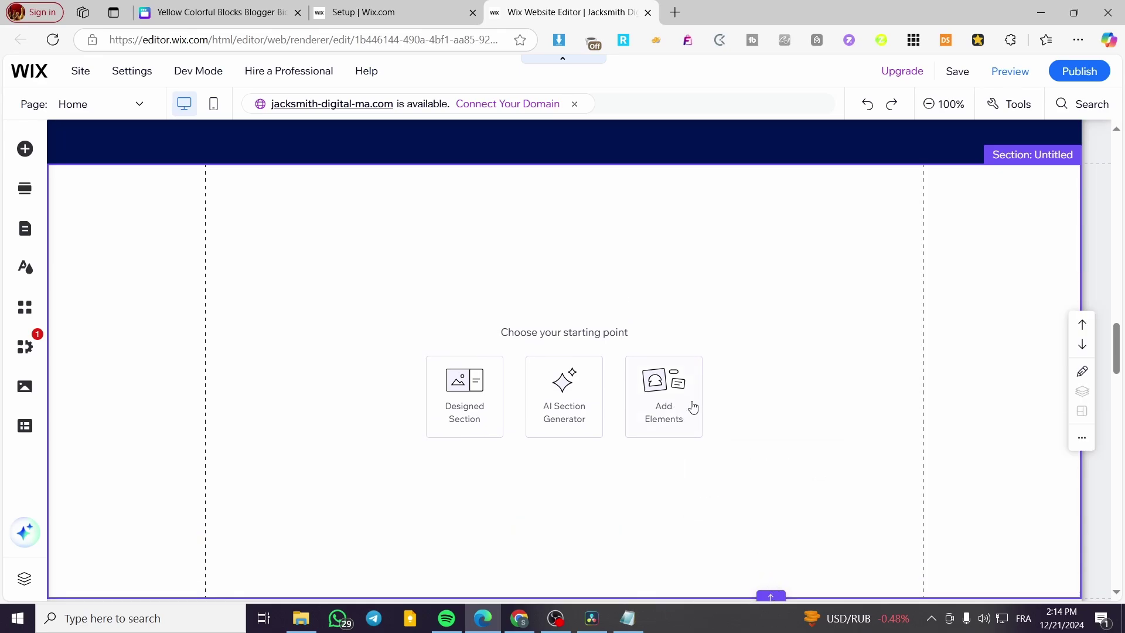
Insert an Embed a site element into the new blank section.
click(693, 407)
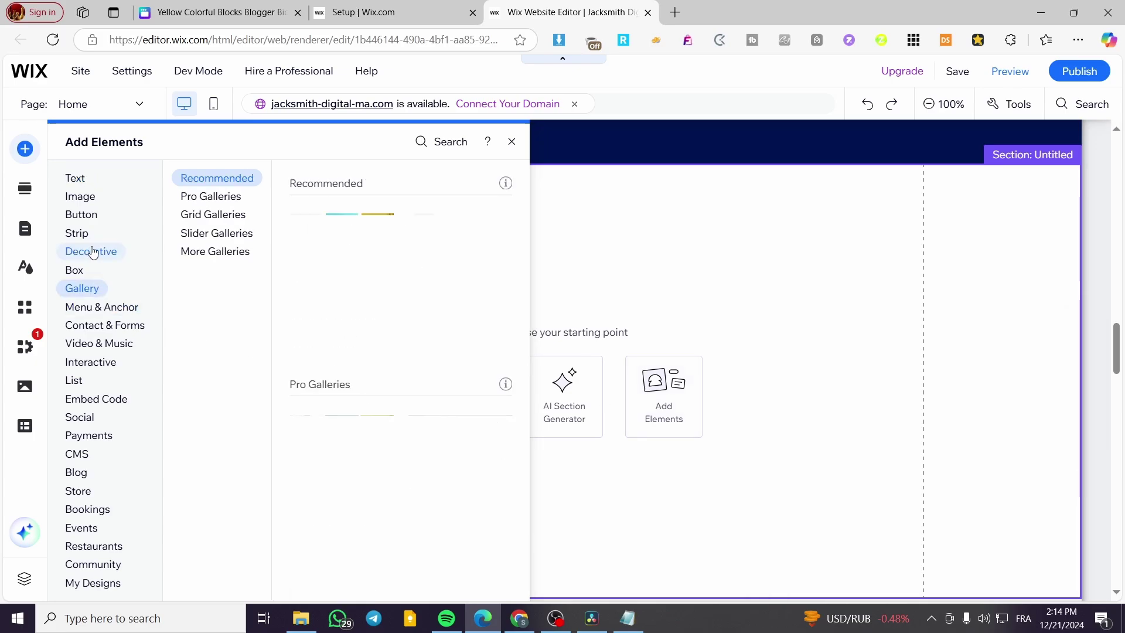
mouse_move(111, 403)
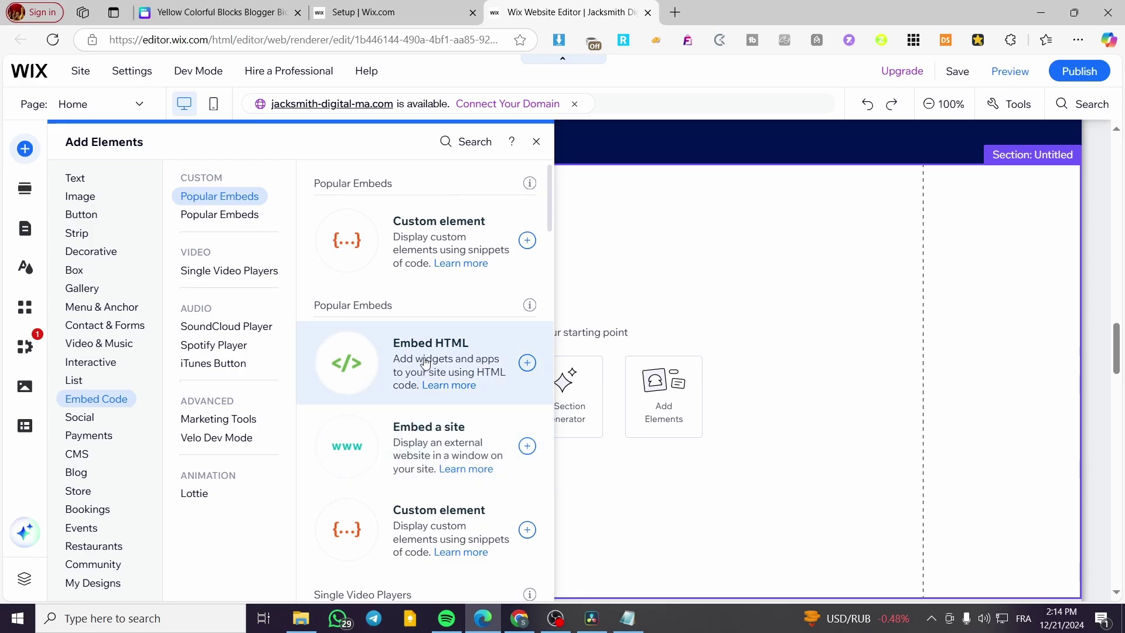
click(436, 444)
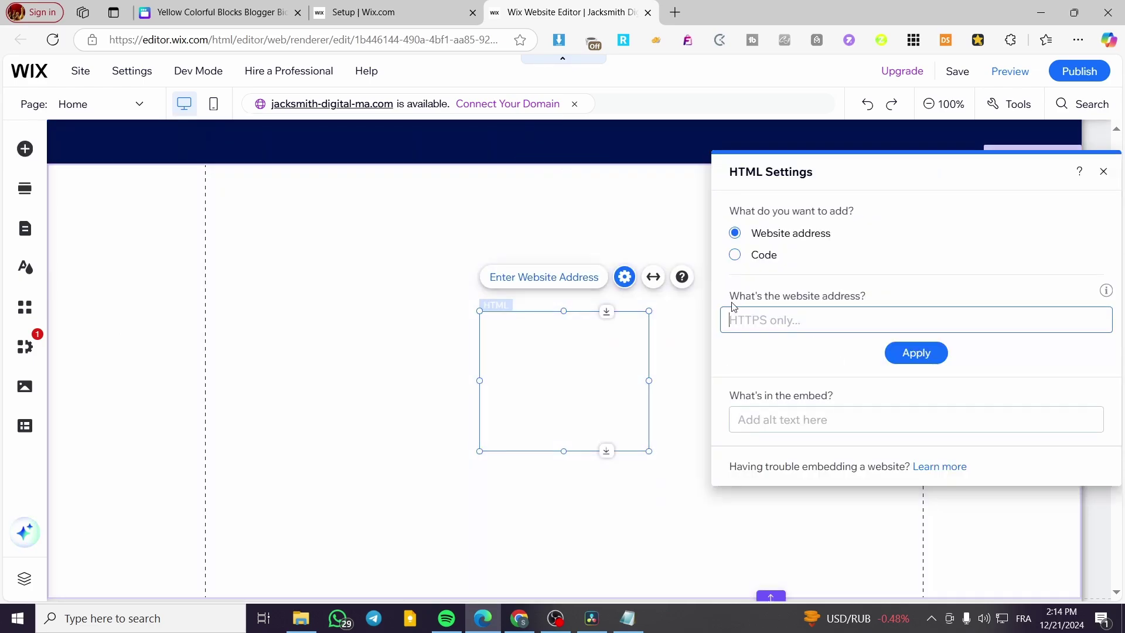
Switch to the Canva salon design and examine its website publishing options, including the browser tab title and website description.
click(216, 12)
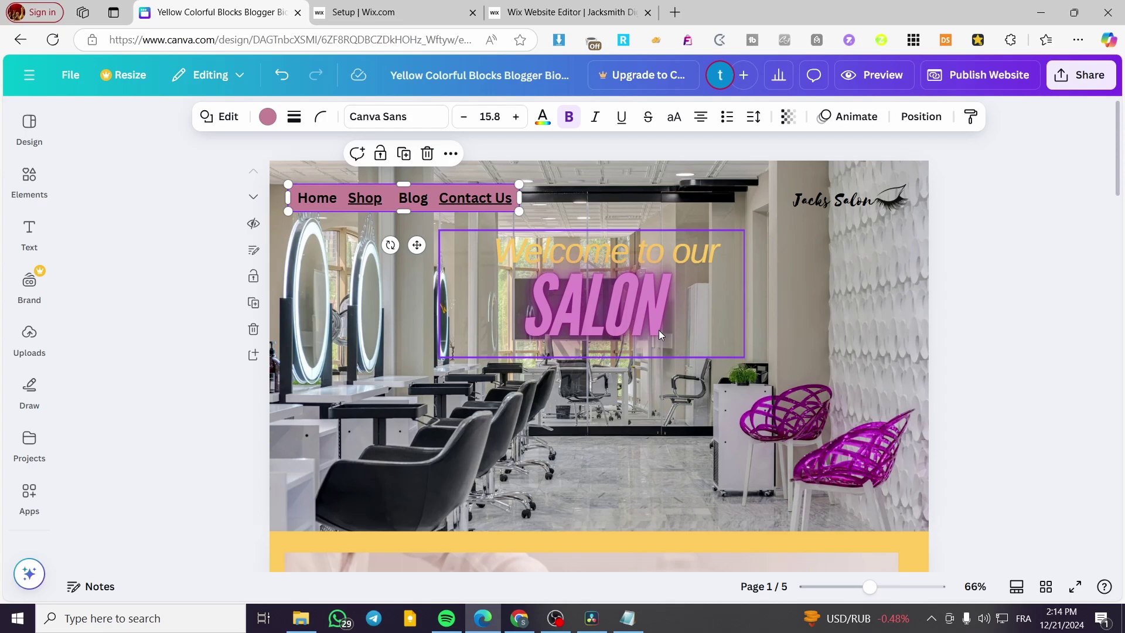
click(982, 75)
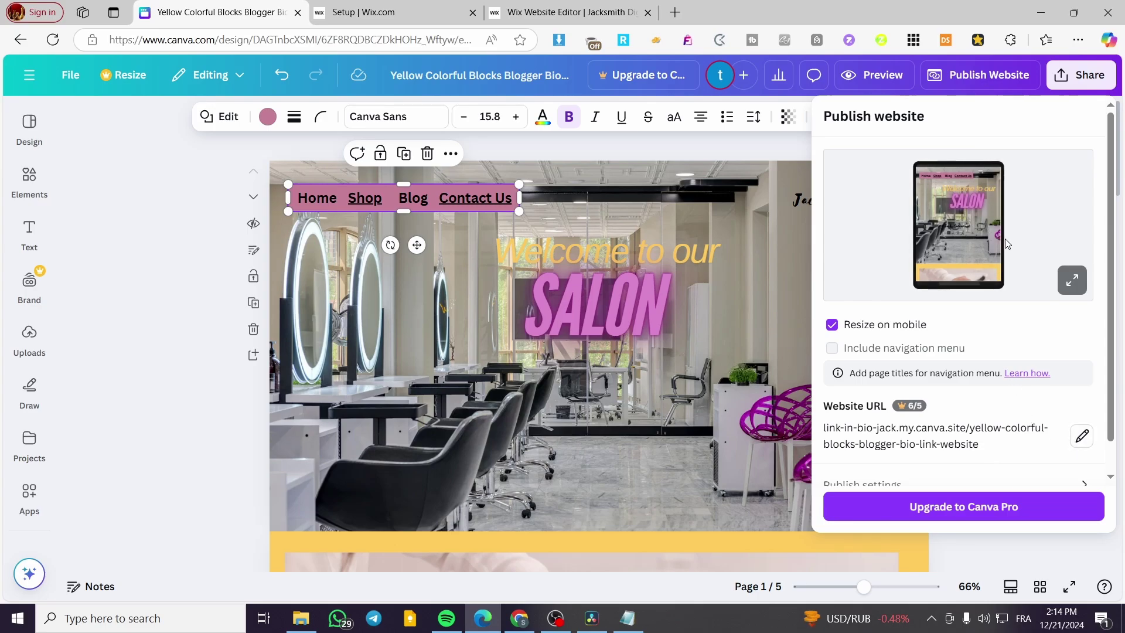
scroll(996, 328, down, 1)
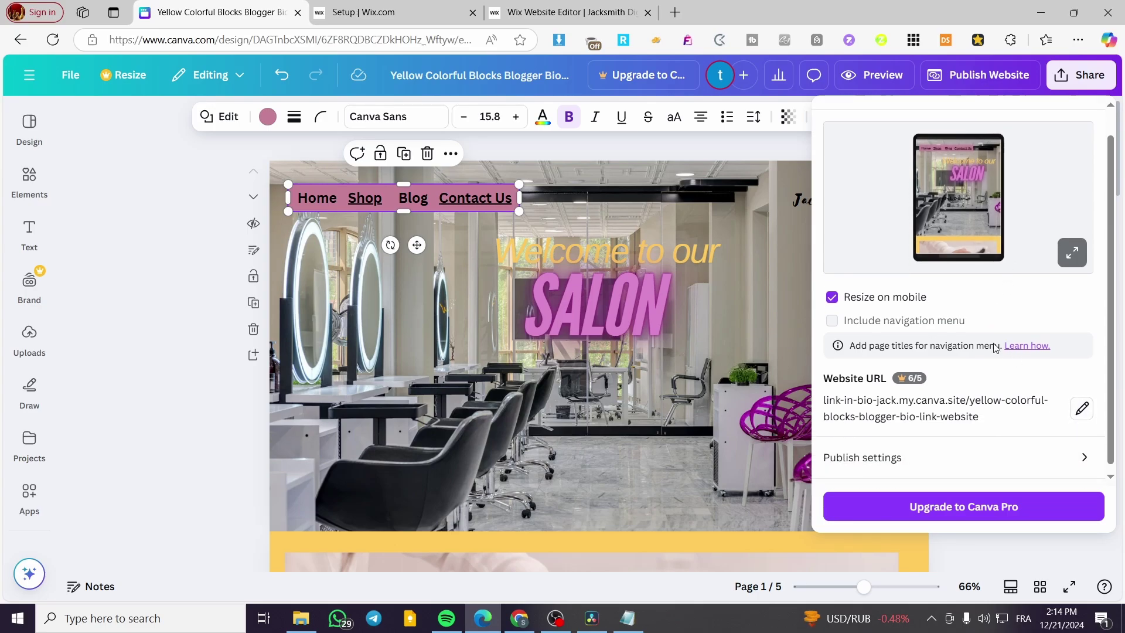
click(1072, 449)
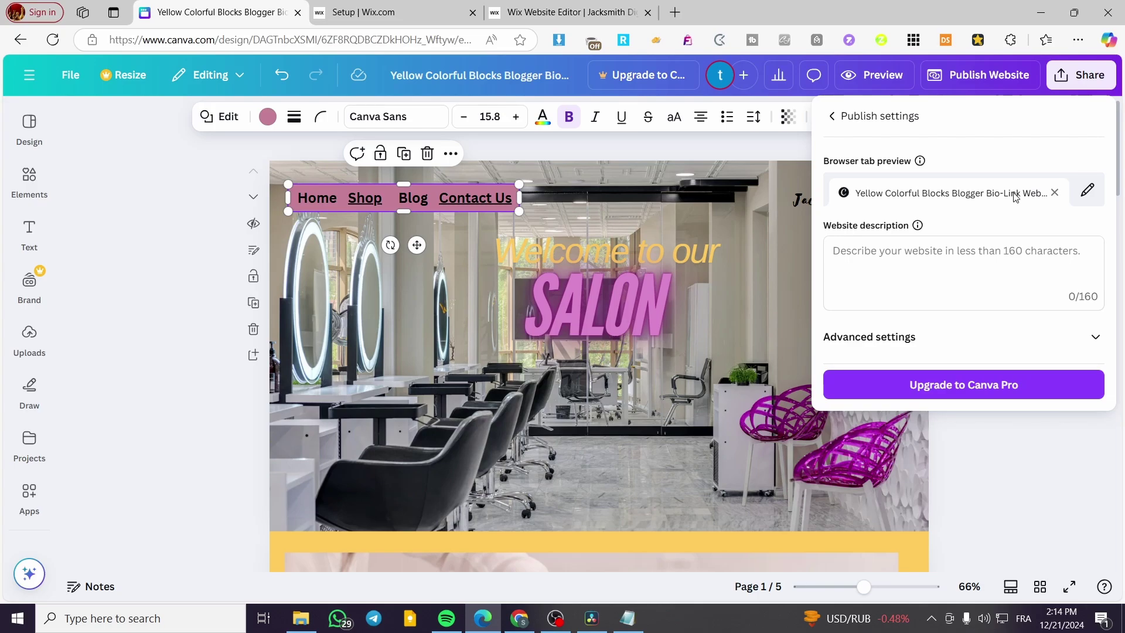
click(1087, 190)
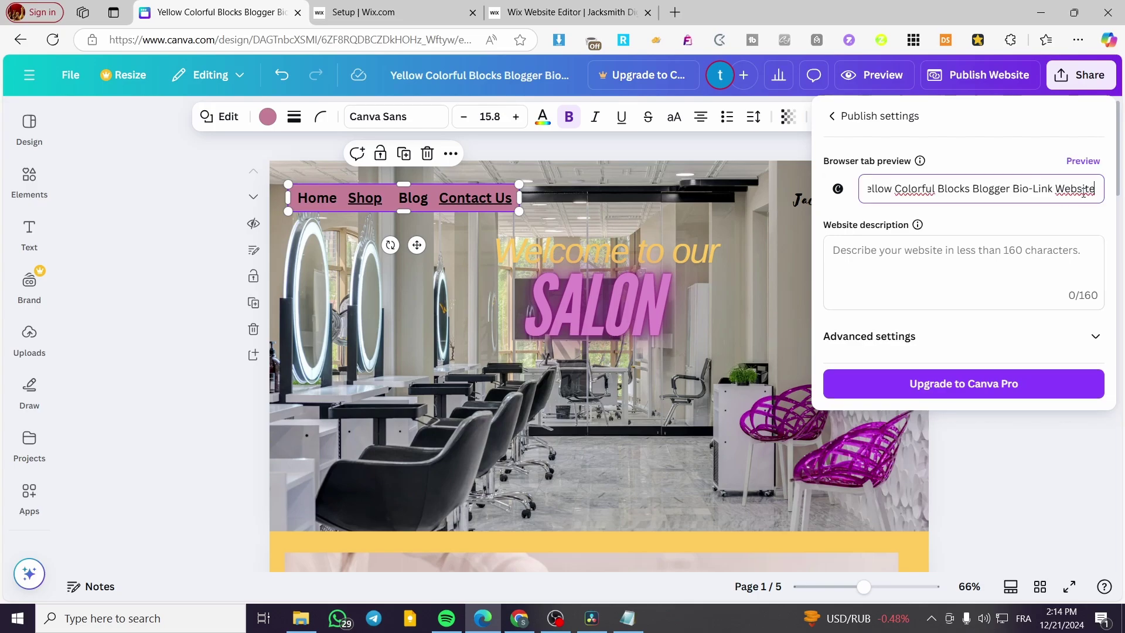
click(940, 138)
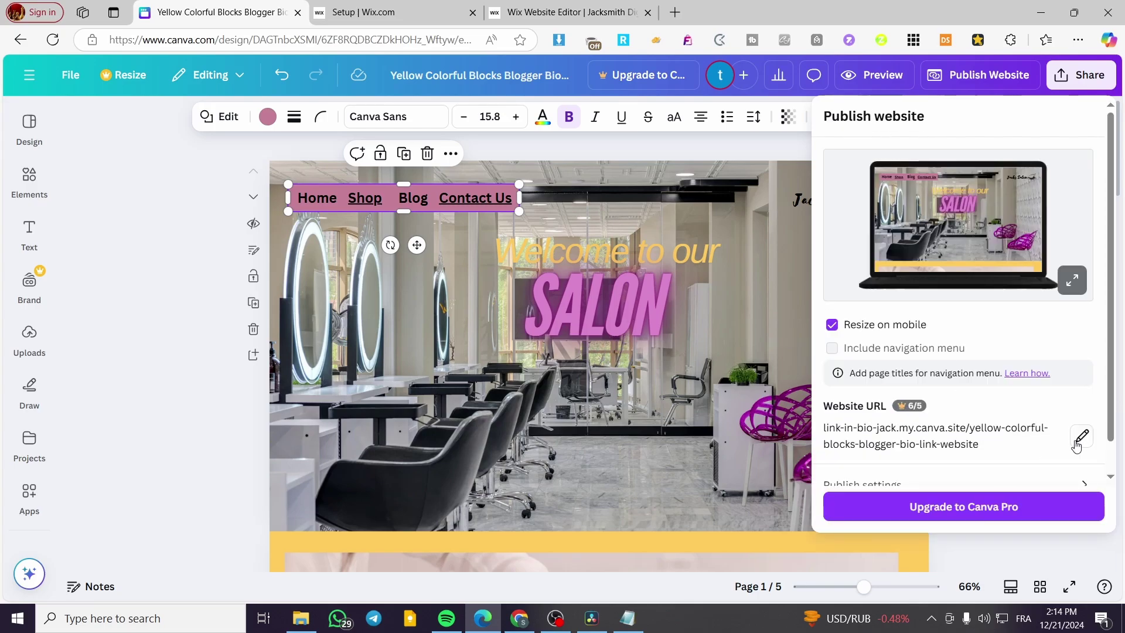
Try to clear the custom path from the website URL, and dismiss the upgrade offer.
click(1077, 446)
drag(853, 462, 1004, 463)
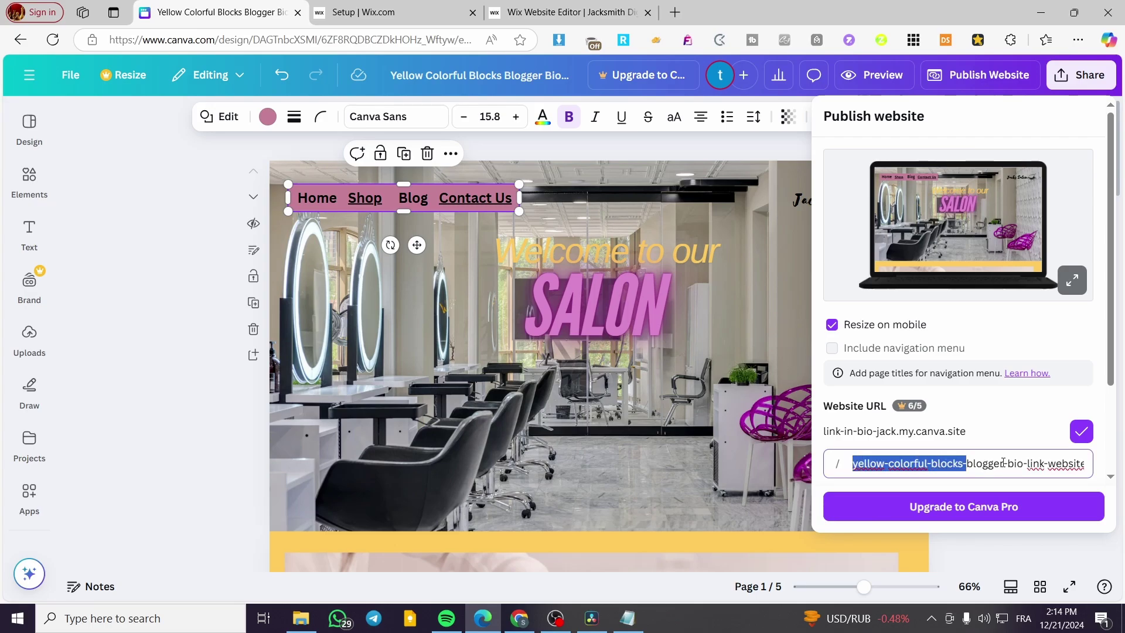
key(ctrl+a)
key(BackSpace)
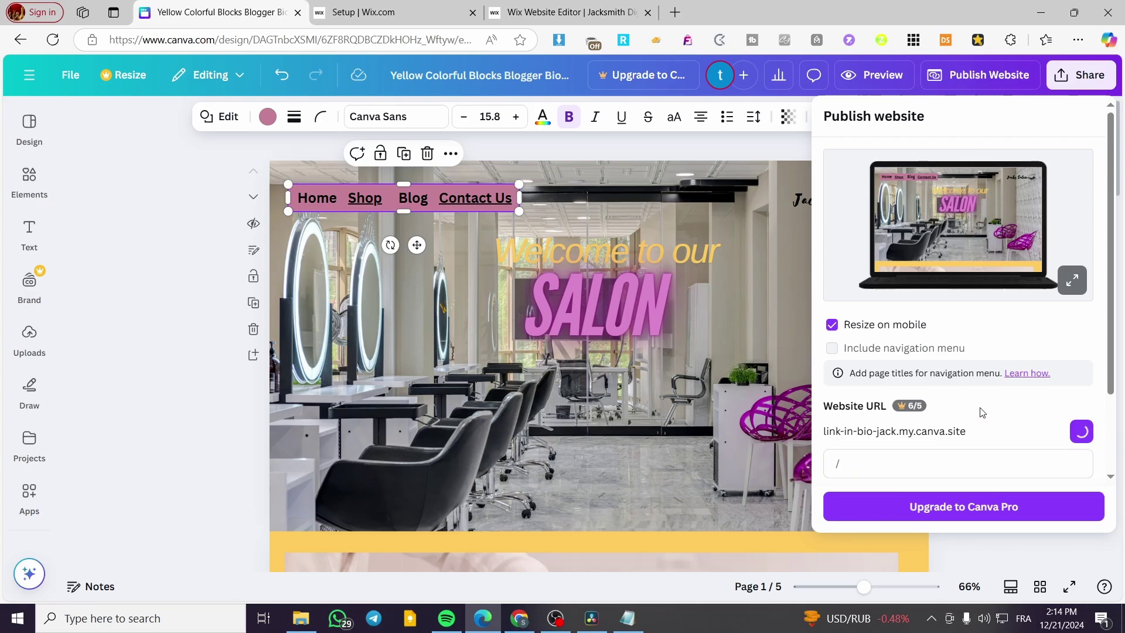
click(903, 408)
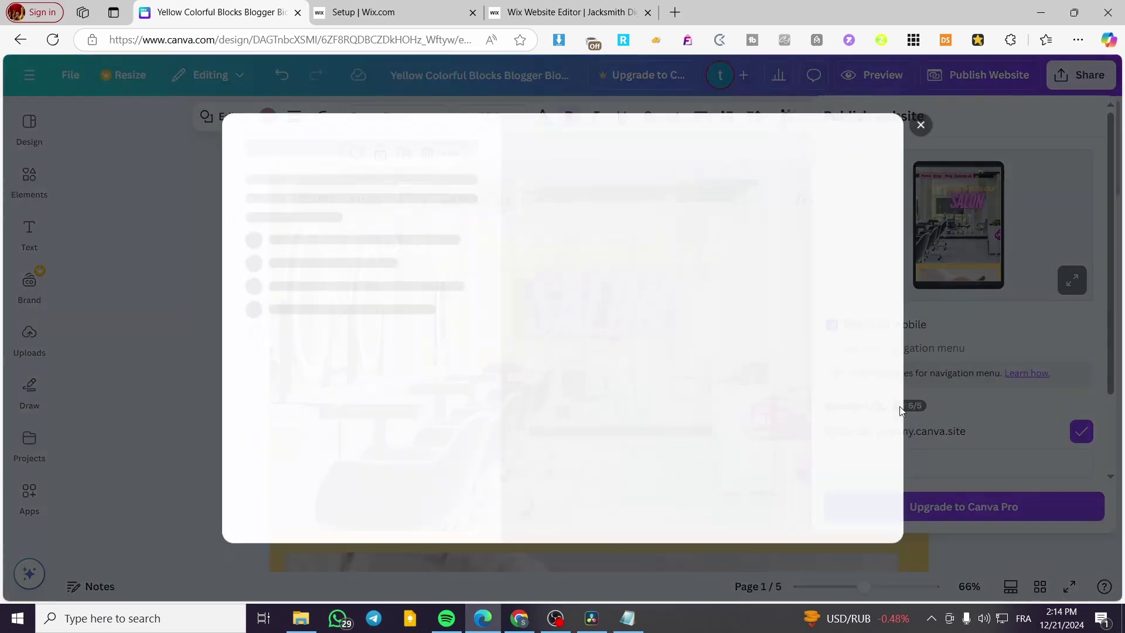
click(921, 124)
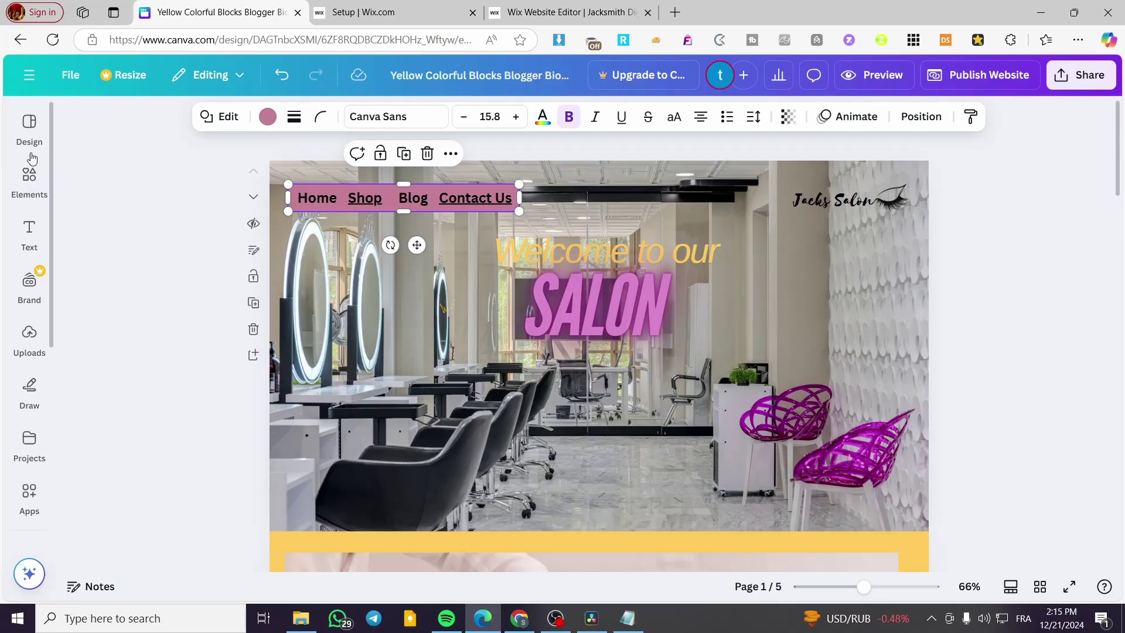
Leave the salon design for the Canva home page.
click(30, 124)
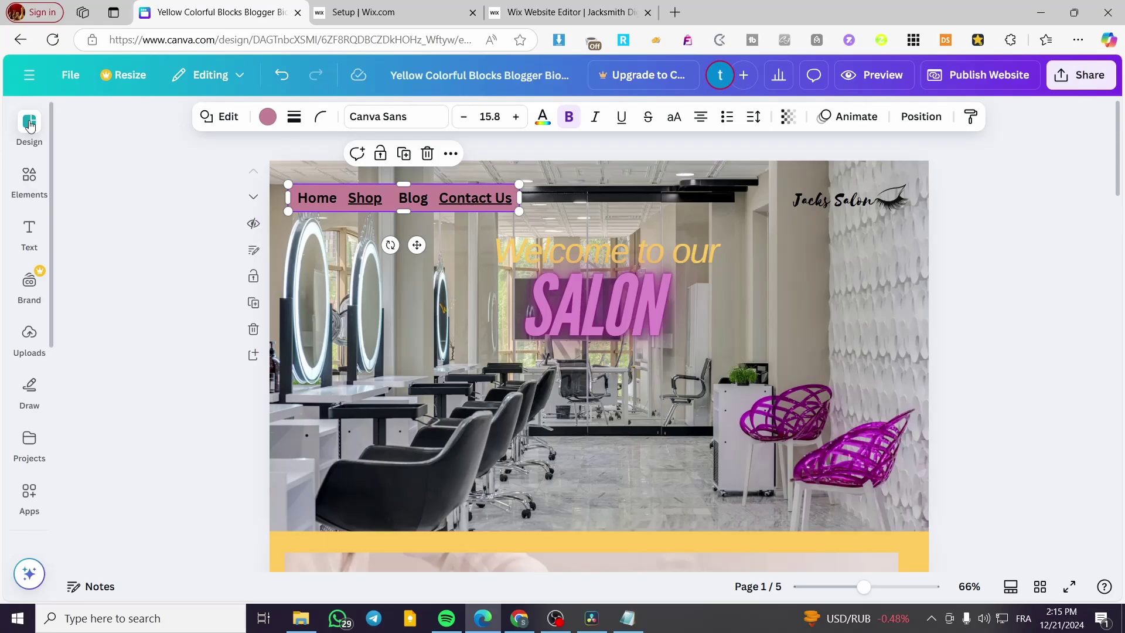
click(29, 89)
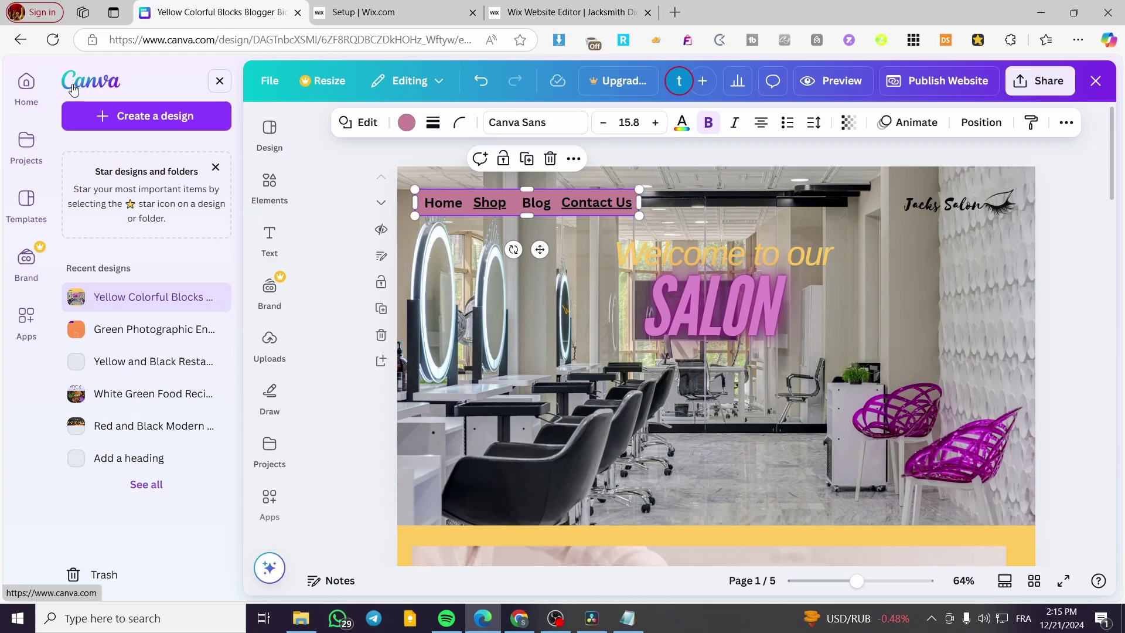
click(73, 89)
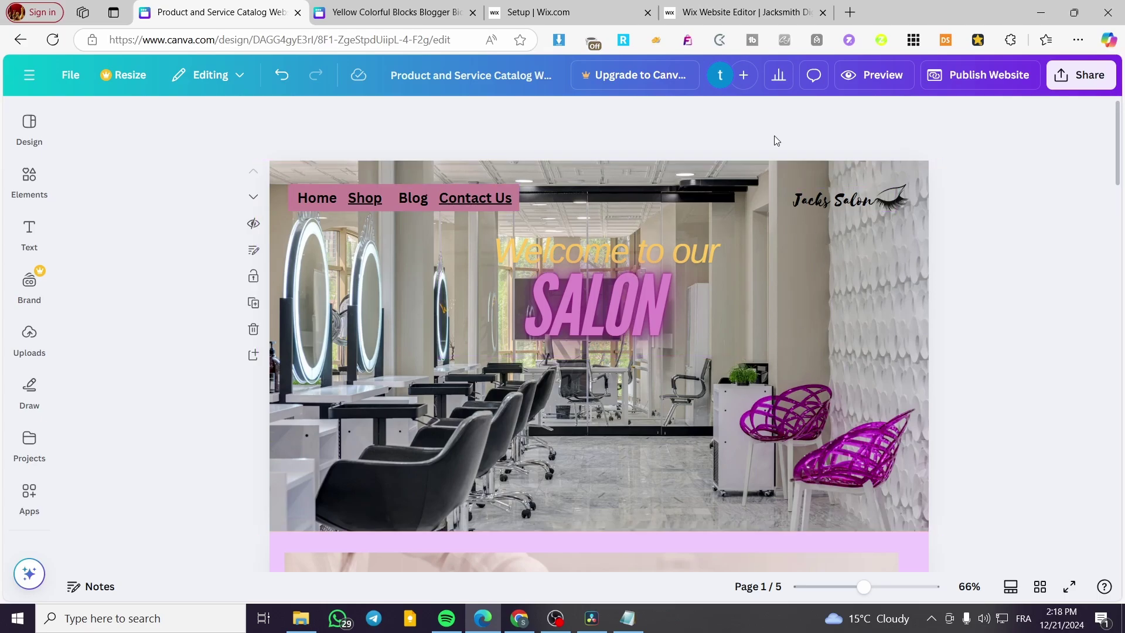
Compare the Product and Service Catalog design with the Yellow Colorful Blocks design, checking the catalog design through its last page.
click(401, 12)
scroll(932, 459, up, 15)
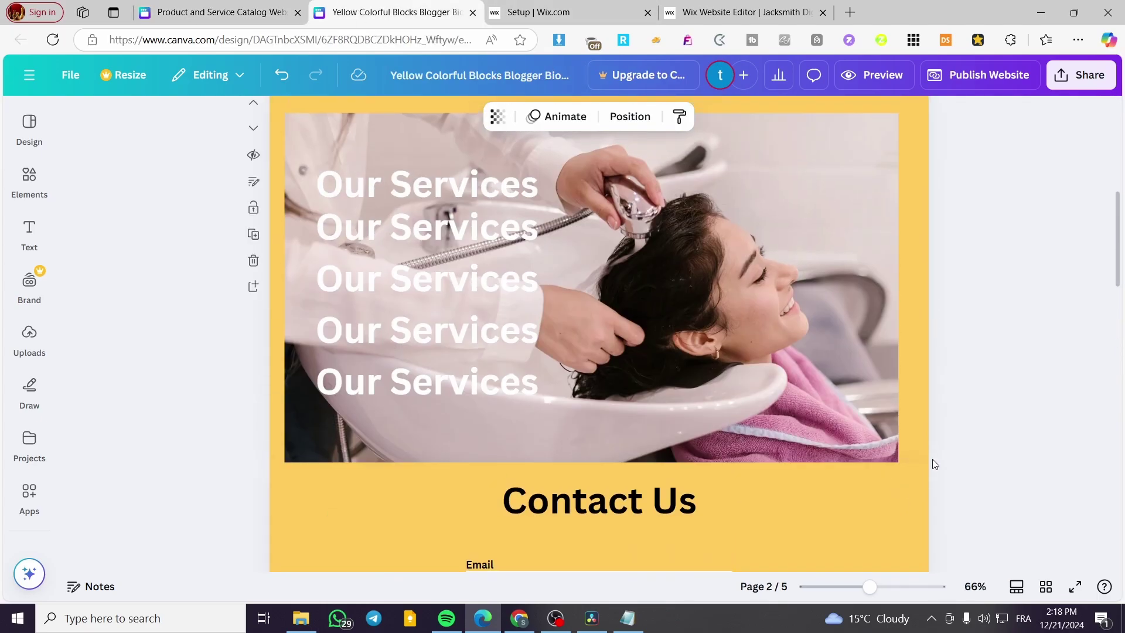
click(222, 12)
scroll(701, 389, down, 15)
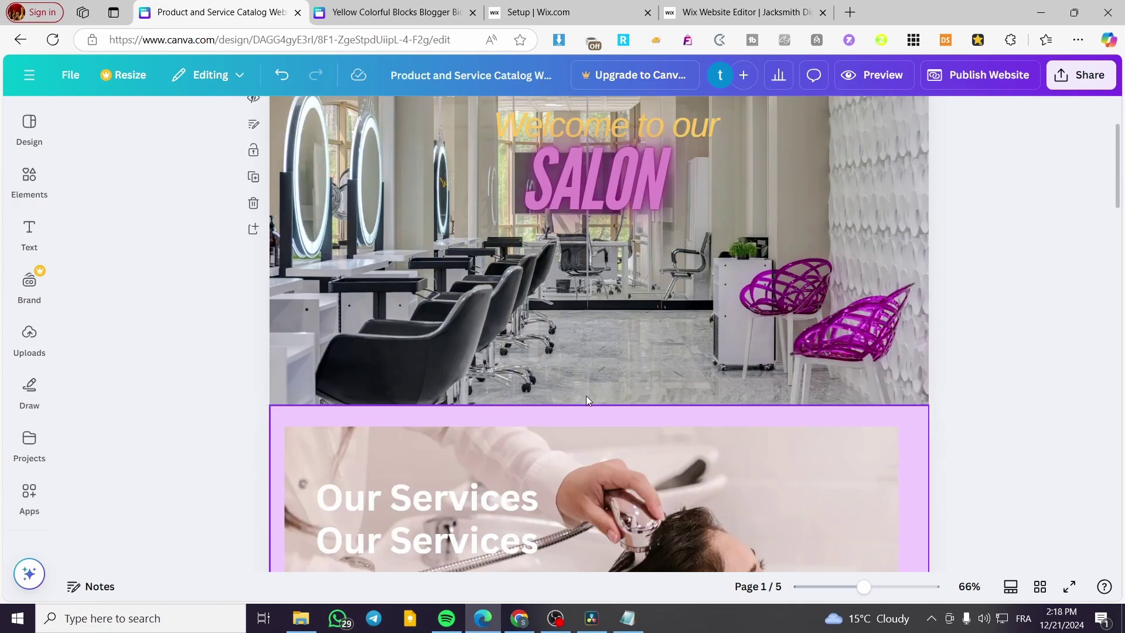
scroll(549, 380, down, 3)
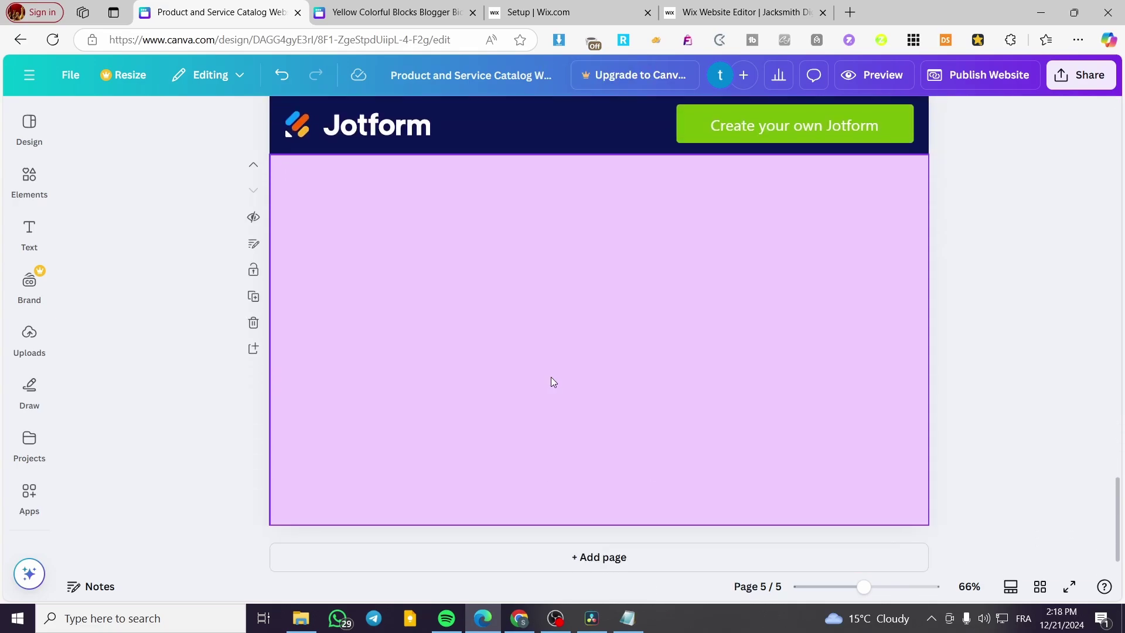
scroll(1029, 482, up, 10)
scroll(923, 368, up, 5)
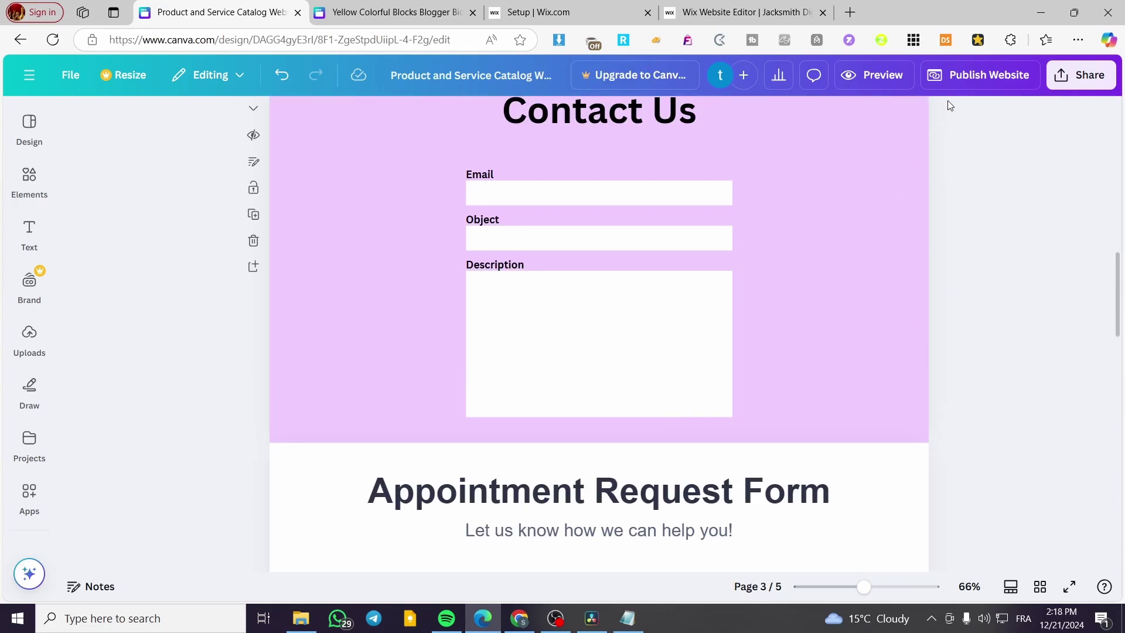
Republish the Product and Service Catalog website and open its live page.
click(980, 74)
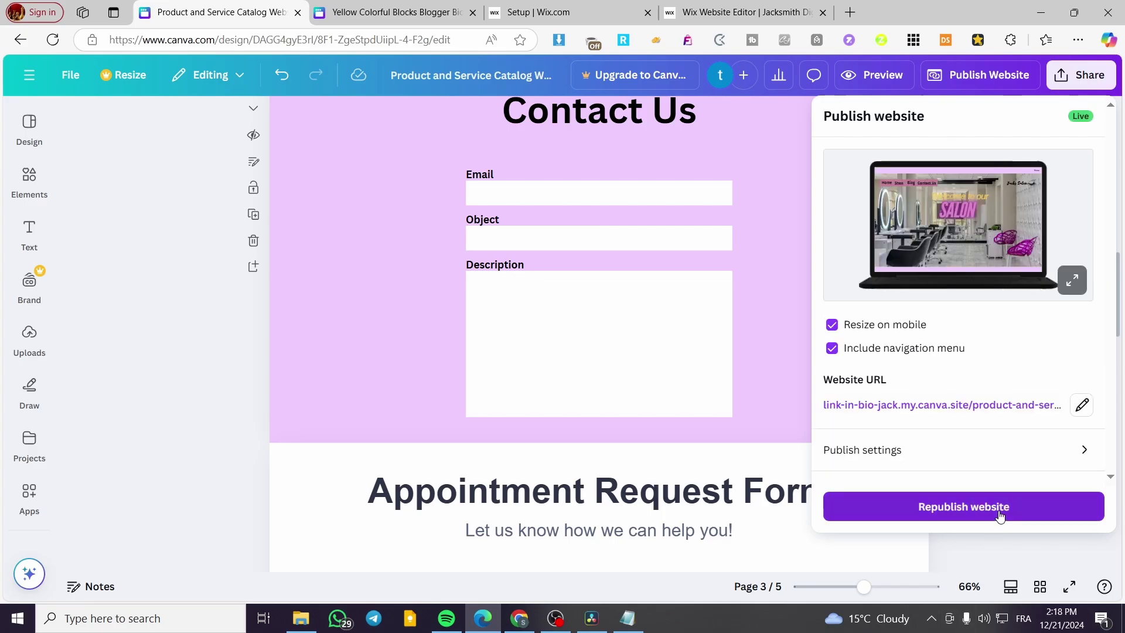
click(1000, 515)
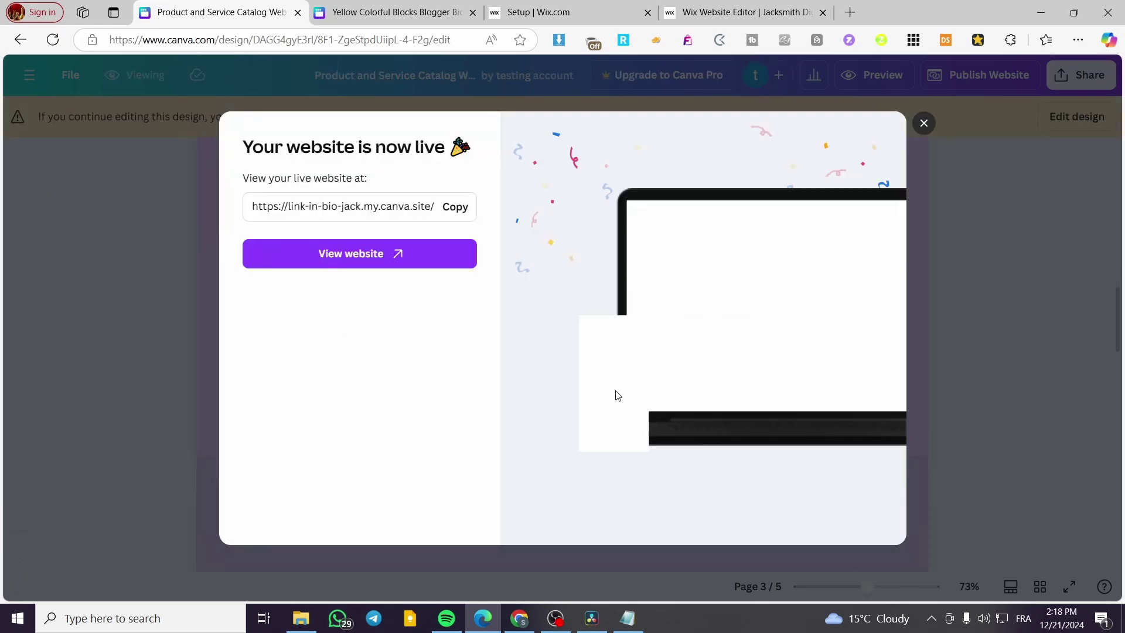
click(455, 208)
click(363, 265)
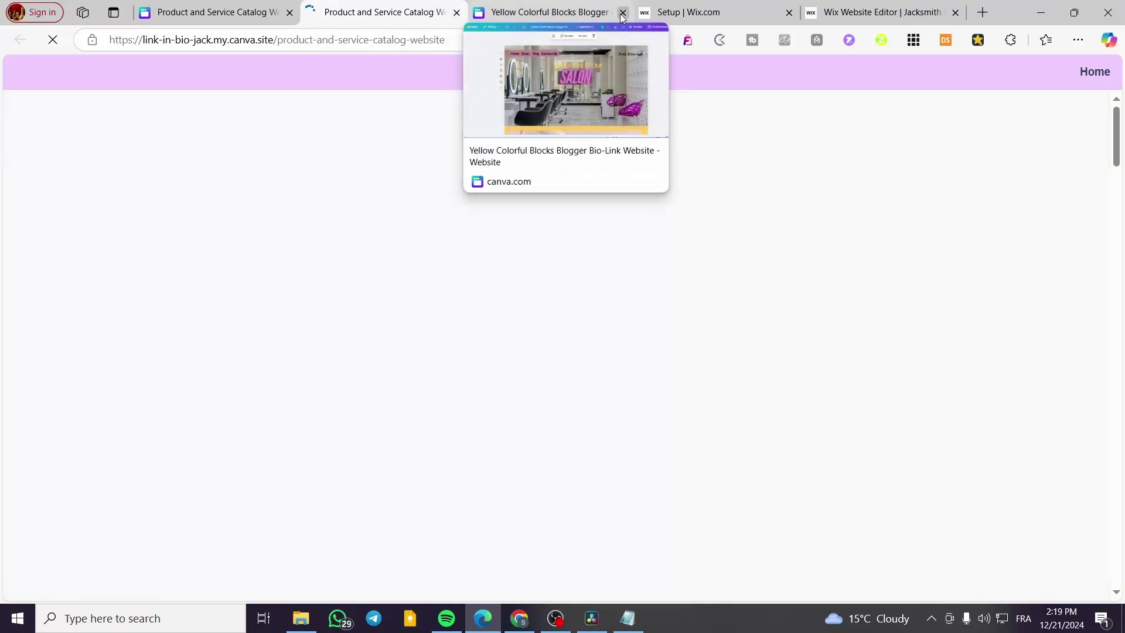
Close the Yellow Colorful Blocks design and examine the live salon website, closing it when finished.
click(623, 12)
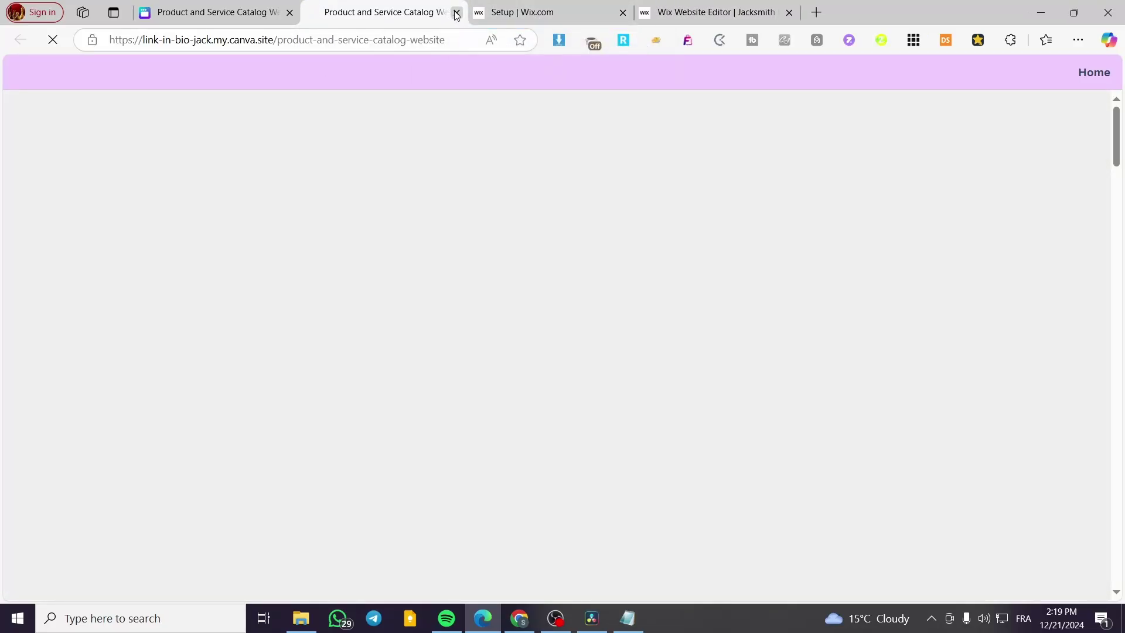
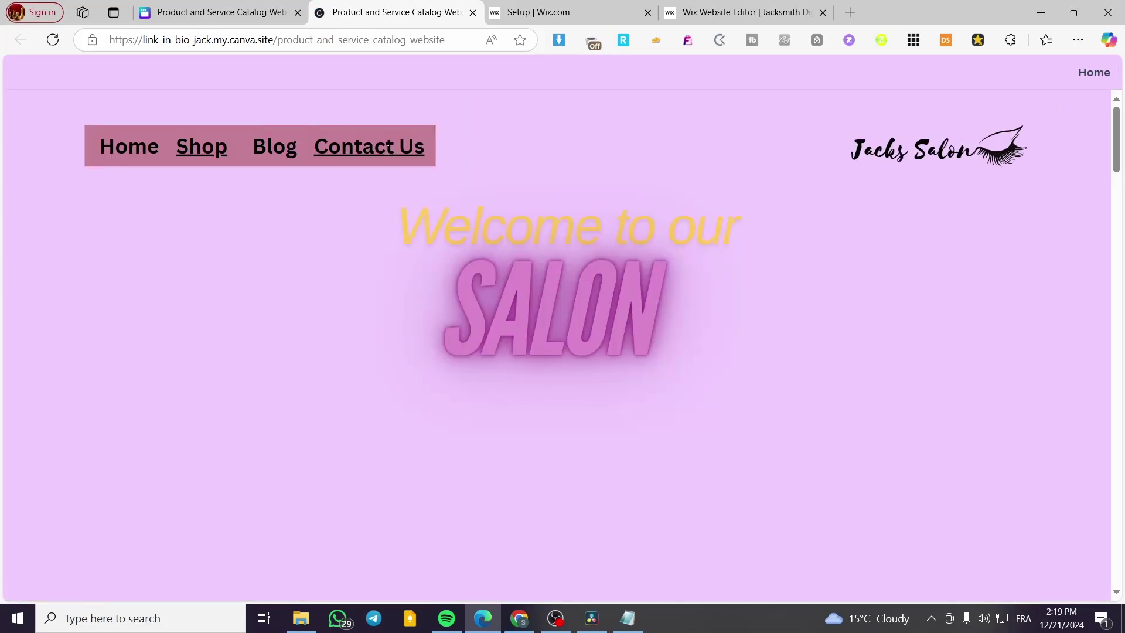
scroll(563, 346, down, 10)
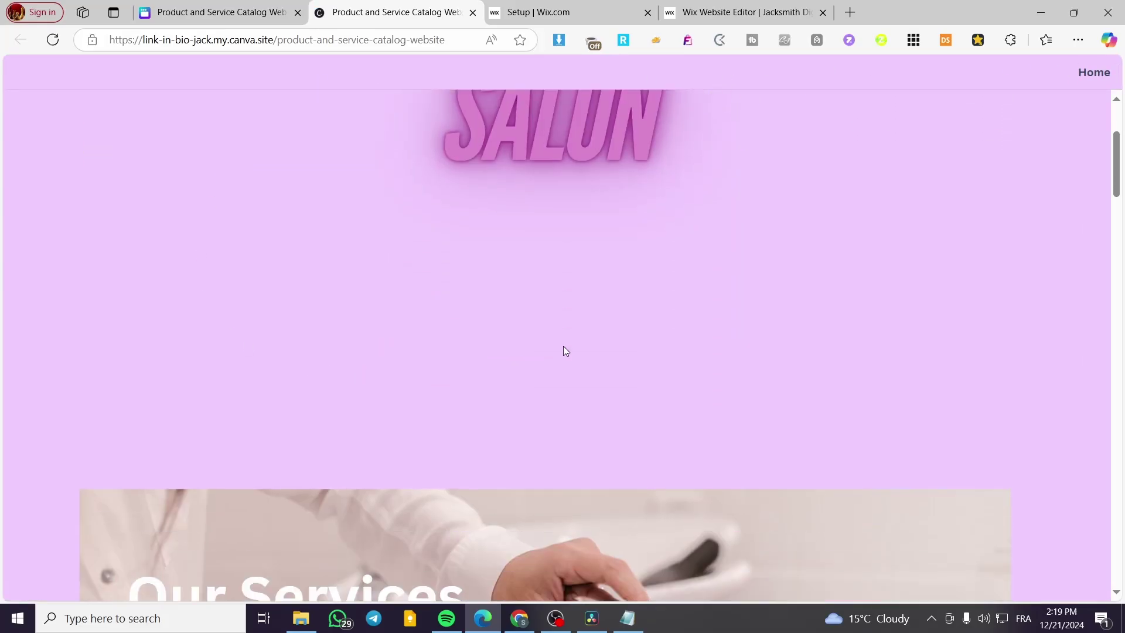
scroll(567, 346, down, 5)
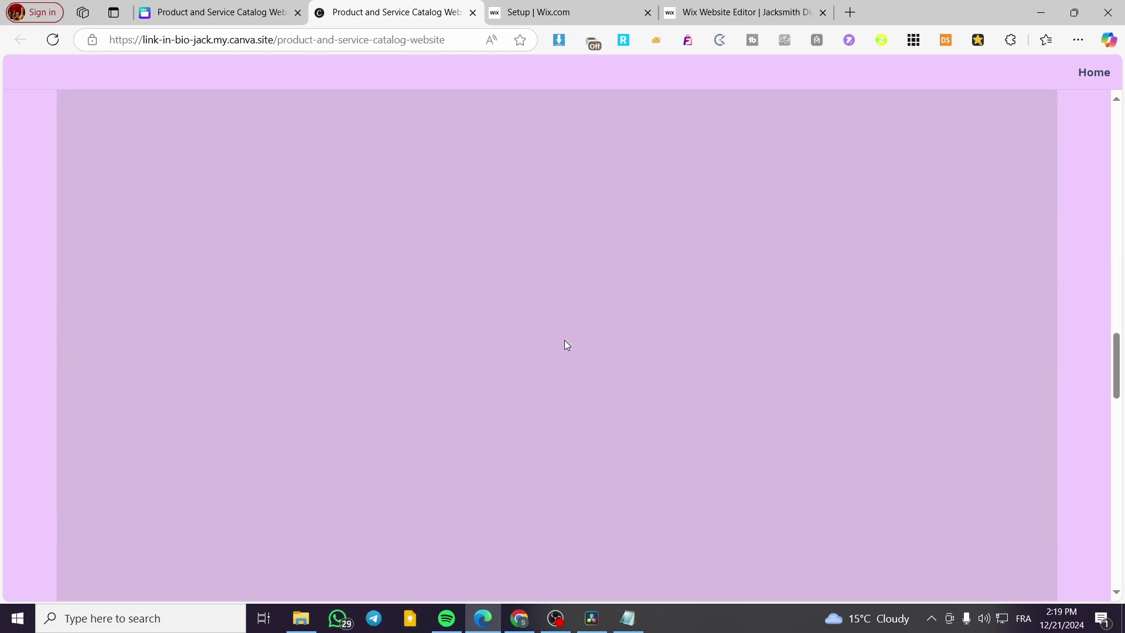
scroll(467, 188, up, 15)
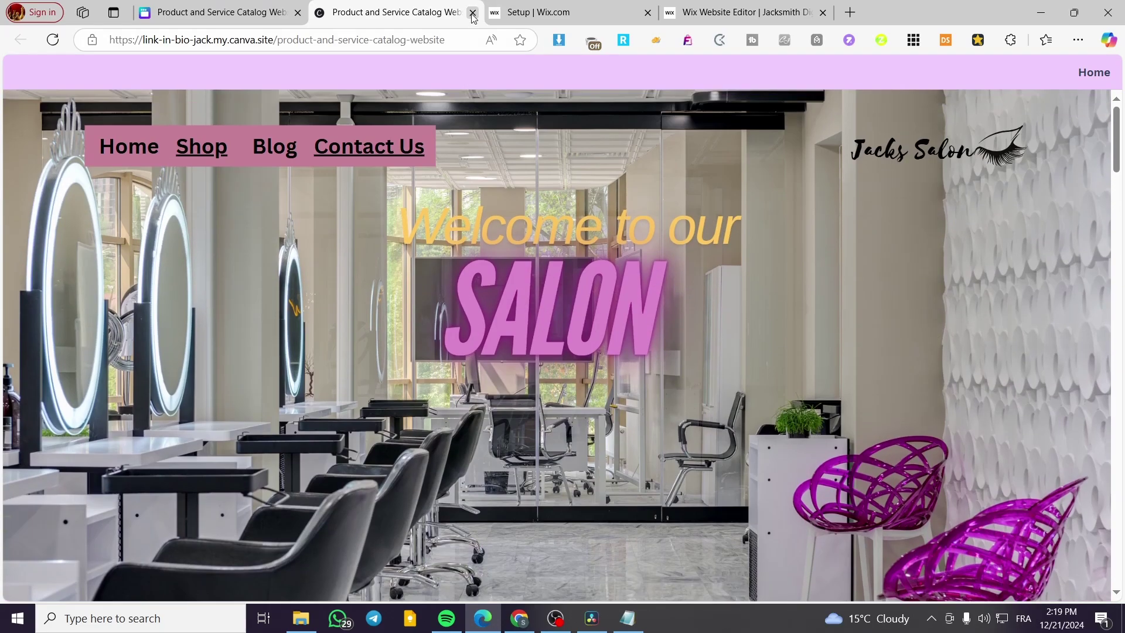
click(473, 13)
Copy the live Canva site's link and apply it as the website address of the embed in the Wix editor.
click(456, 207)
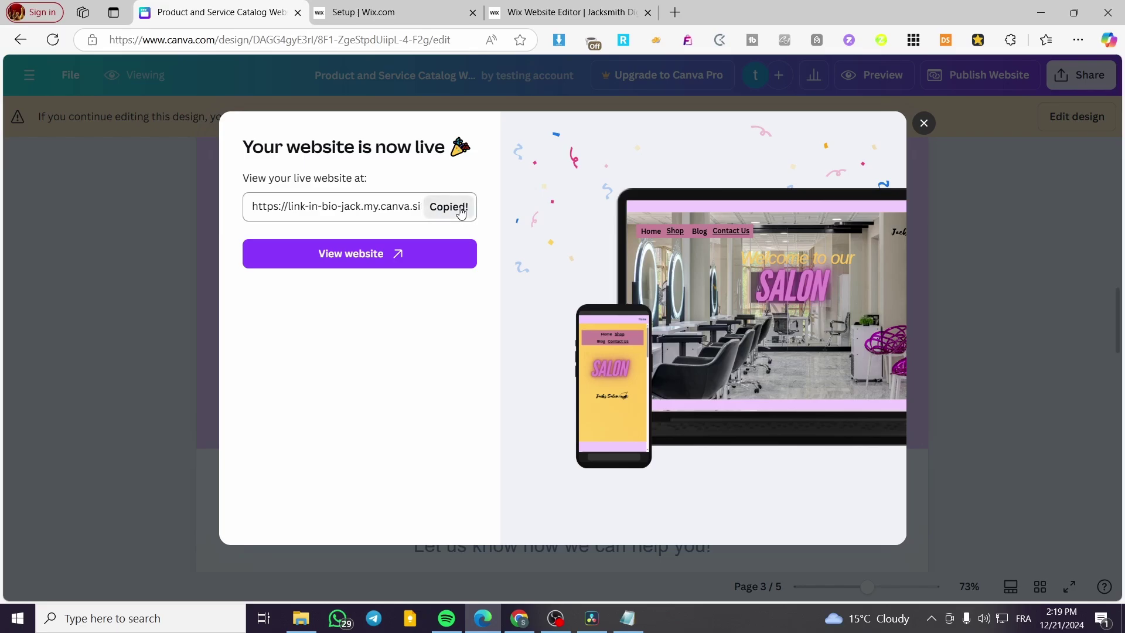
click(571, 12)
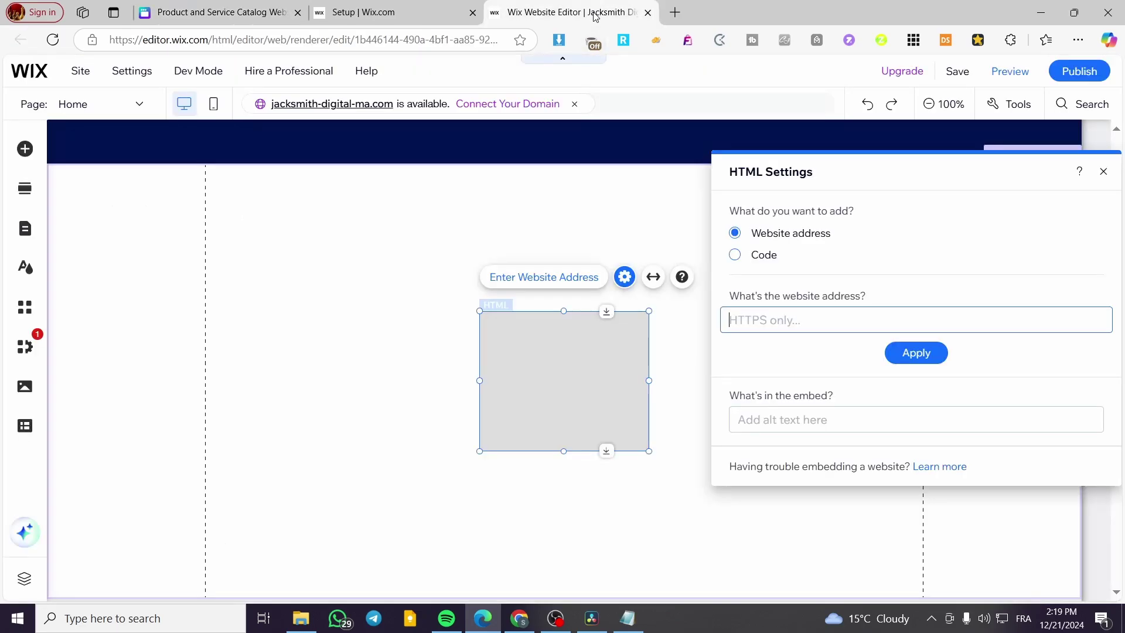
click(762, 327)
key(ctrl+v)
click(918, 354)
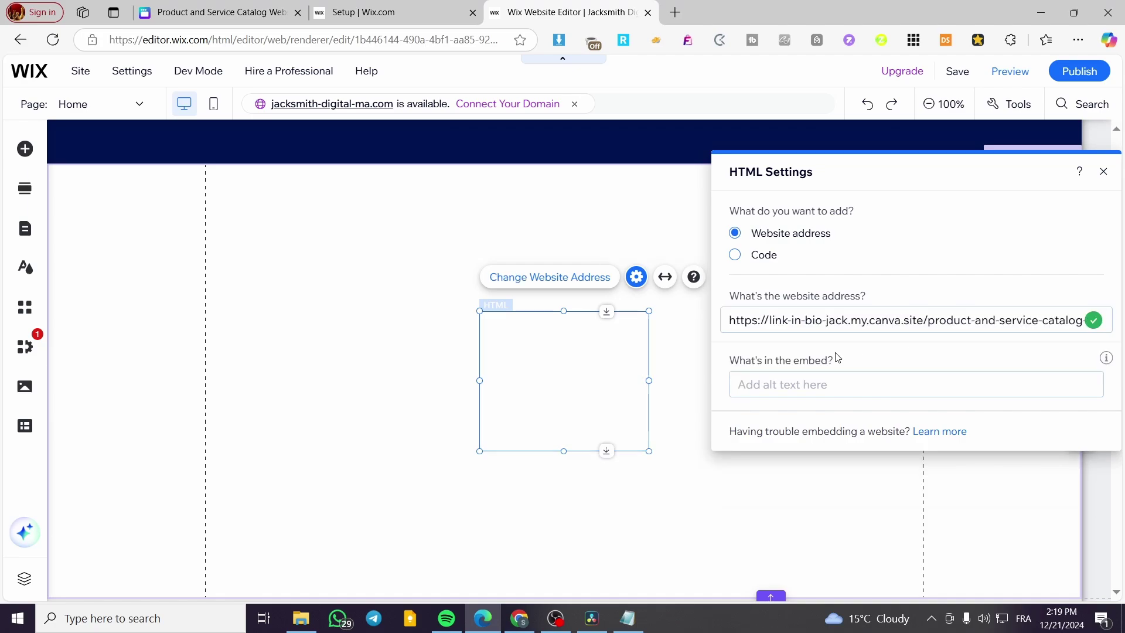
click(1102, 170)
Widen the salon site embed to both page gridlines and extend its section to a height of about 1671.
drag(649, 380, 907, 374)
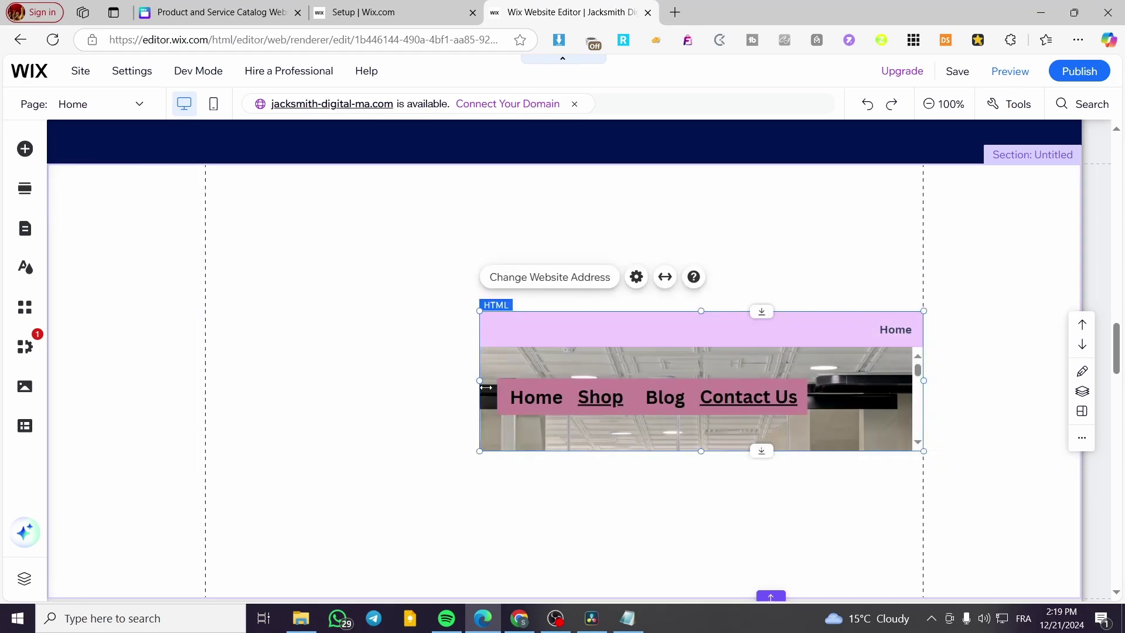
drag(482, 381, 211, 399)
drag(562, 311, 573, 506)
scroll(582, 349, down, 5)
drag(771, 523, 698, 441)
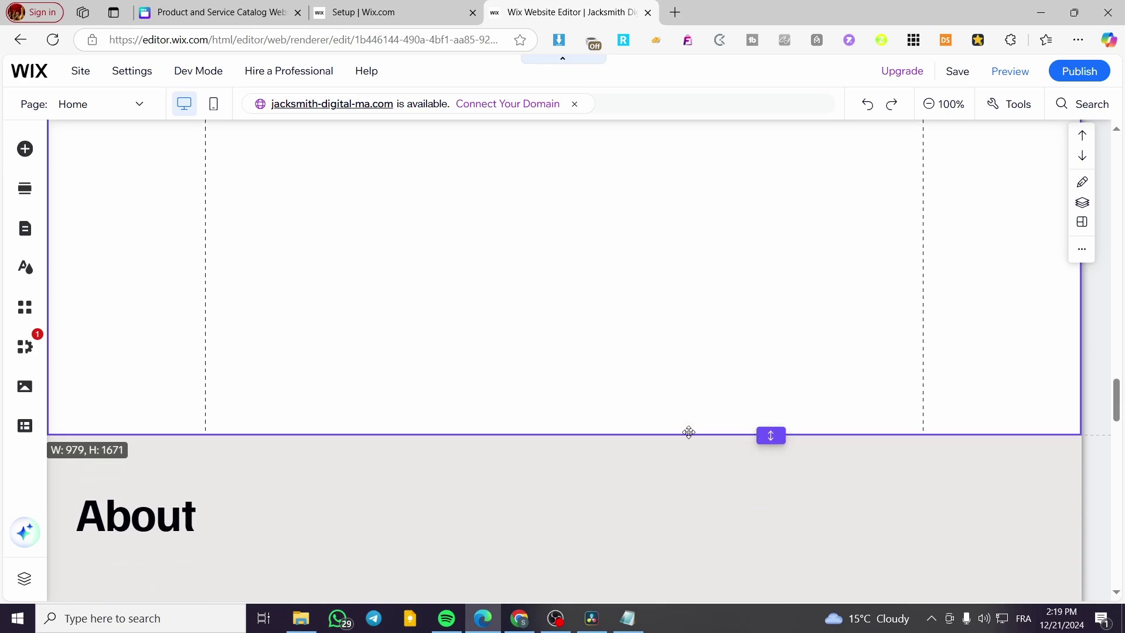
Enlarge the embed vertically until it shows the salon site's full opening page.
scroll(653, 414, up, 5)
scroll(594, 357, up, 3)
click(579, 308)
scroll(575, 490, down, 4)
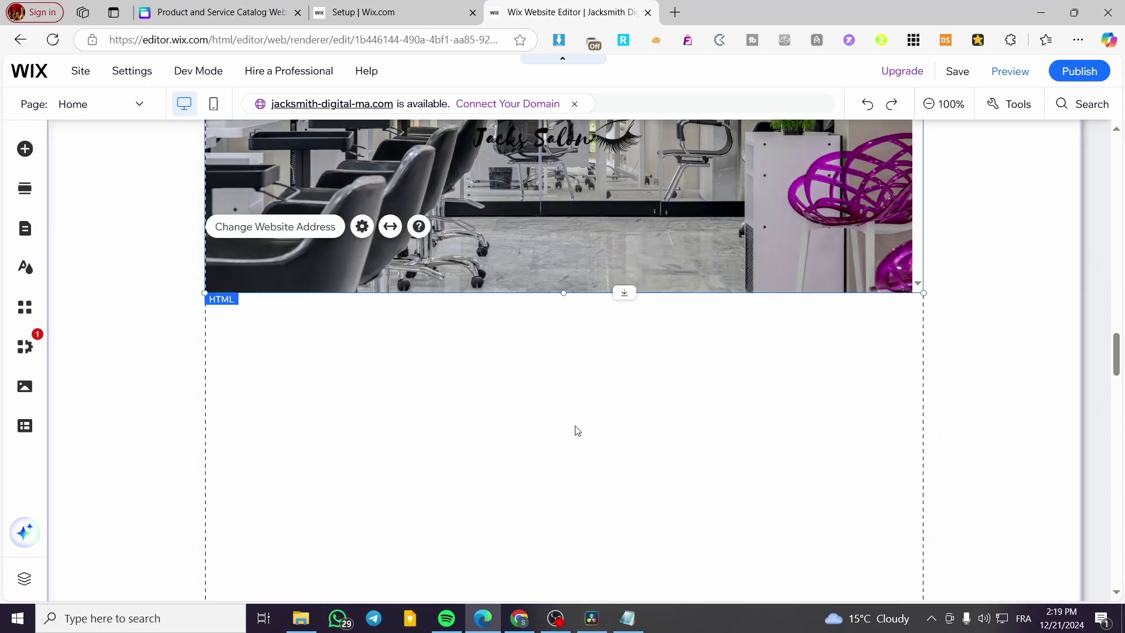
click(562, 306)
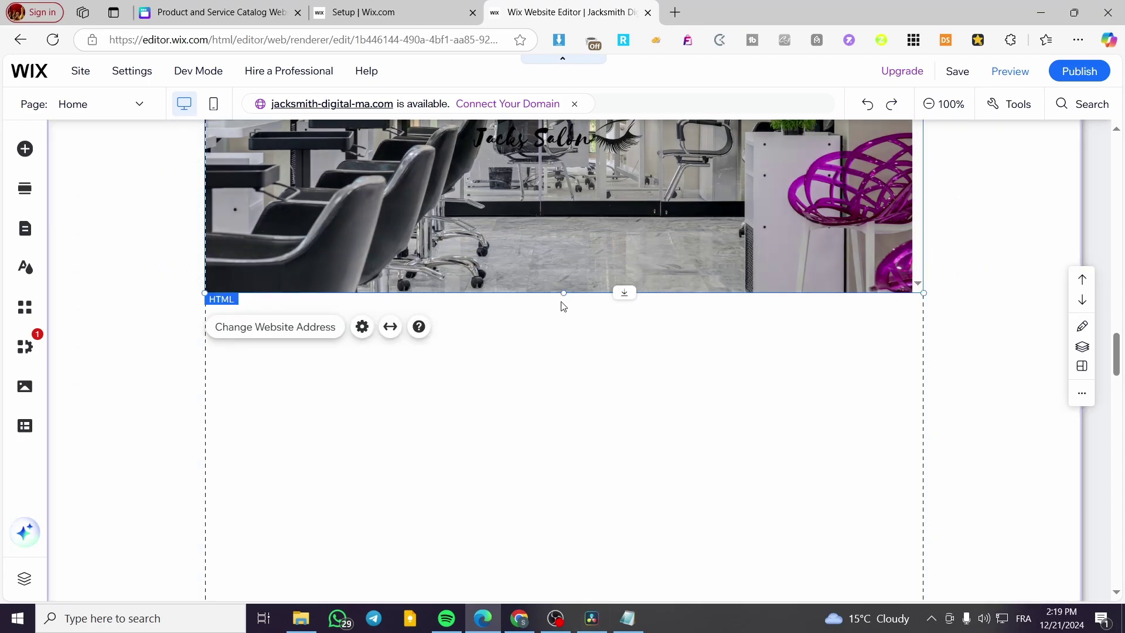
drag(563, 292, 578, 467)
drag(563, 420, 586, 237)
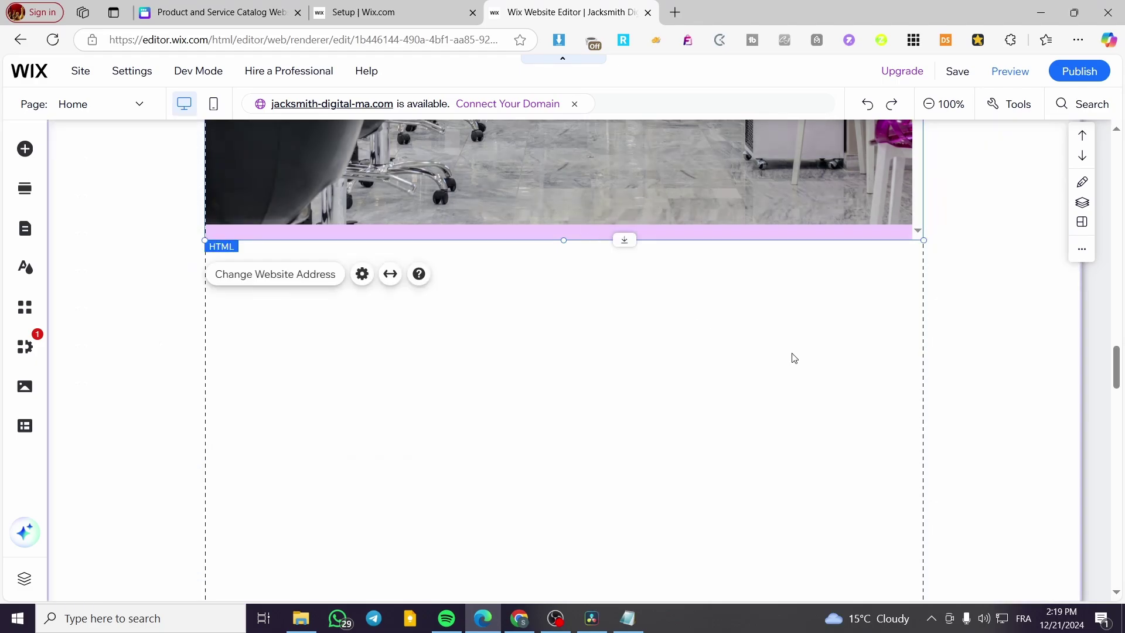
scroll(809, 355, up, 5)
scroll(811, 352, up, 6)
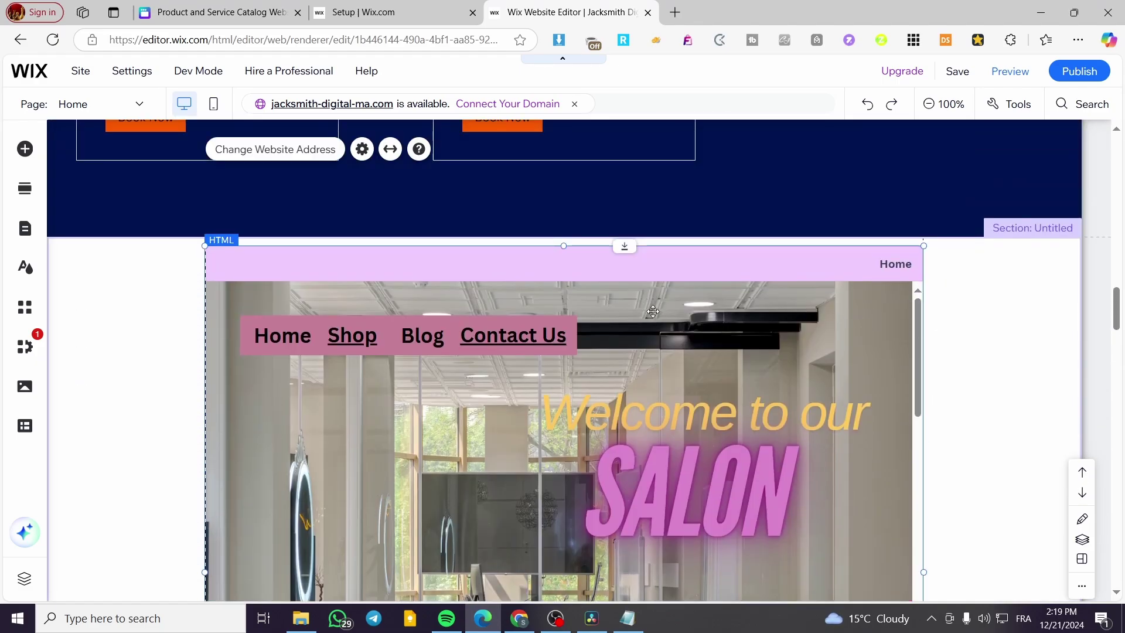
Save the Wix site, dismiss the confirmation and preview the home page at the embedded salon site.
key(ctrl+s)
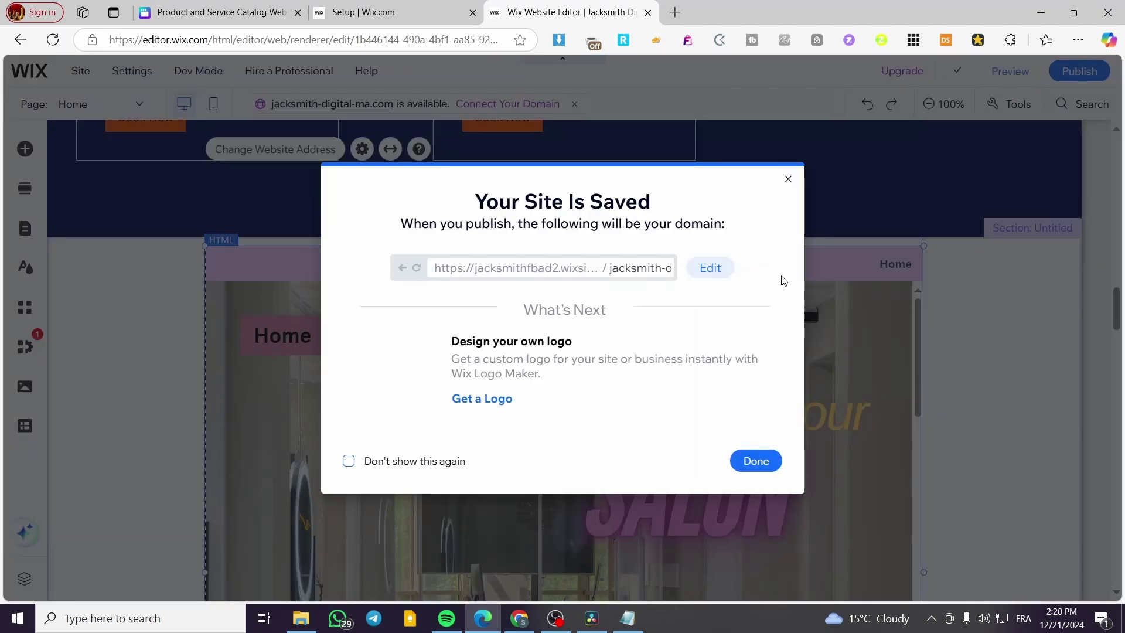
click(756, 460)
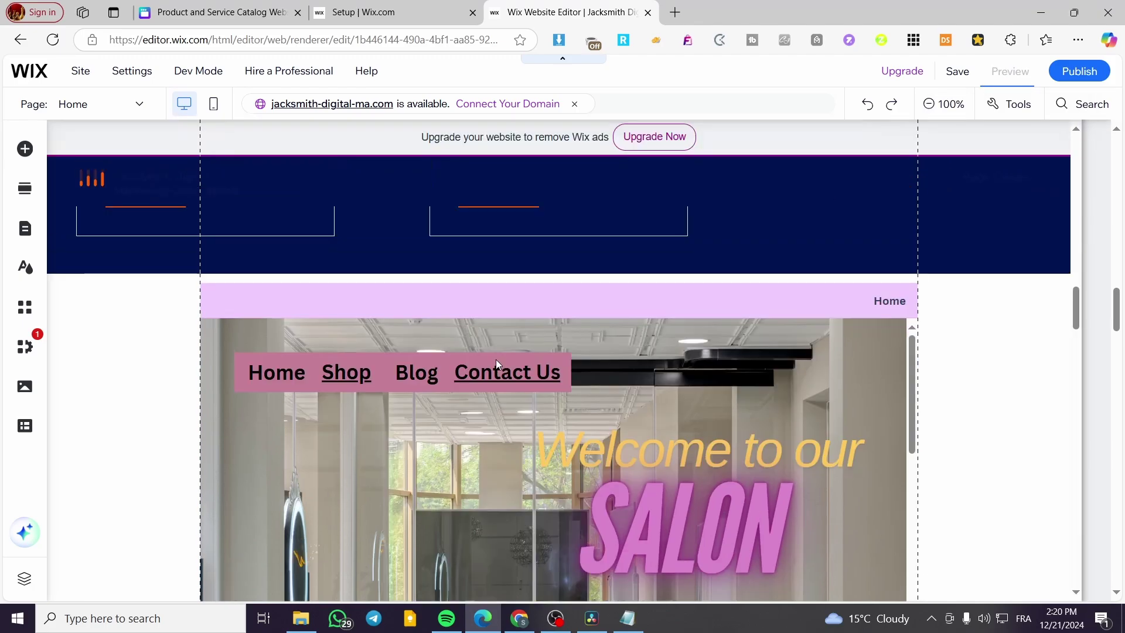
scroll(497, 360, down, 1)
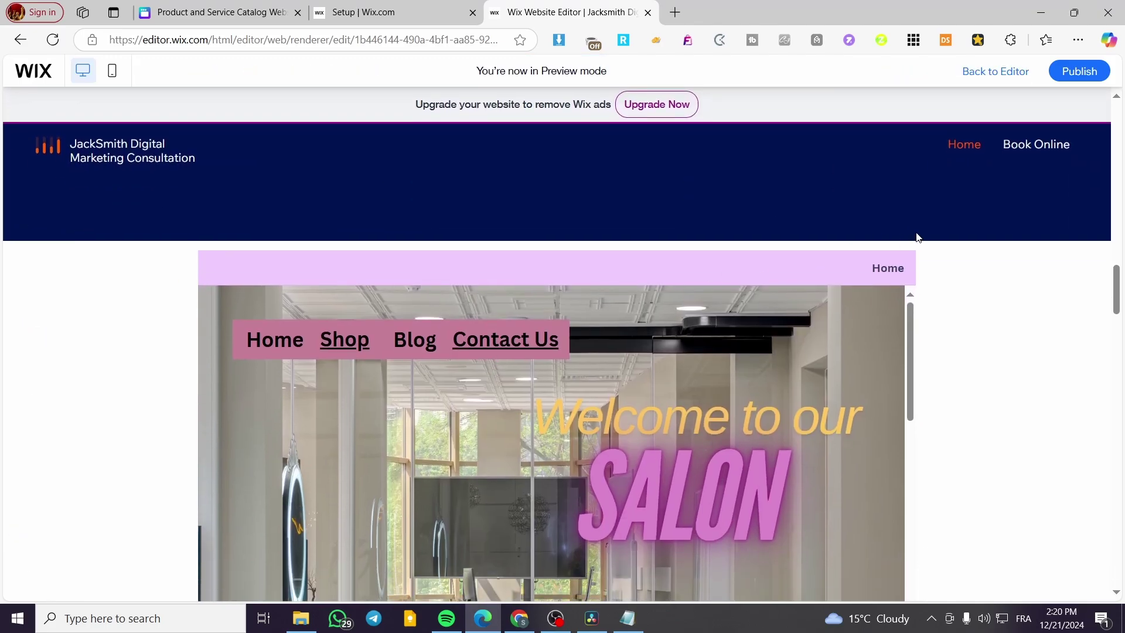
scroll(975, 314, down, 2)
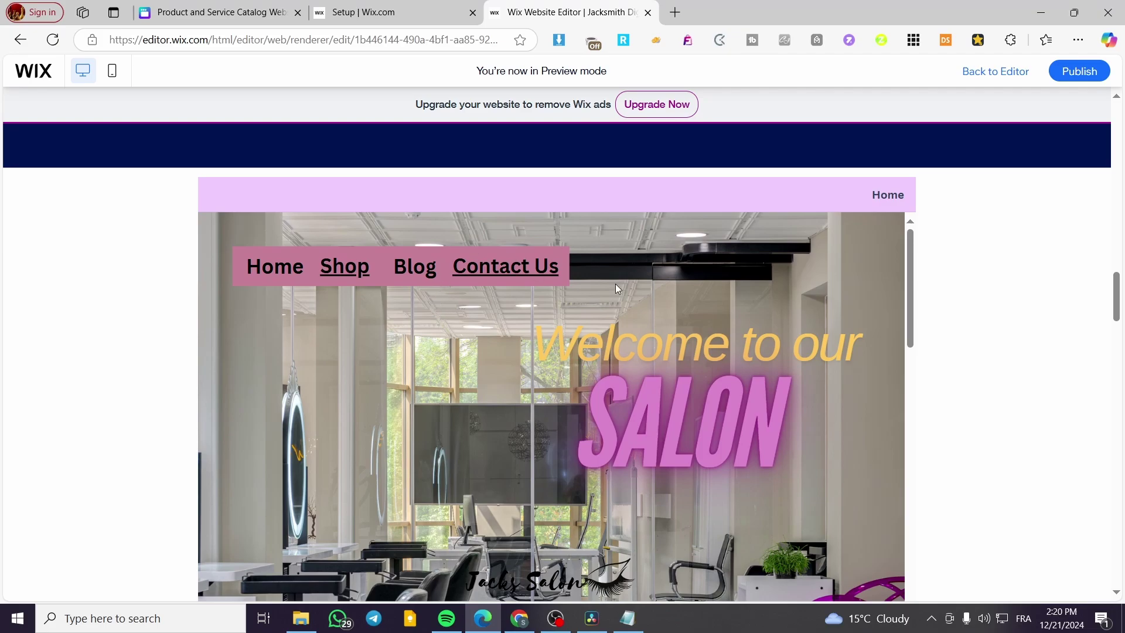
Browse the embedded site down to the Appointment Request Form and test its First Name and Last Name fields.
drag(910, 249, 899, 509)
scroll(729, 402, down, 3)
scroll(988, 463, down, 3)
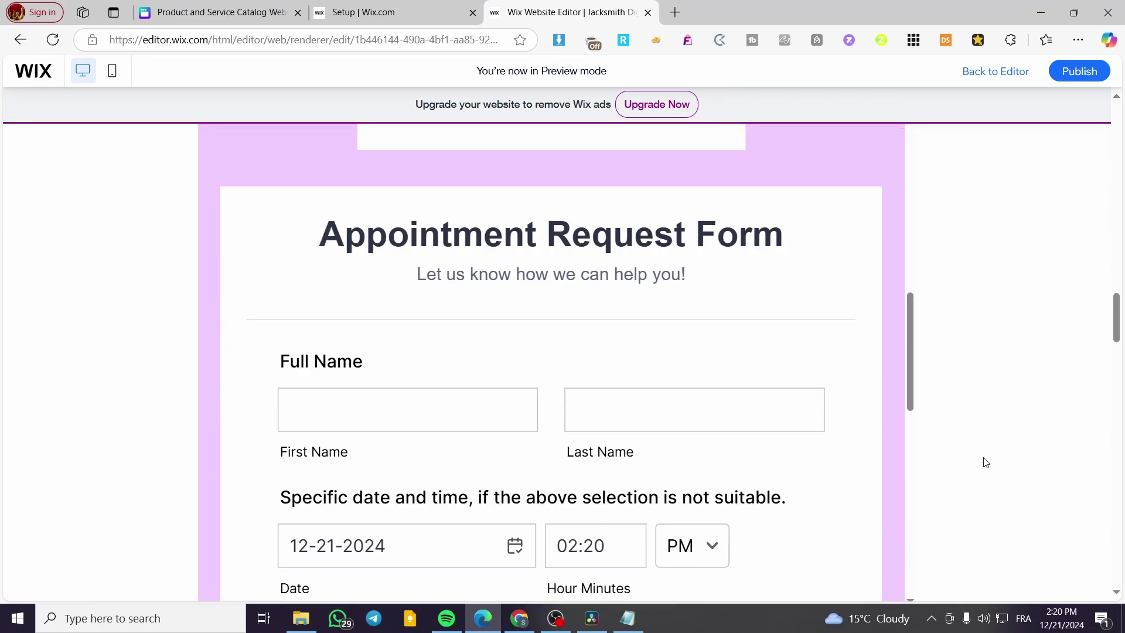
scroll(988, 464, down, 2)
click(629, 348)
click(426, 340)
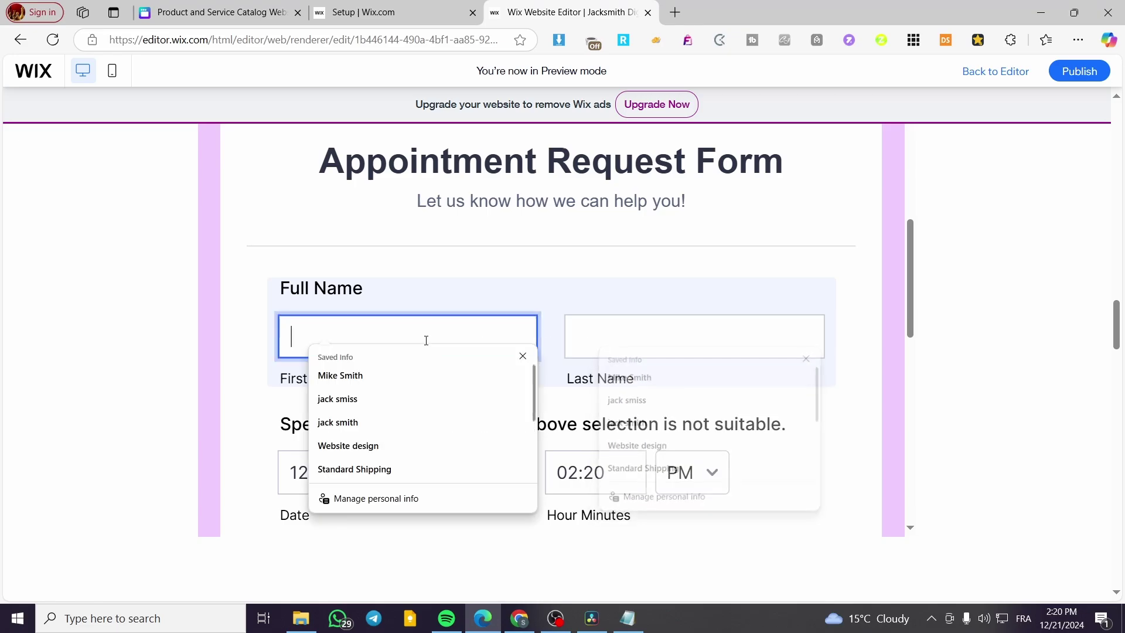
click(662, 326)
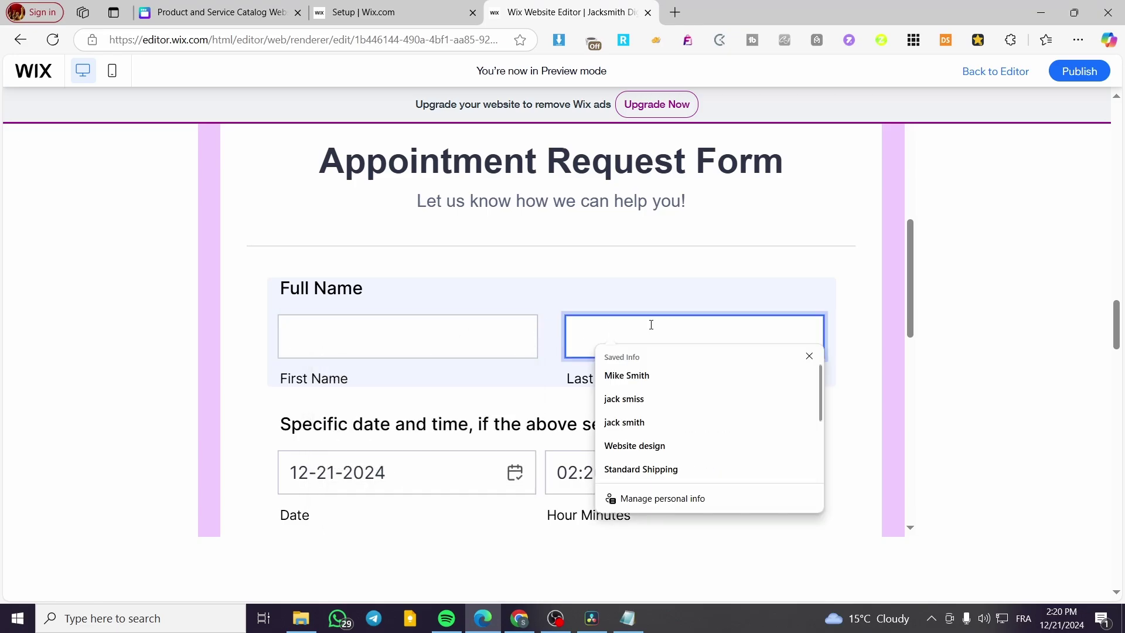
click(904, 272)
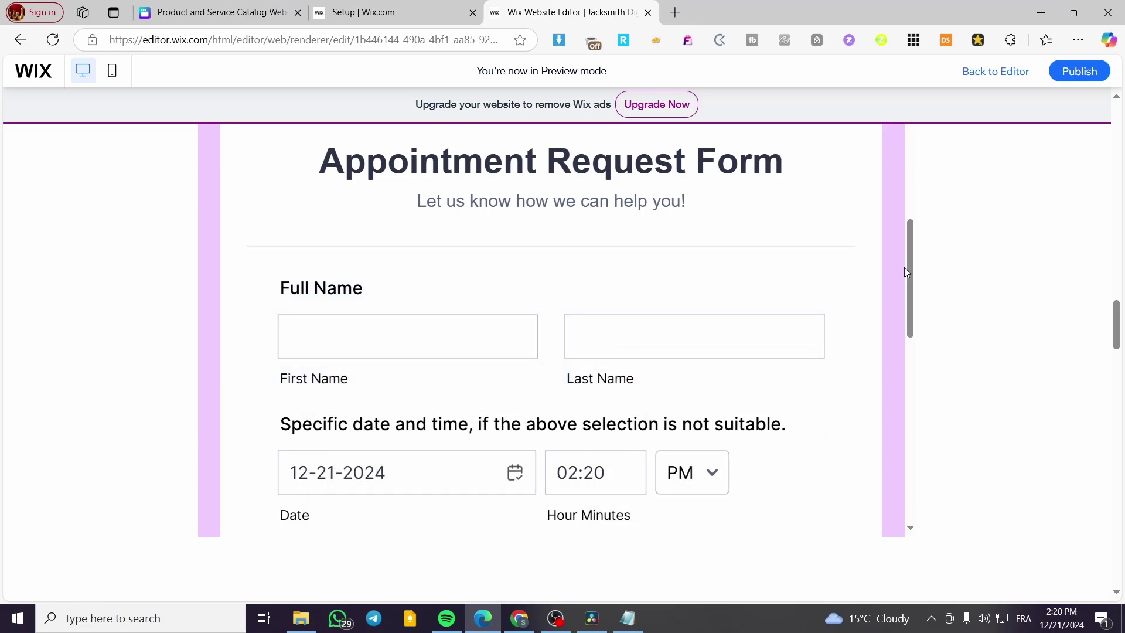
Test the form's text area and promotional-services choice, leaving it on Yes, and return to the editor.
scroll(906, 301, down, 5)
click(420, 251)
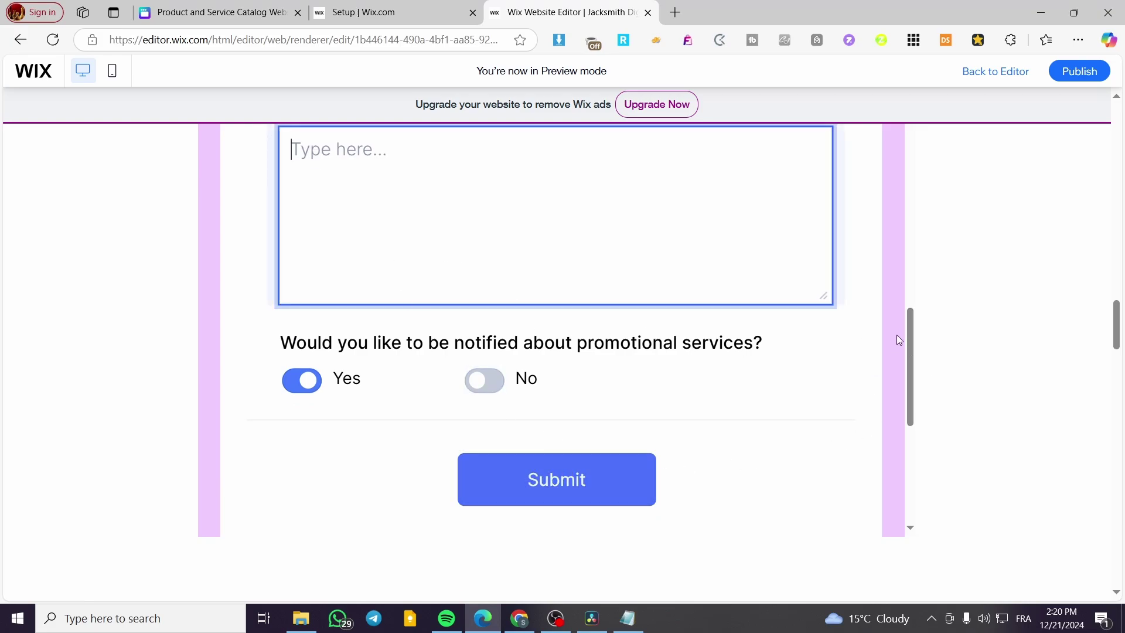
click(469, 381)
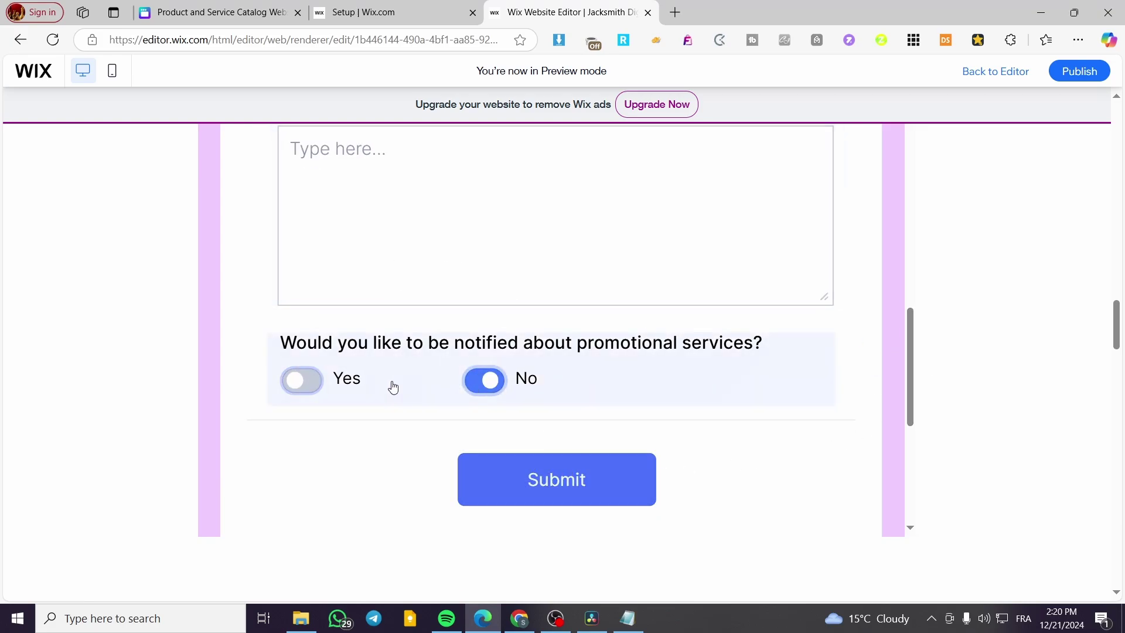
click(299, 381)
click(478, 382)
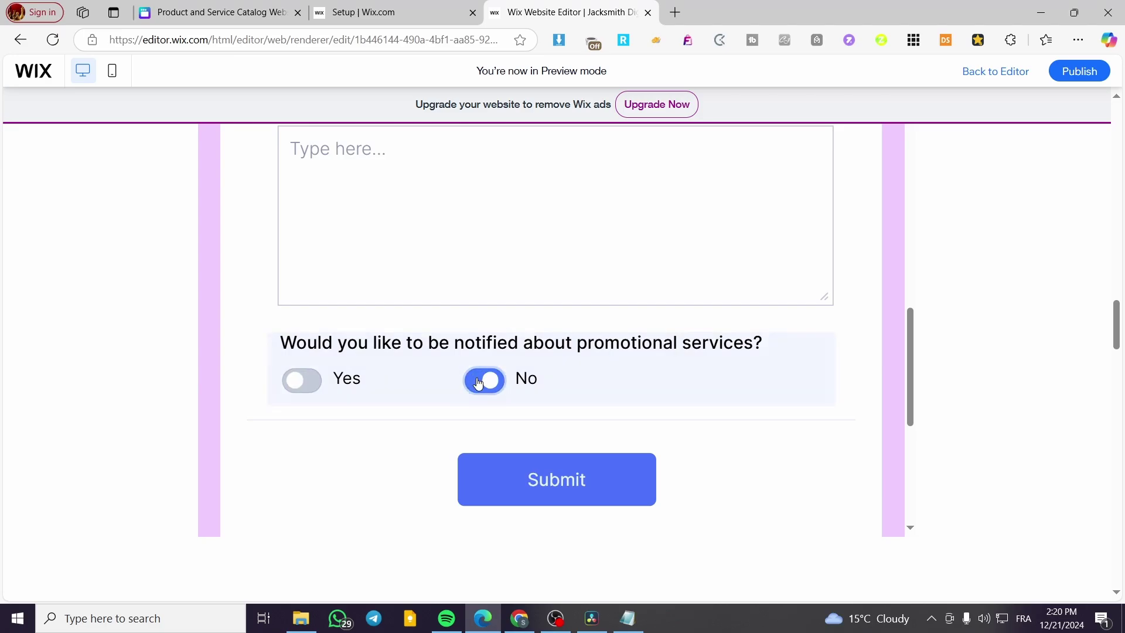
click(297, 381)
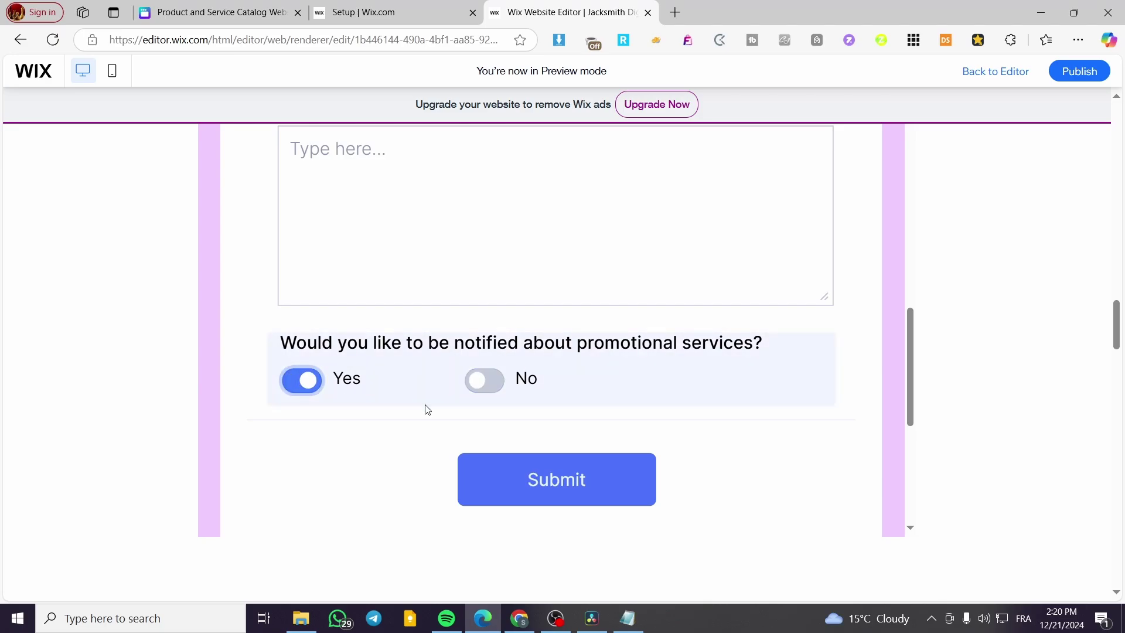
drag(910, 344, 936, 72)
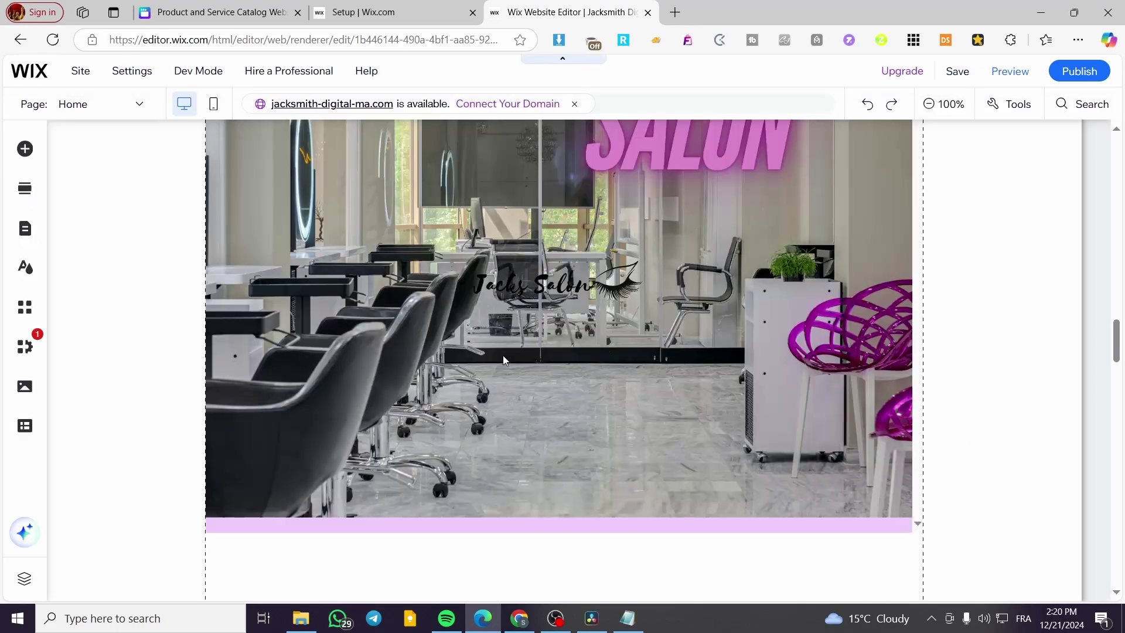
Delete the salon site embed from the untitled section of the home page.
scroll(572, 367, up, 6)
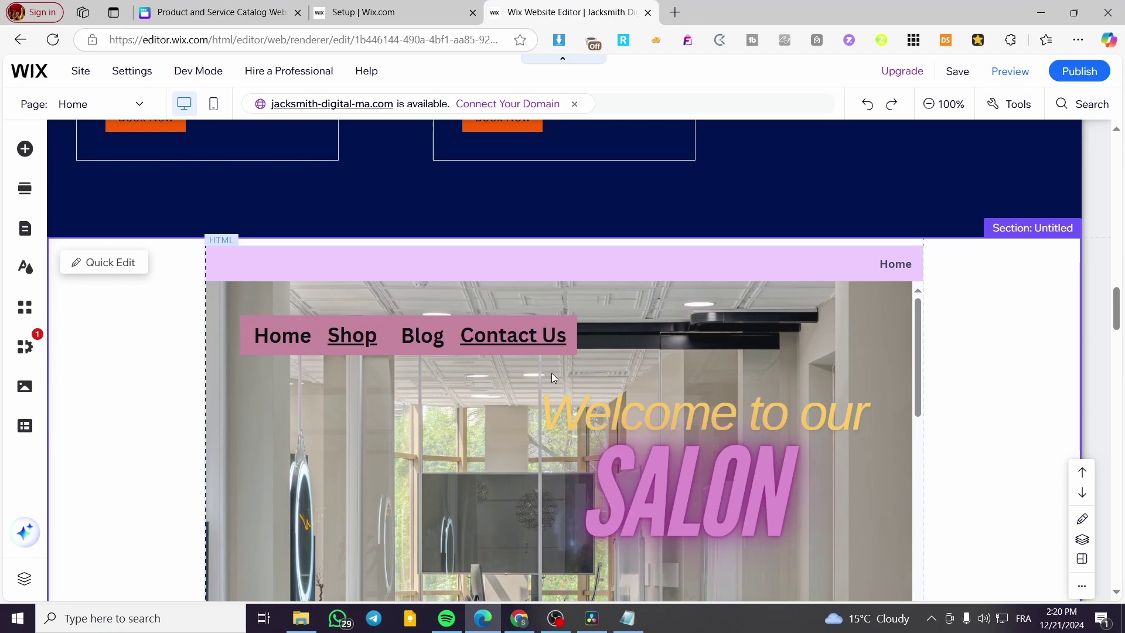
click(628, 350)
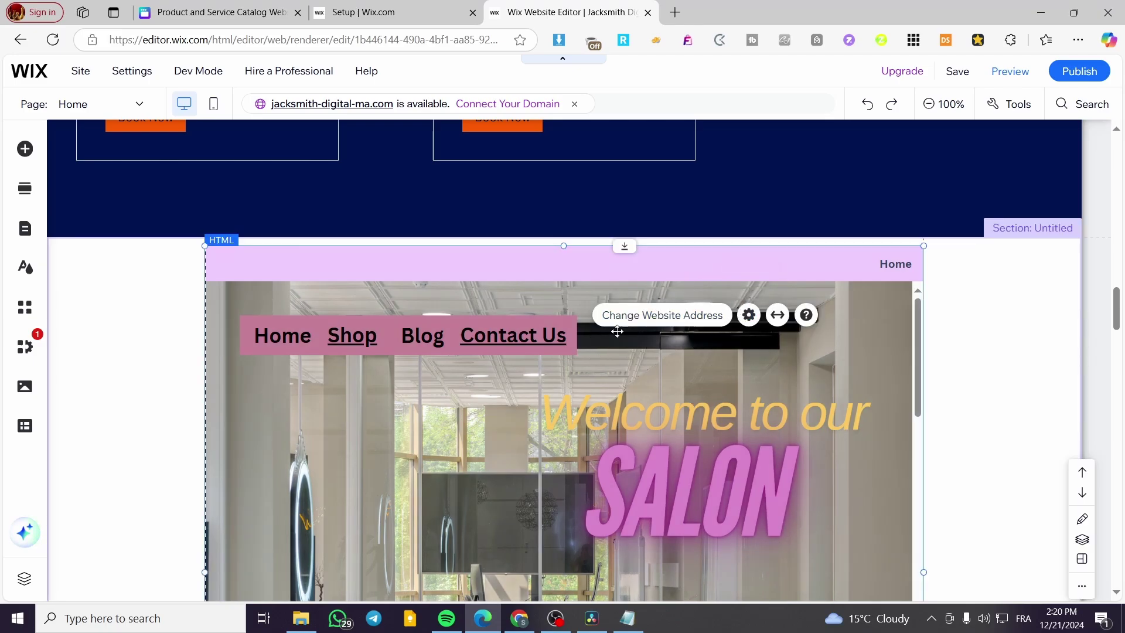
key(Delete)
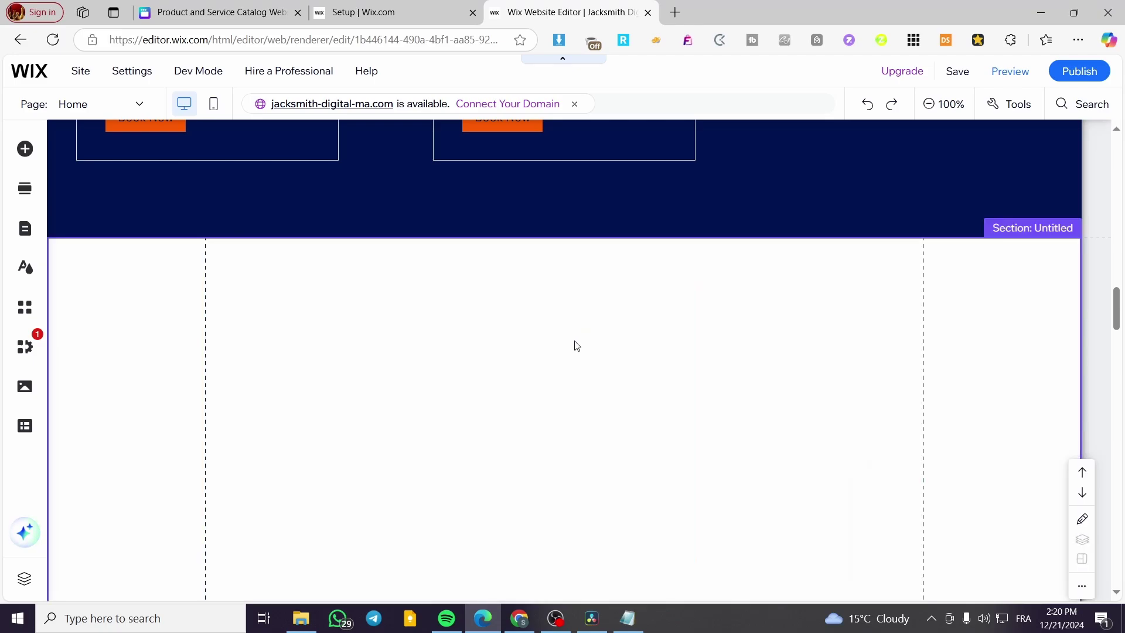
Add an Embed HTML element to the empty section and set its content type to Code.
scroll(352, 358, down, 1)
click(25, 149)
click(58, 326)
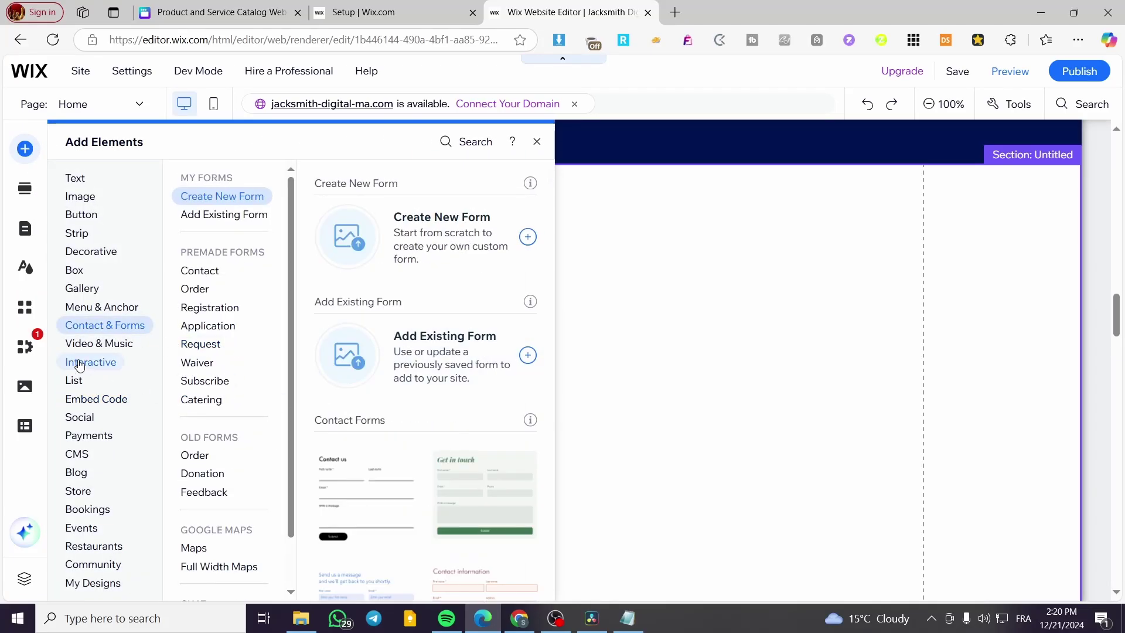
click(98, 343)
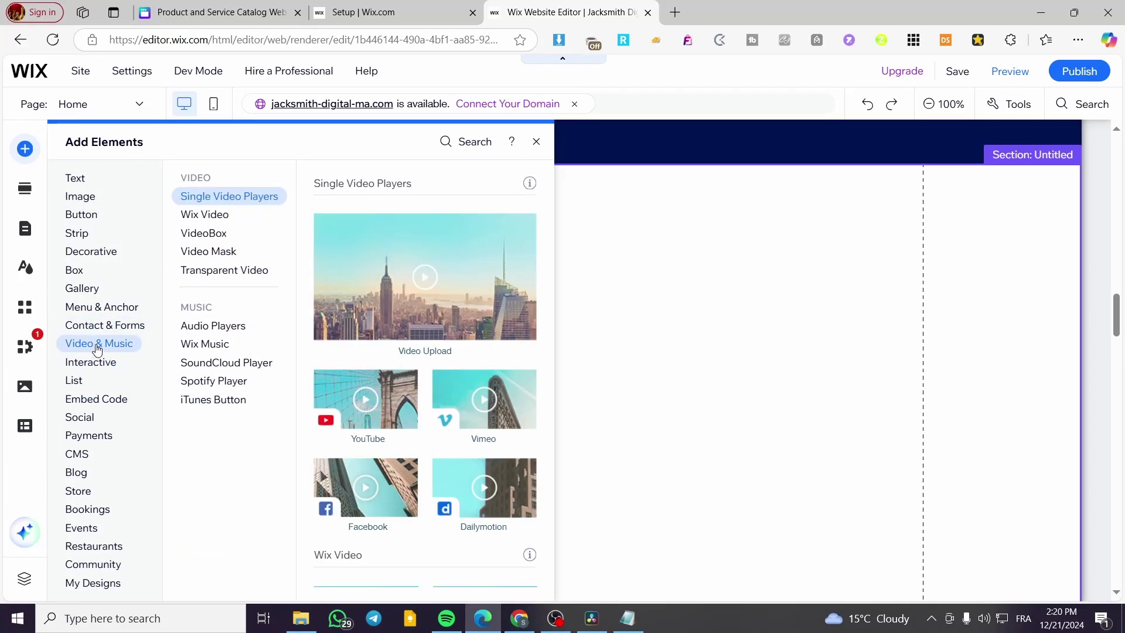
click(107, 401)
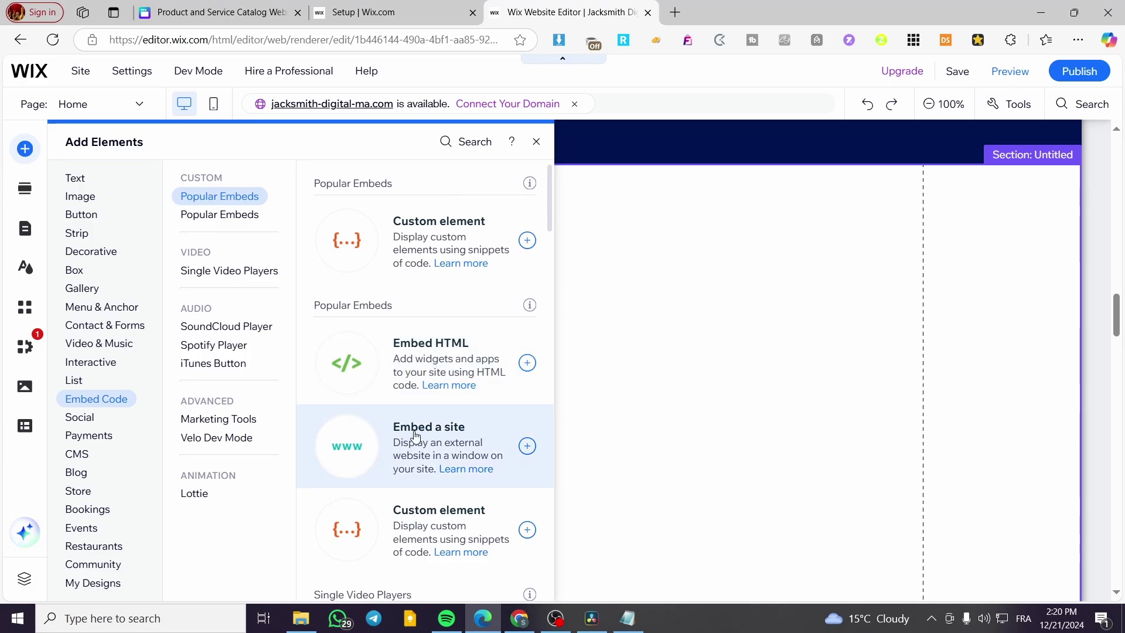
click(453, 350)
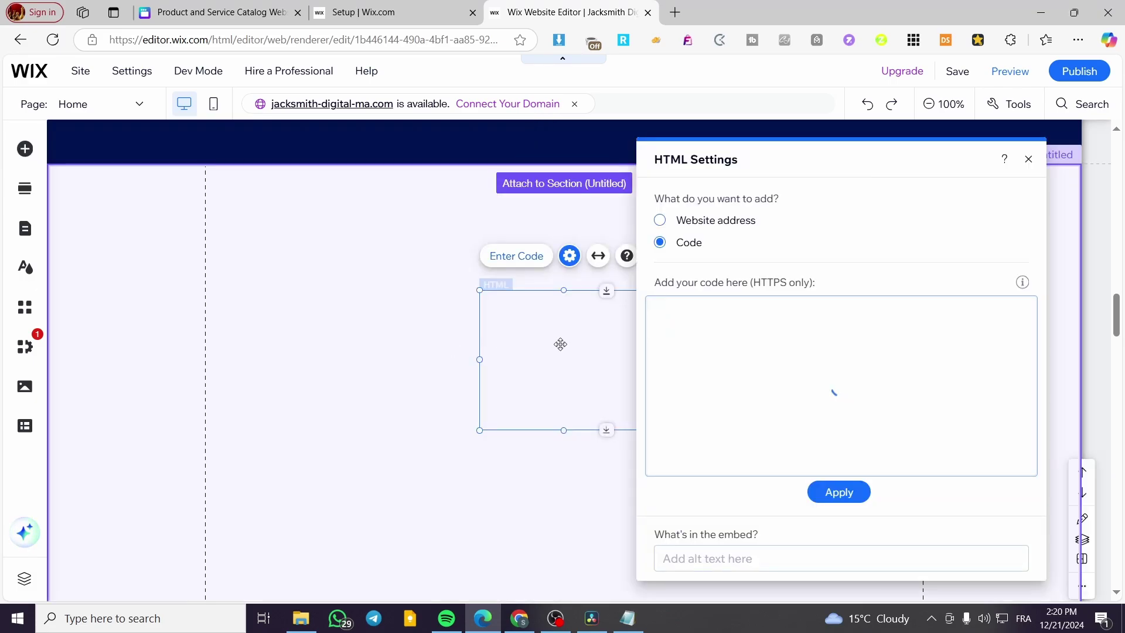
click(714, 298)
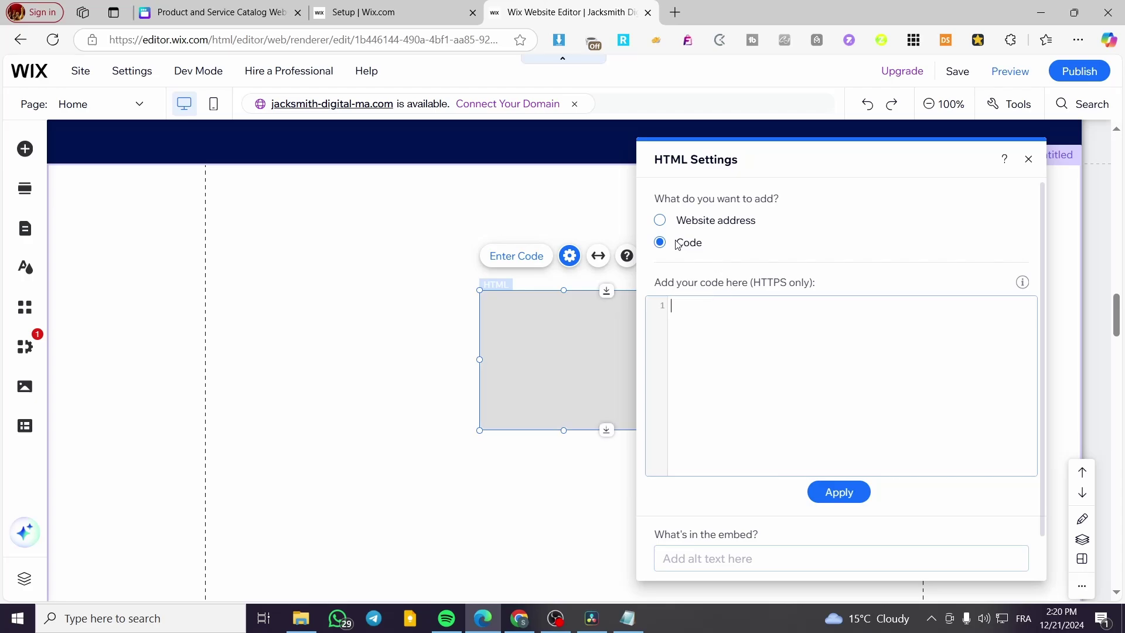
click(690, 222)
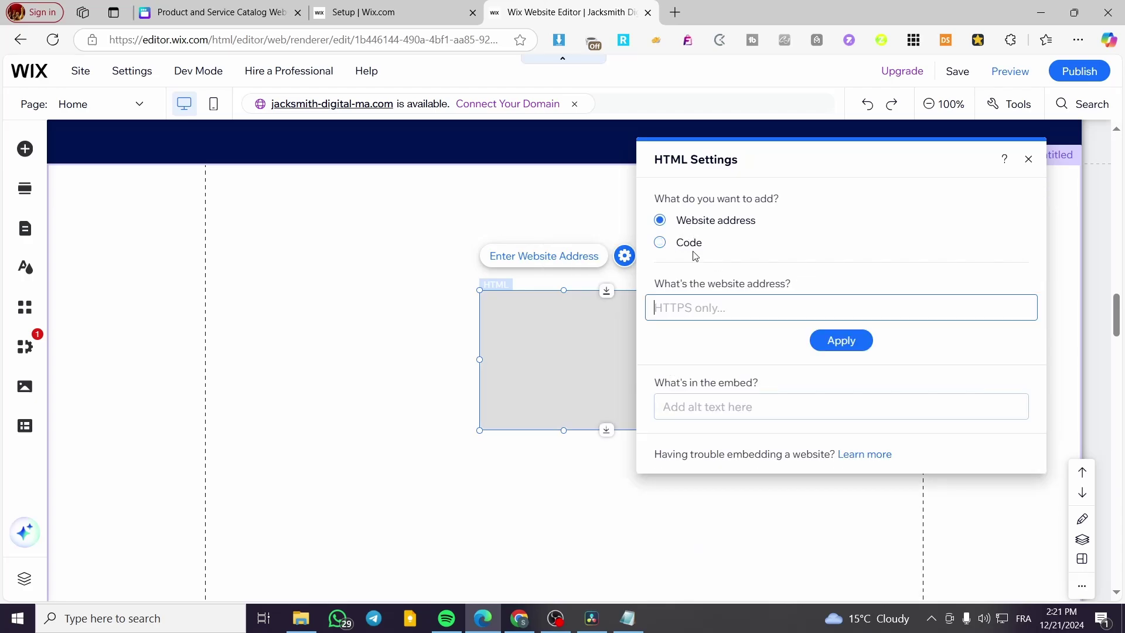
click(690, 241)
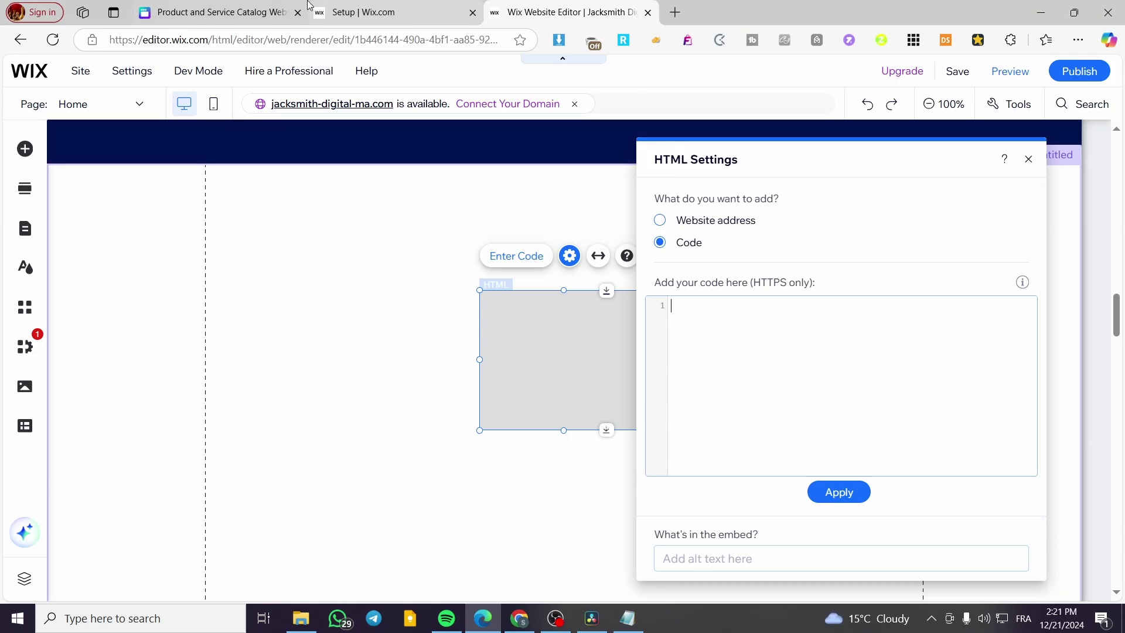
Switch to Canva, dismiss the live-website notice, create an embed of the salon design and copy its HTML embed code.
click(246, 8)
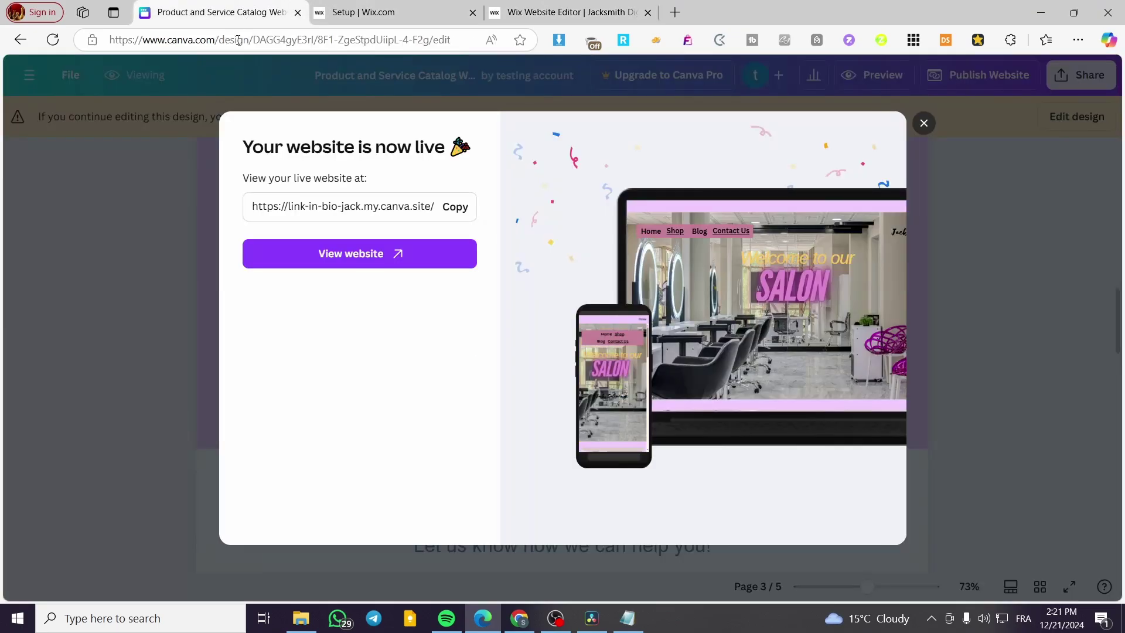
click(924, 124)
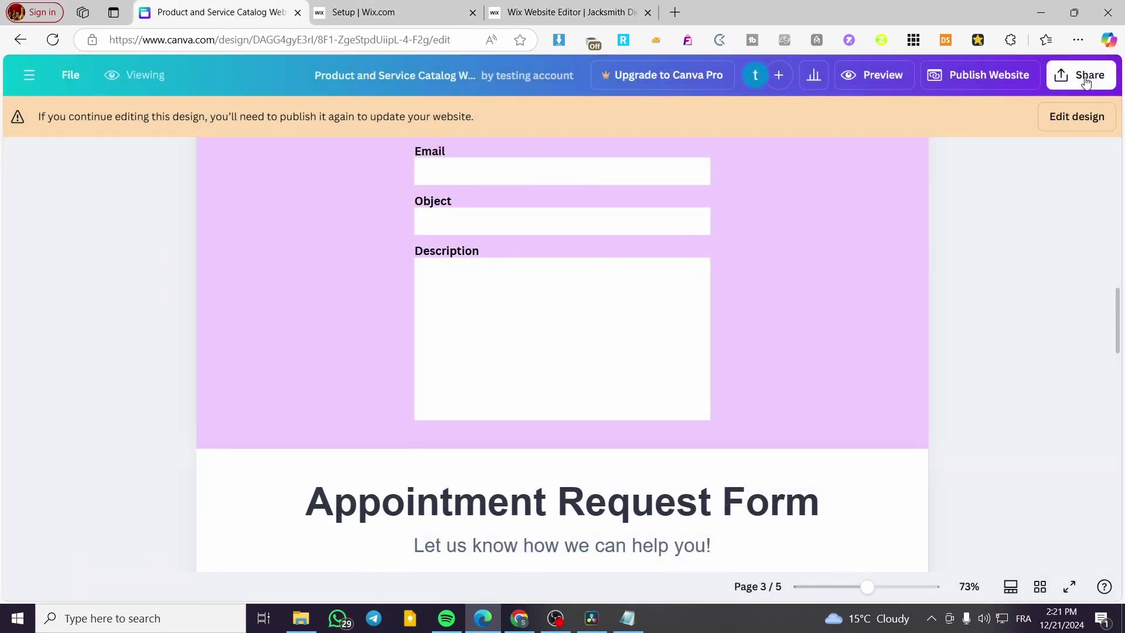
scroll(908, 353, up, 15)
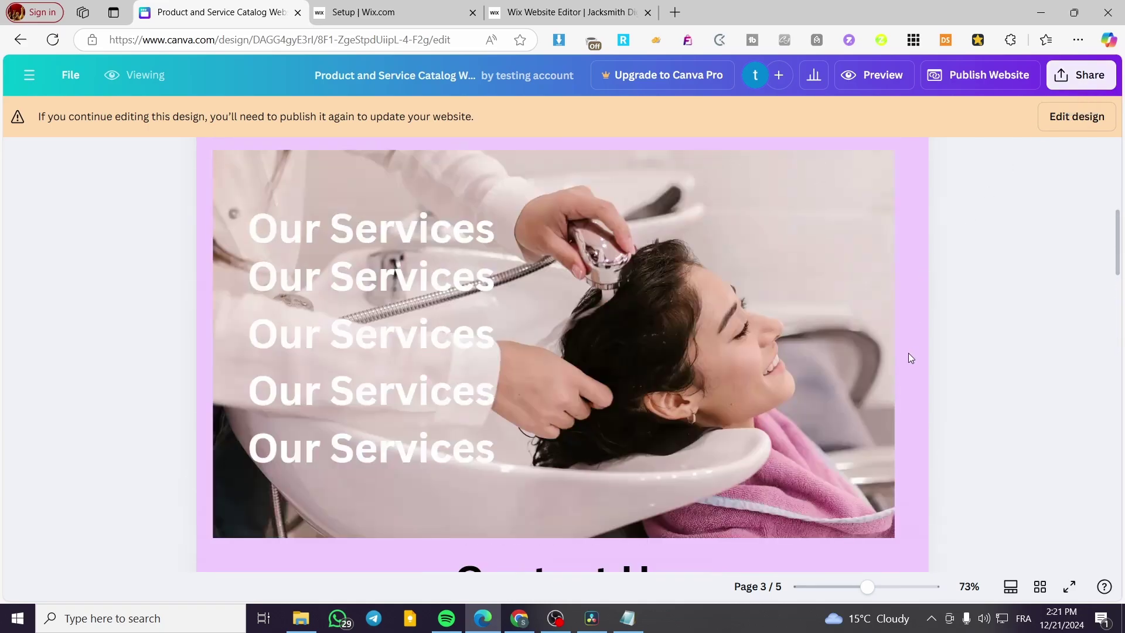
click(1080, 82)
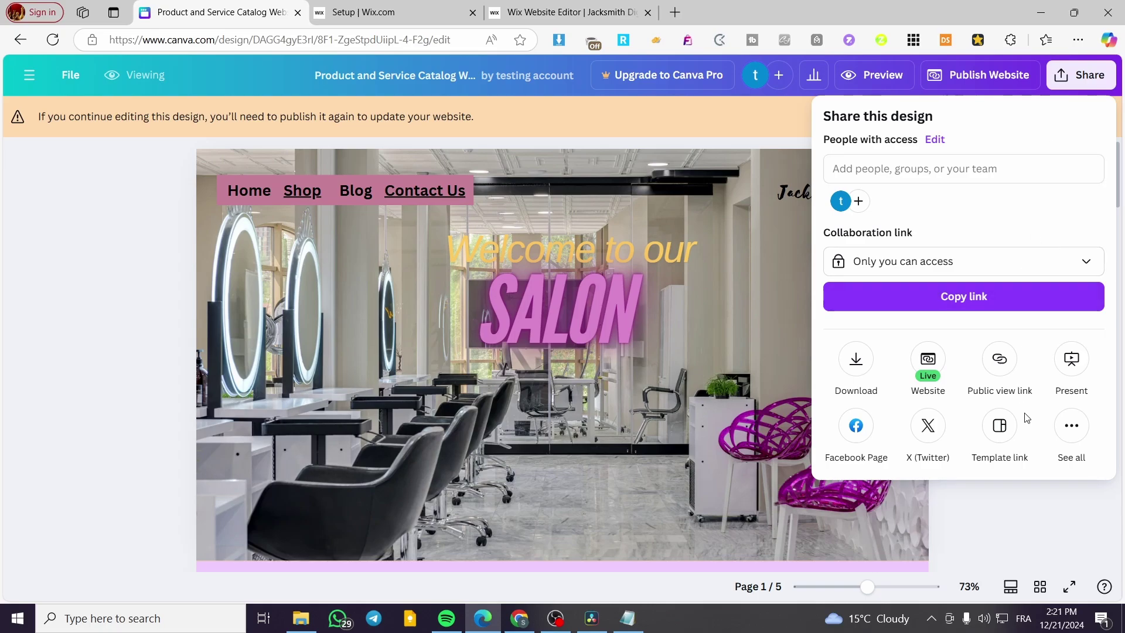
click(1069, 434)
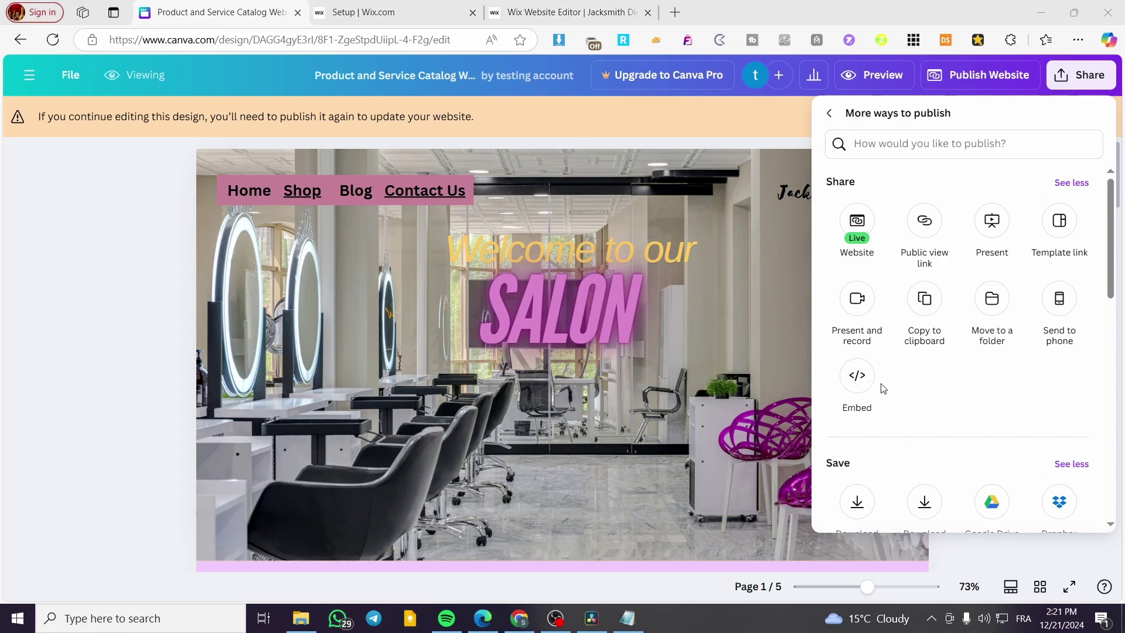
click(851, 381)
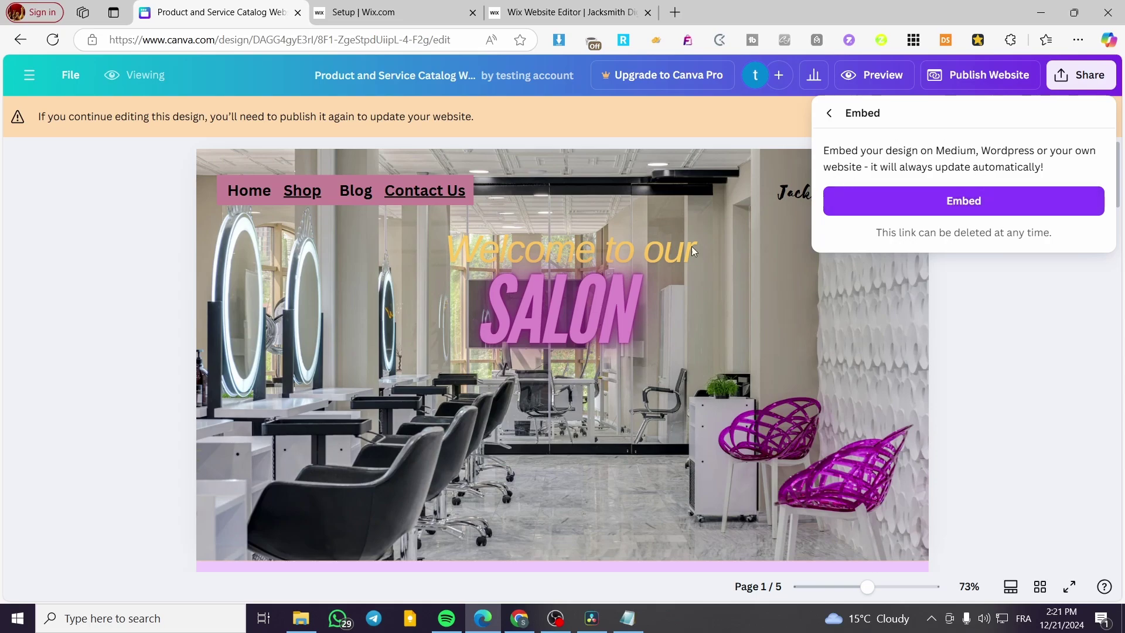
click(977, 210)
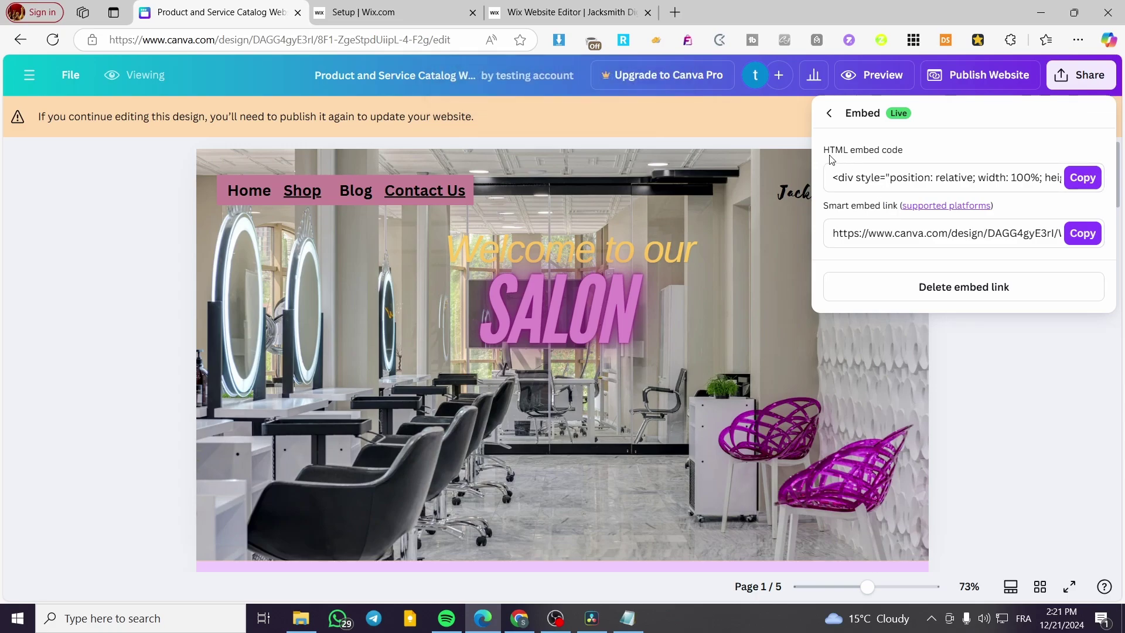
click(1083, 178)
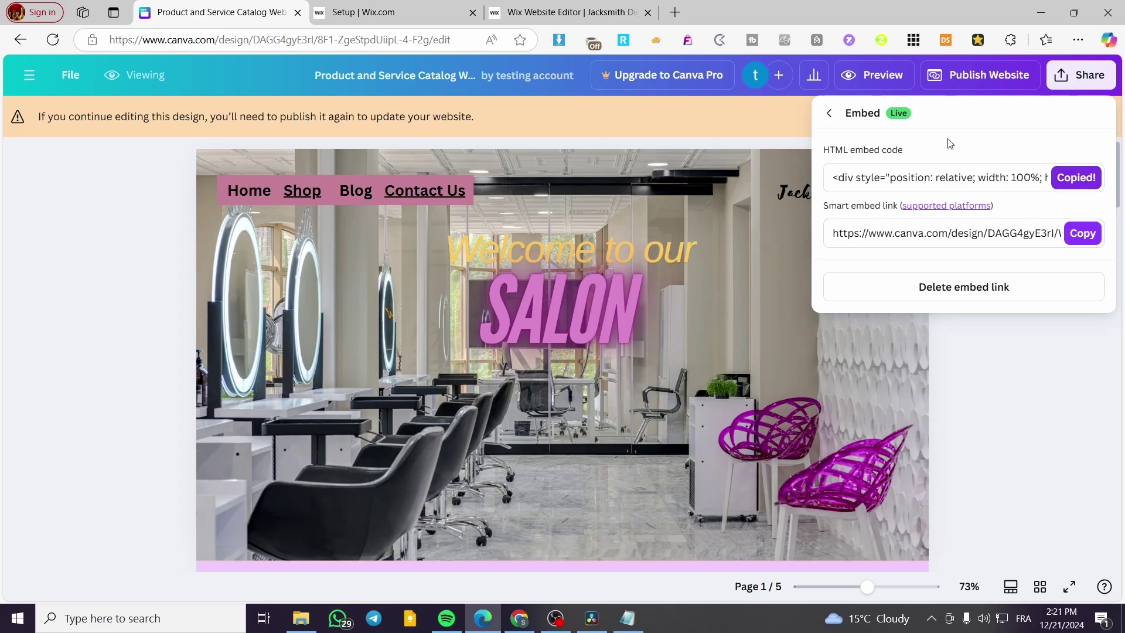
Return to the Wix editor, paste the Canva embed code into the HTML element, update it and close its settings.
click(530, 13)
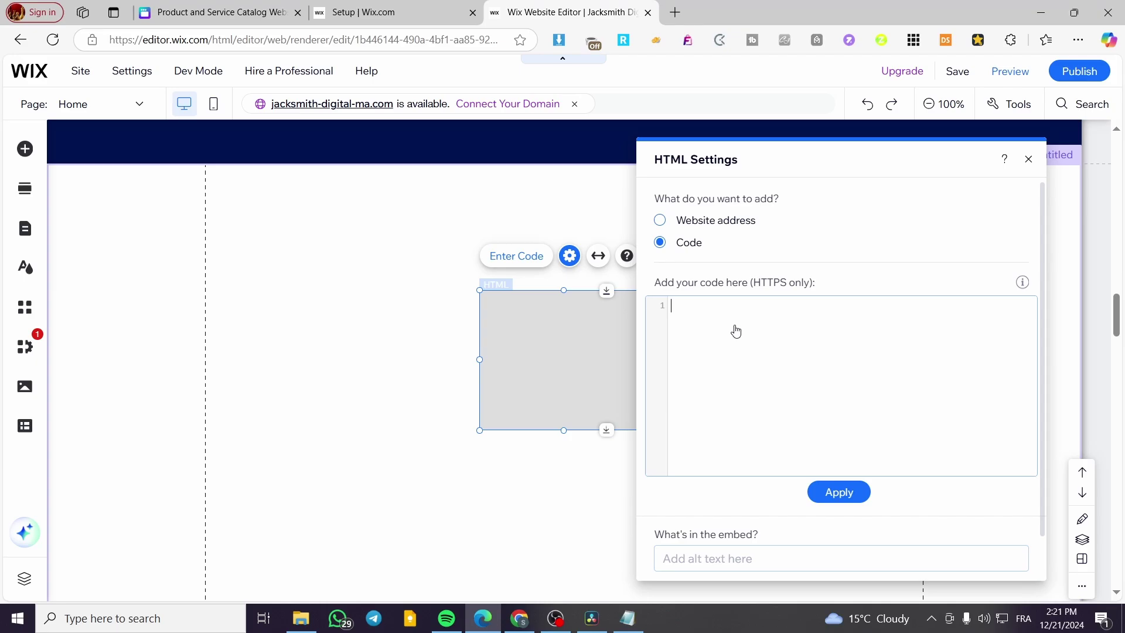
key(ctrl+v)
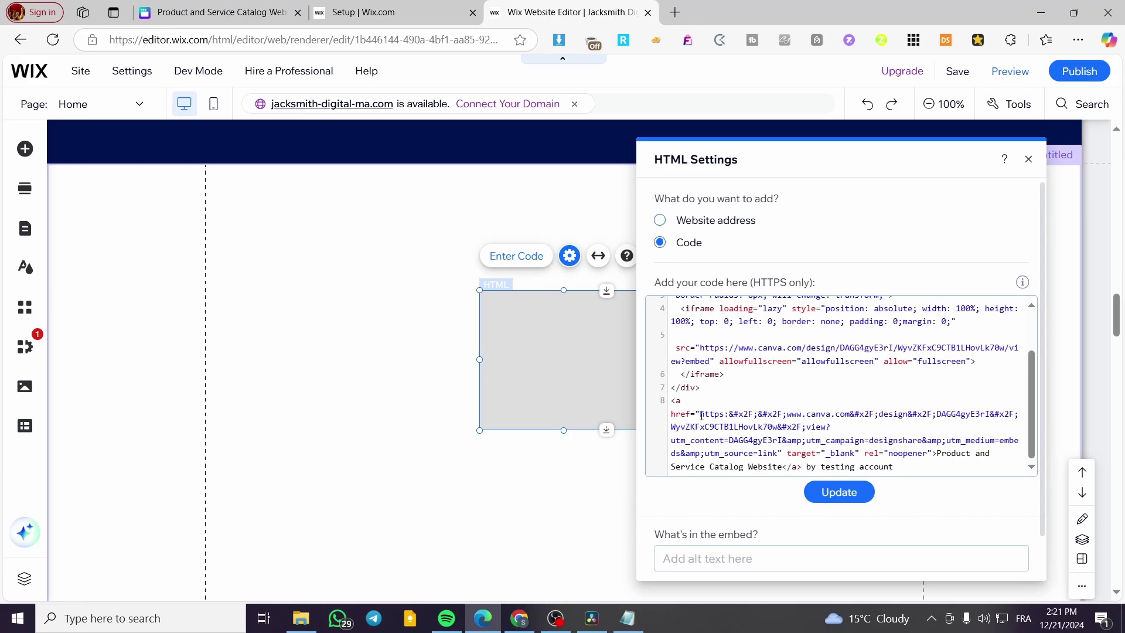
scroll(712, 416, up, 3)
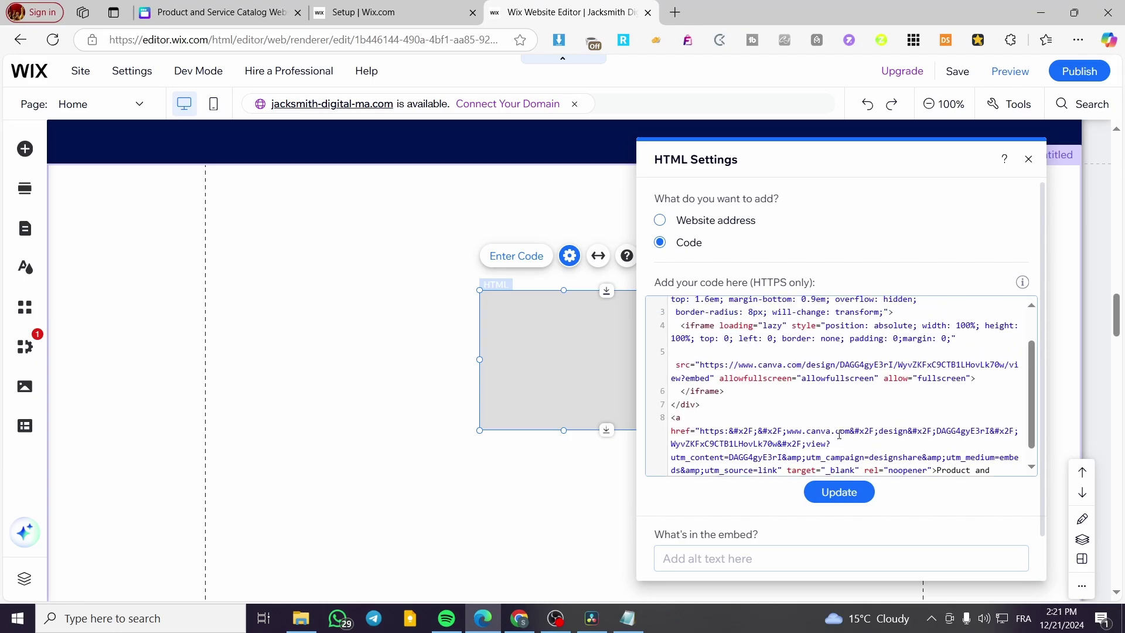
click(844, 494)
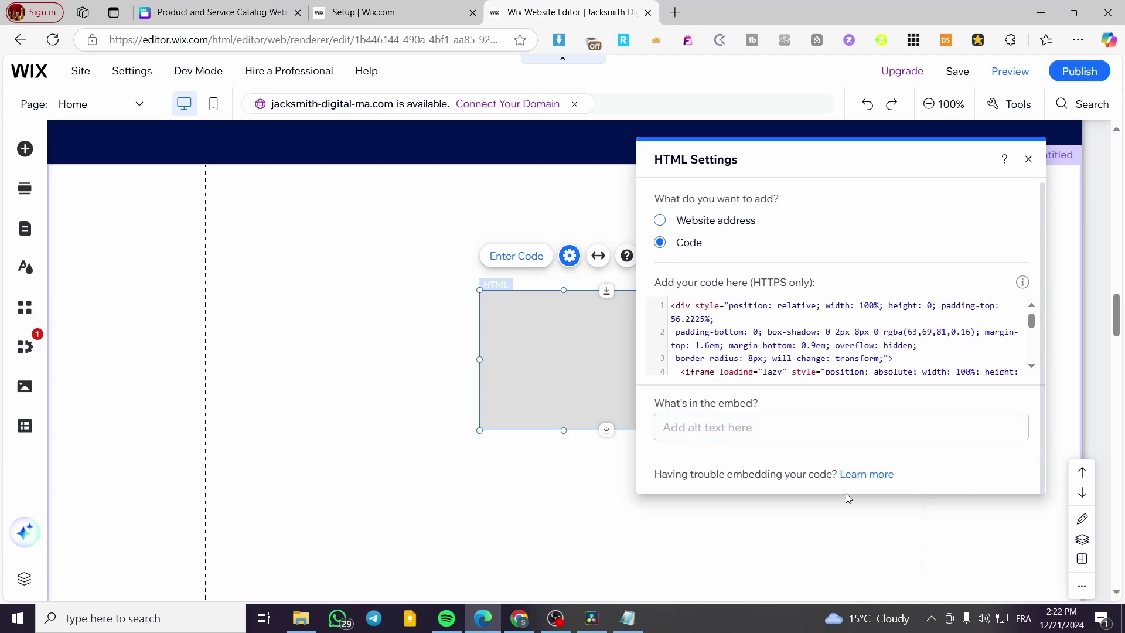
click(1029, 159)
Move the embed near the section's upper-left corner and enlarge it to nearly the full gridline width and the design's full height.
drag(555, 364, 316, 301)
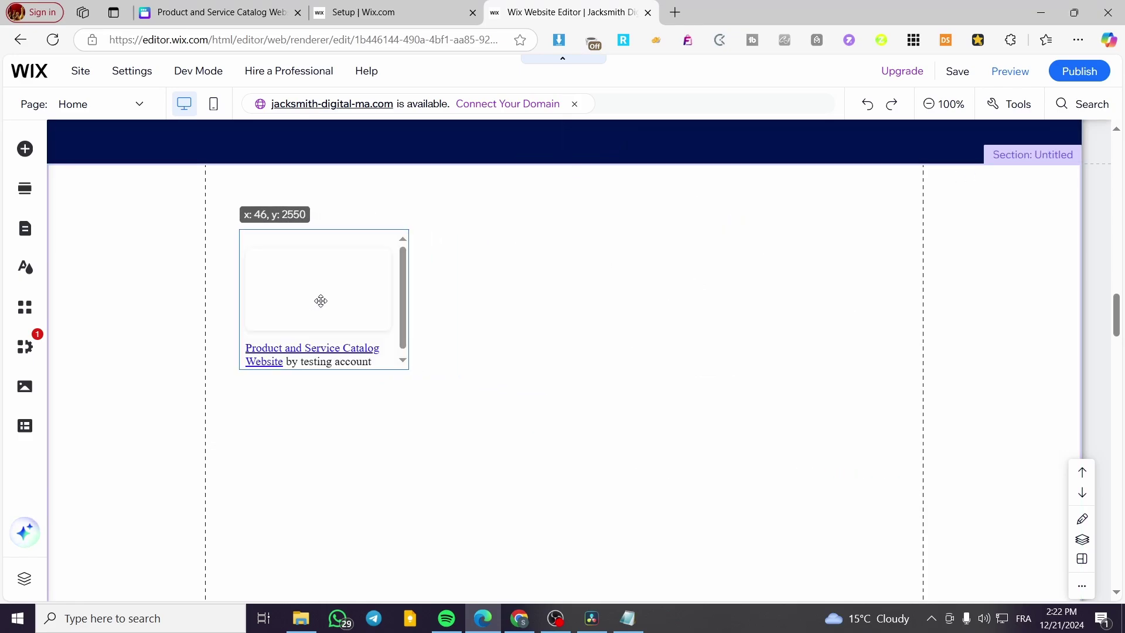
drag(408, 299, 905, 302)
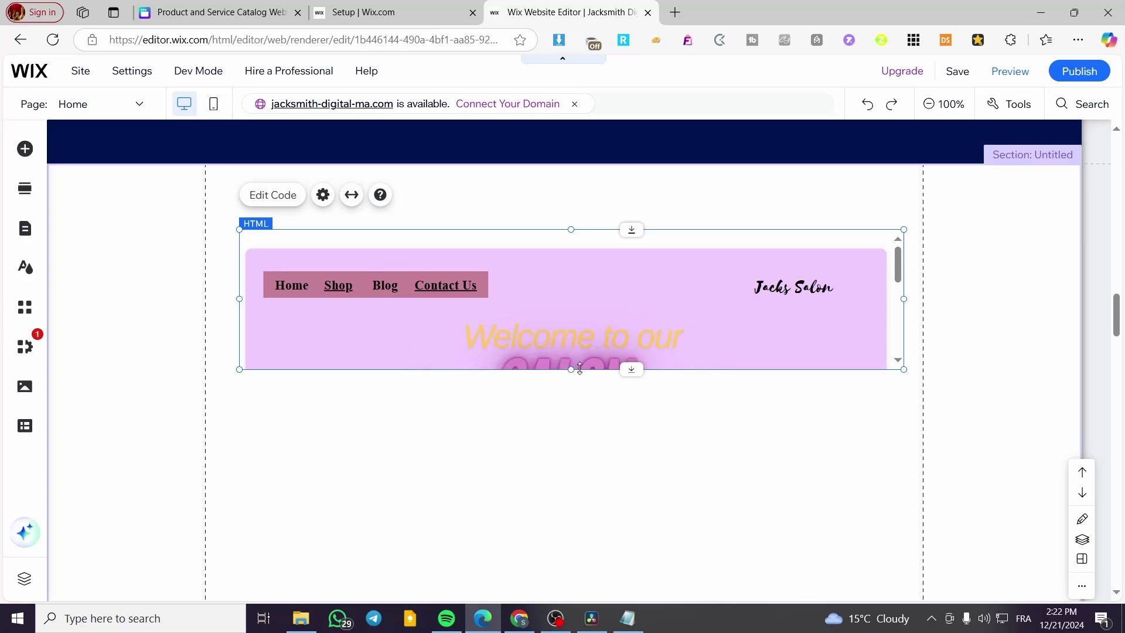
drag(571, 370, 573, 493)
scroll(565, 449, down, 4)
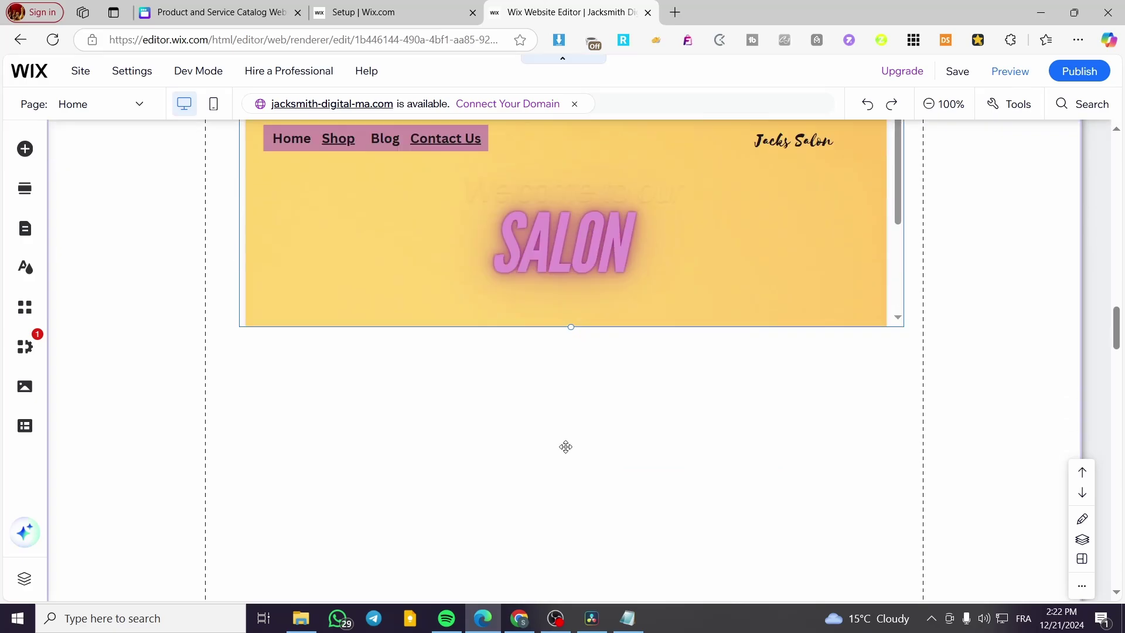
drag(568, 175, 599, 445)
drag(607, 395, 610, 379)
Shorten the untitled section so that it ends just below the salon embed, above the About section.
scroll(670, 385, down, 6)
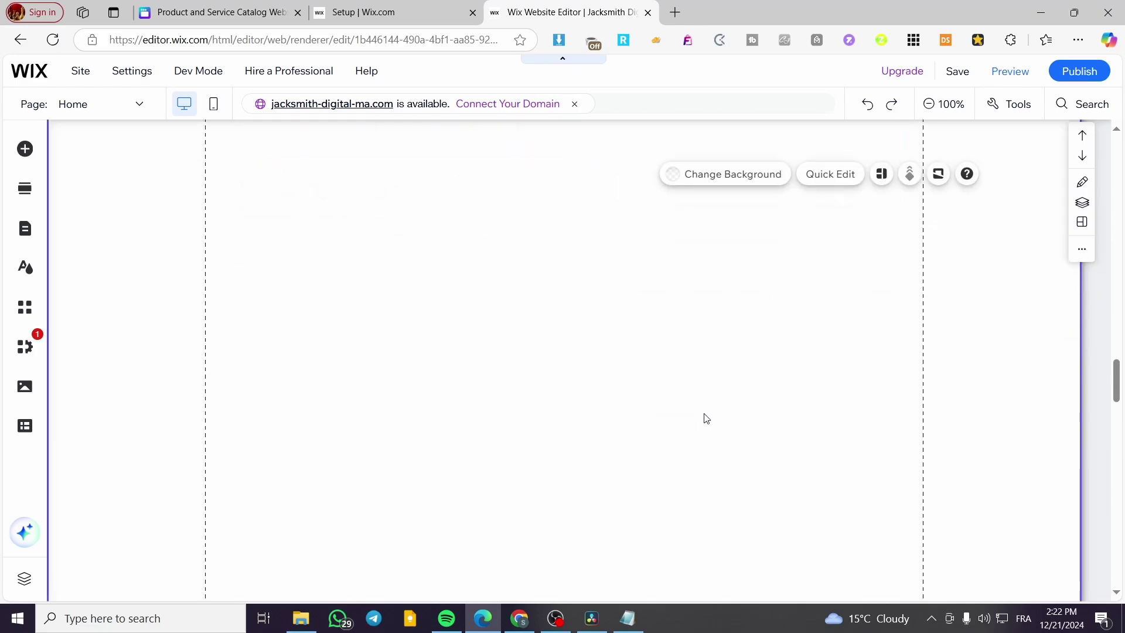
scroll(721, 439, down, 2)
scroll(772, 477, down, 6)
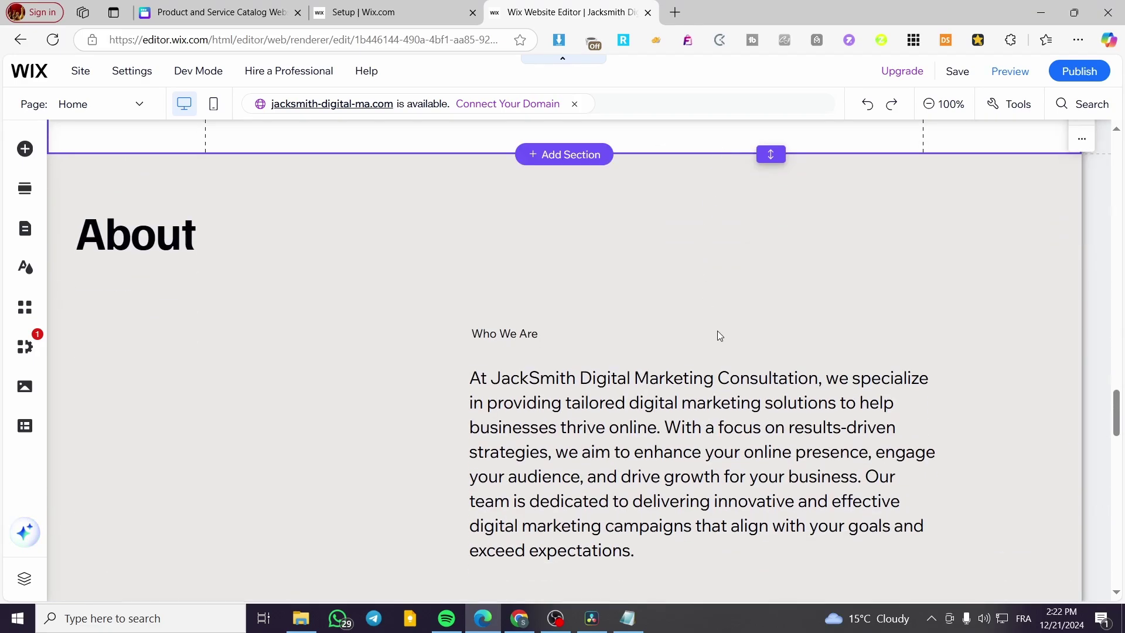
scroll(721, 351, up, 5)
drag(727, 520, 717, 192)
scroll(736, 349, up, 5)
drag(771, 479, 770, 453)
scroll(719, 414, up, 5)
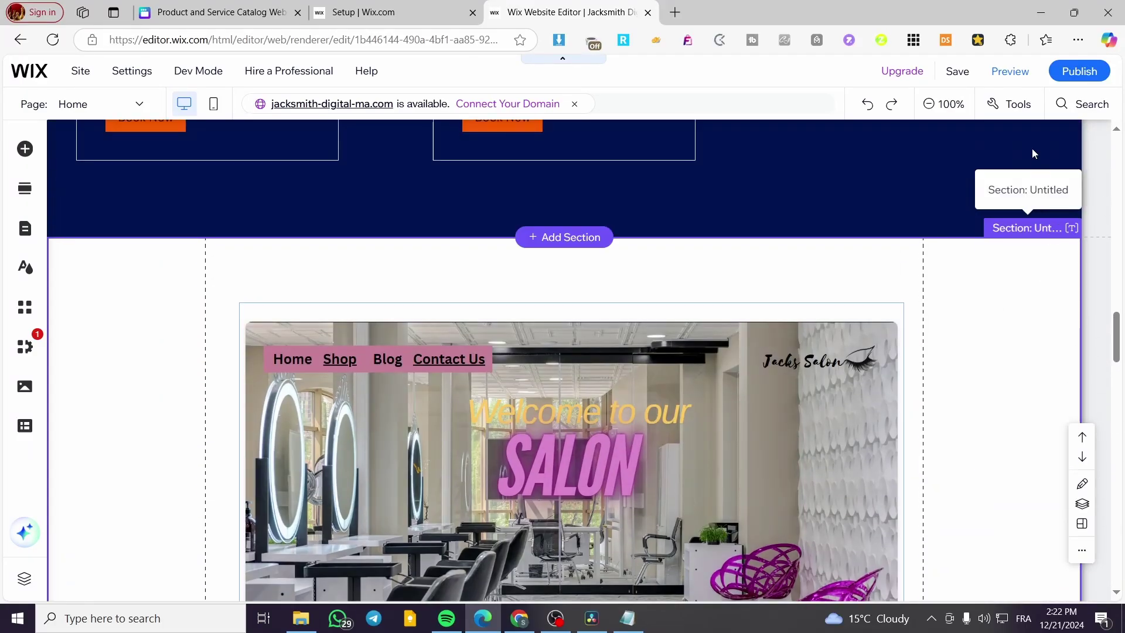
Save the Wix site, dismiss the save notice and open the site preview.
click(958, 71)
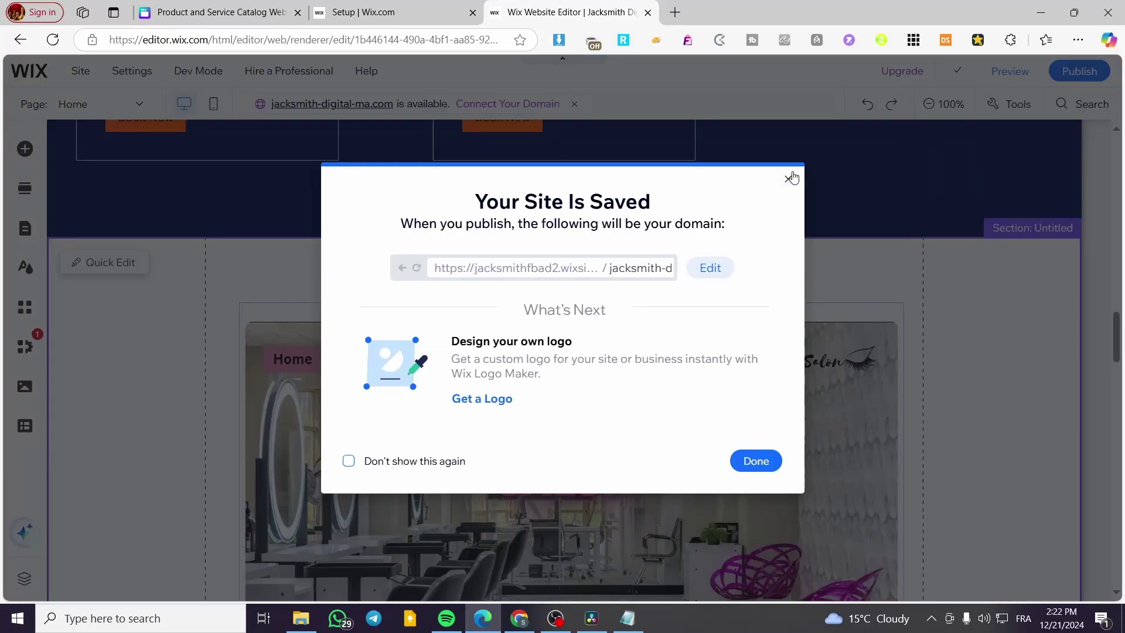
click(790, 178)
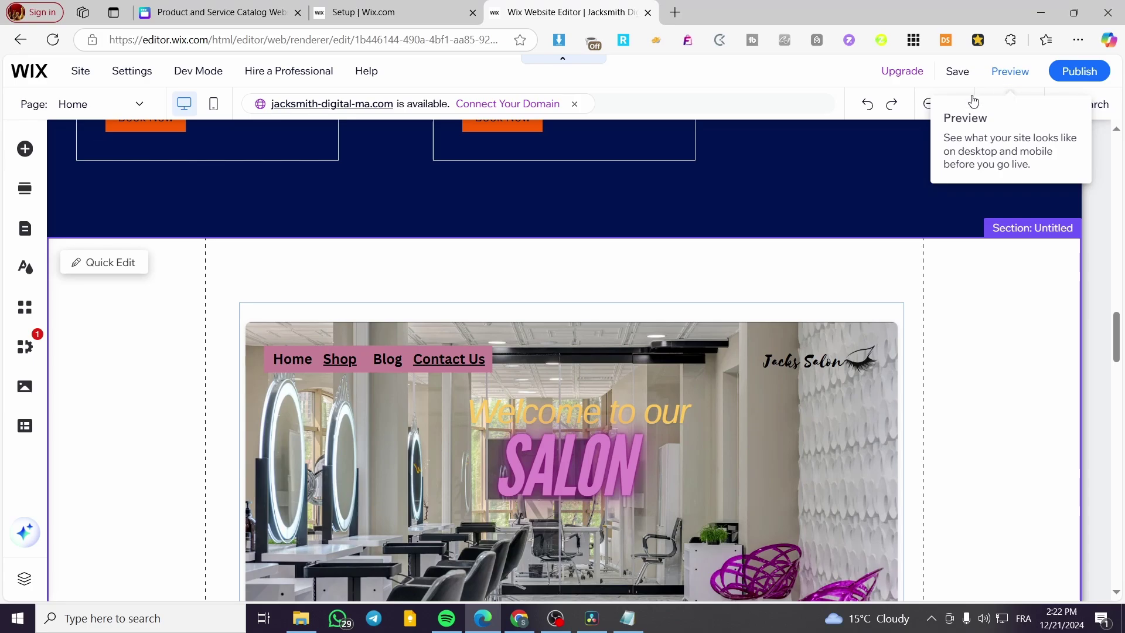
click(1009, 71)
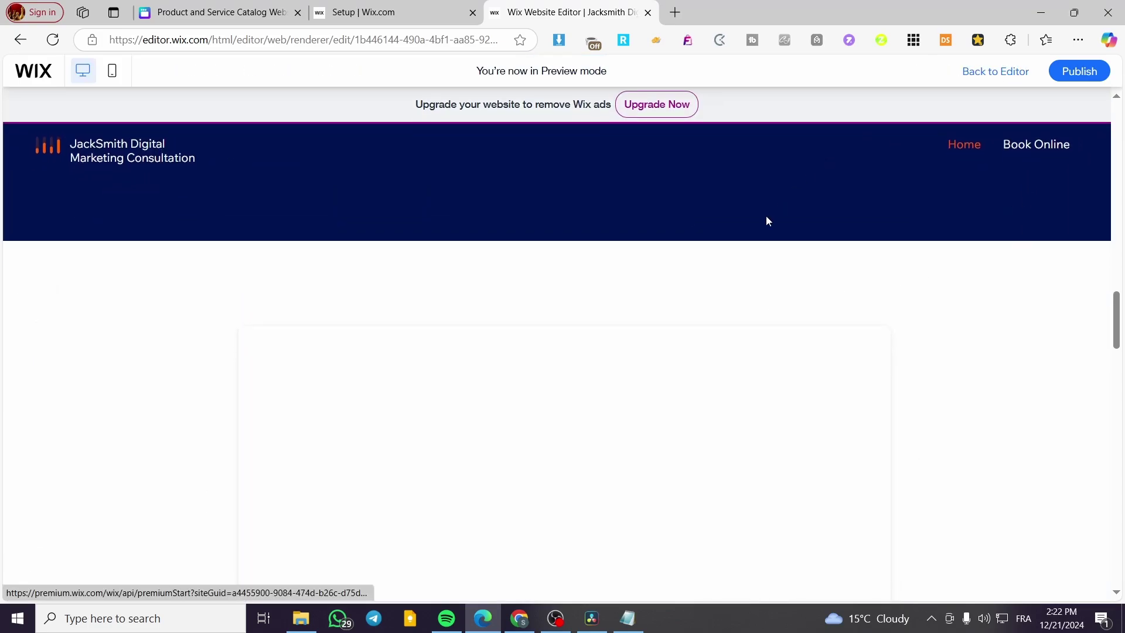
Page through the embedded salon design to the Appointment Request Form and test its First Name field without choosing a suggestion.
scroll(761, 223, down, 3)
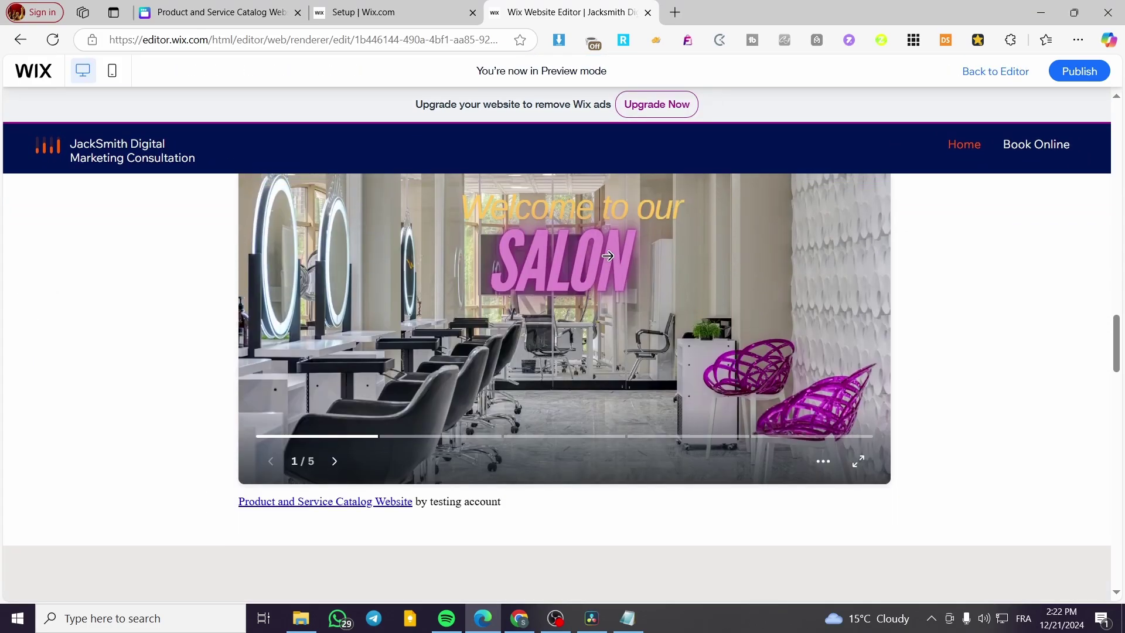
scroll(544, 281, up, 1)
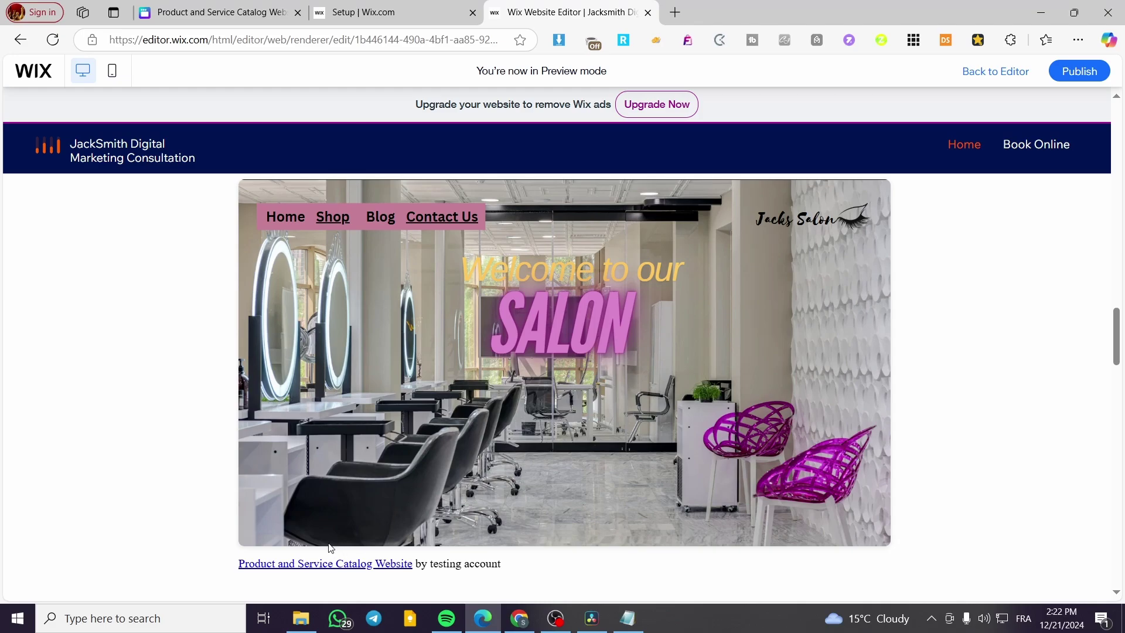
mouse_move(333, 525)
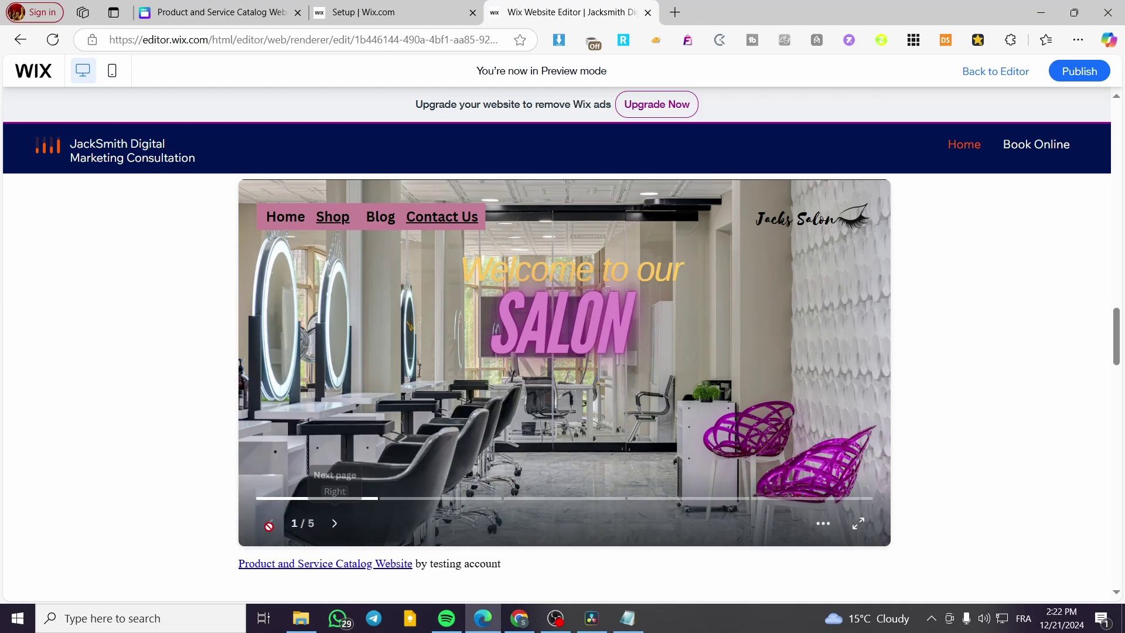
click(335, 524)
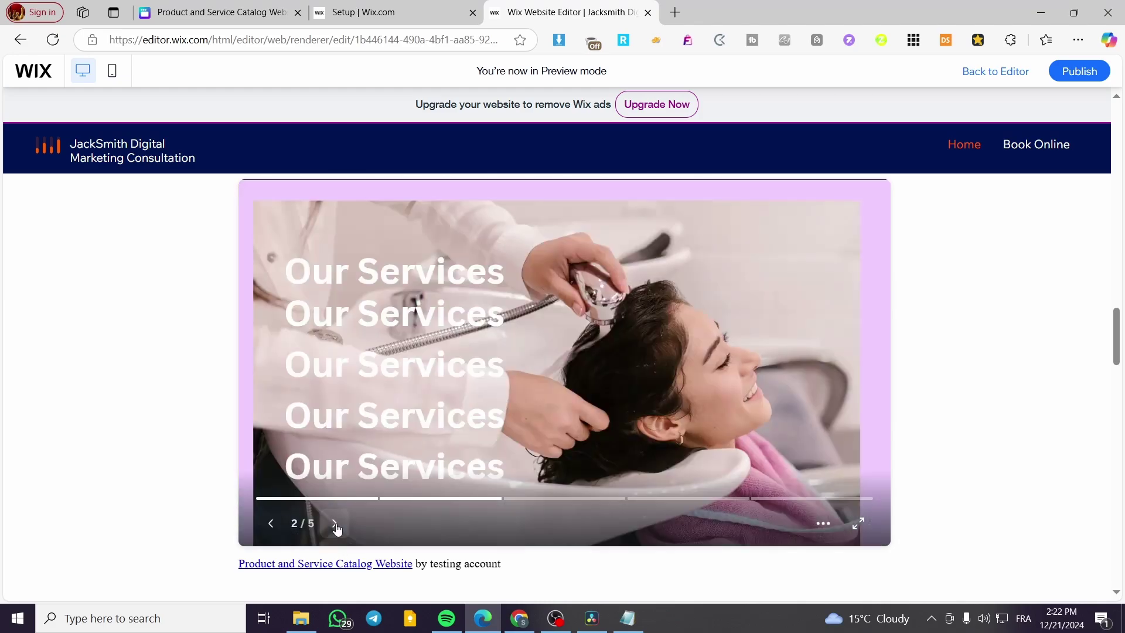
click(335, 525)
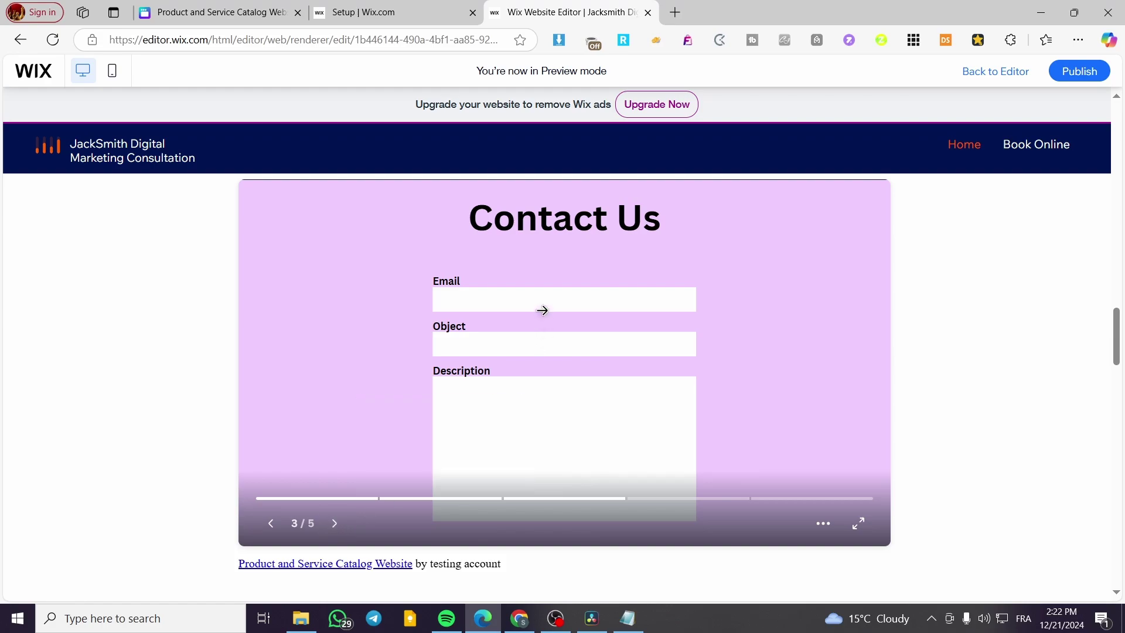
click(329, 523)
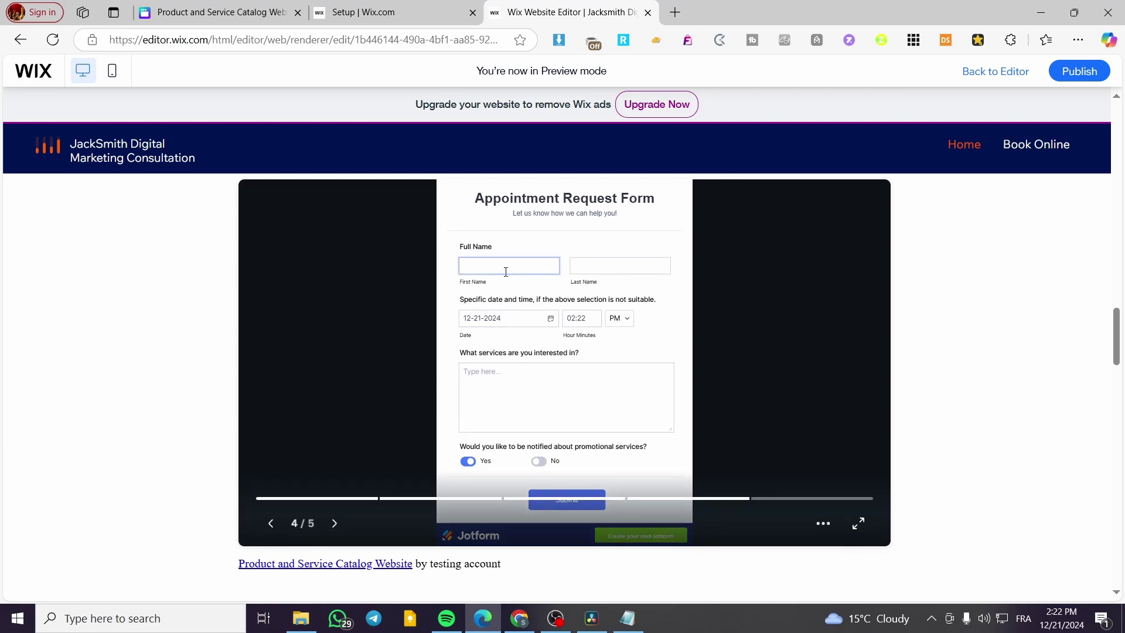
click(497, 267)
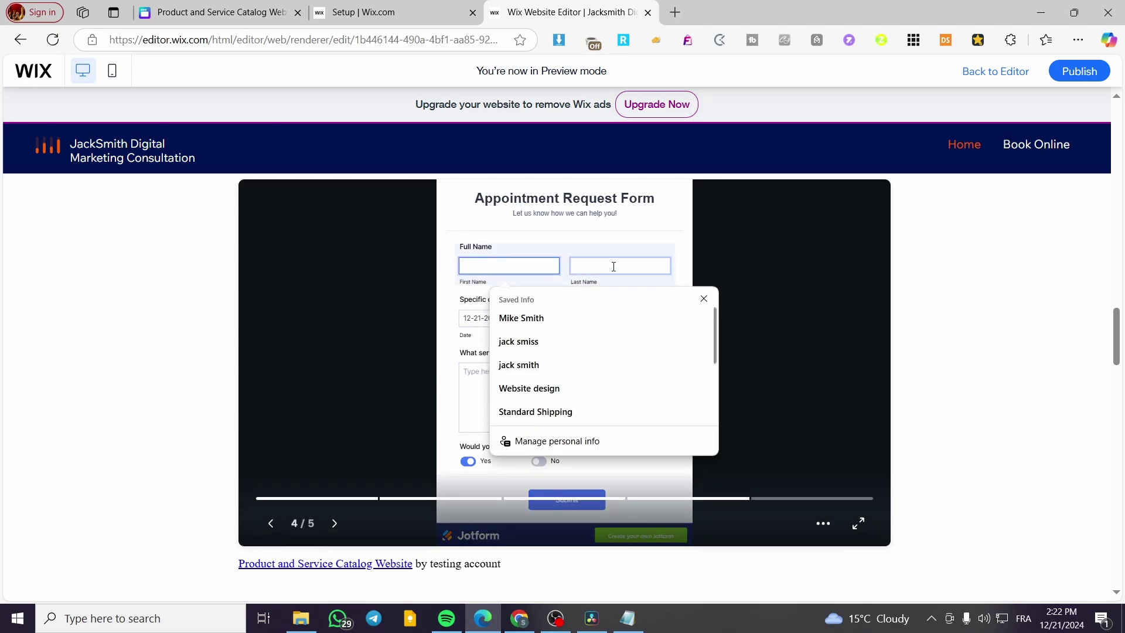
click(704, 300)
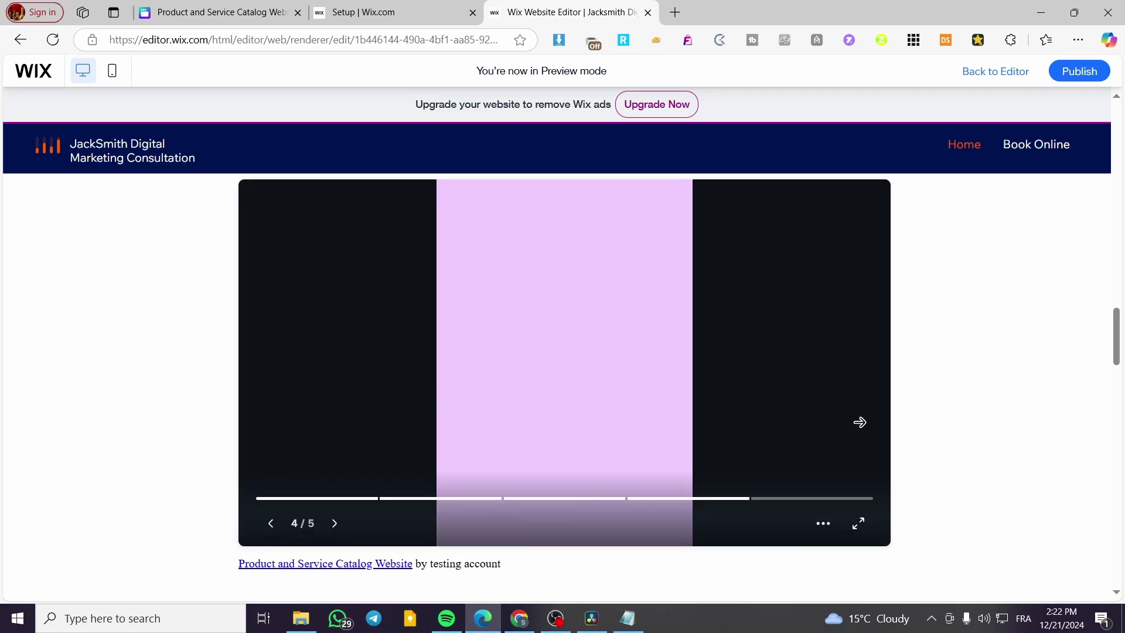
Advance the embed to its last page and examine how it sits between the services and About sections.
click(326, 381)
click(834, 374)
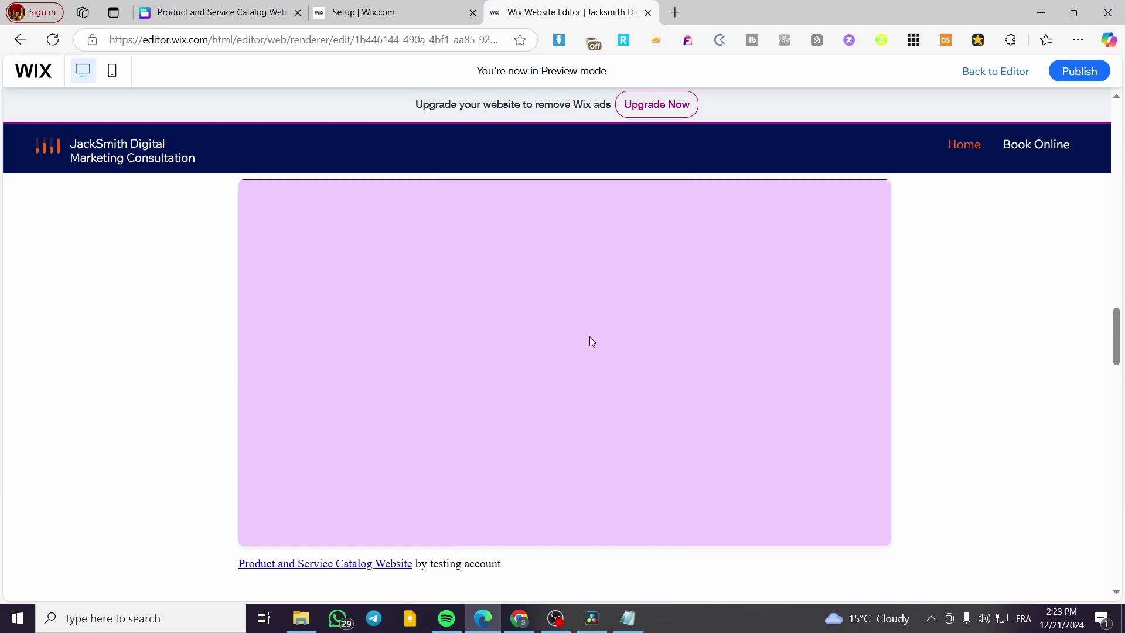
scroll(636, 355, down, 4)
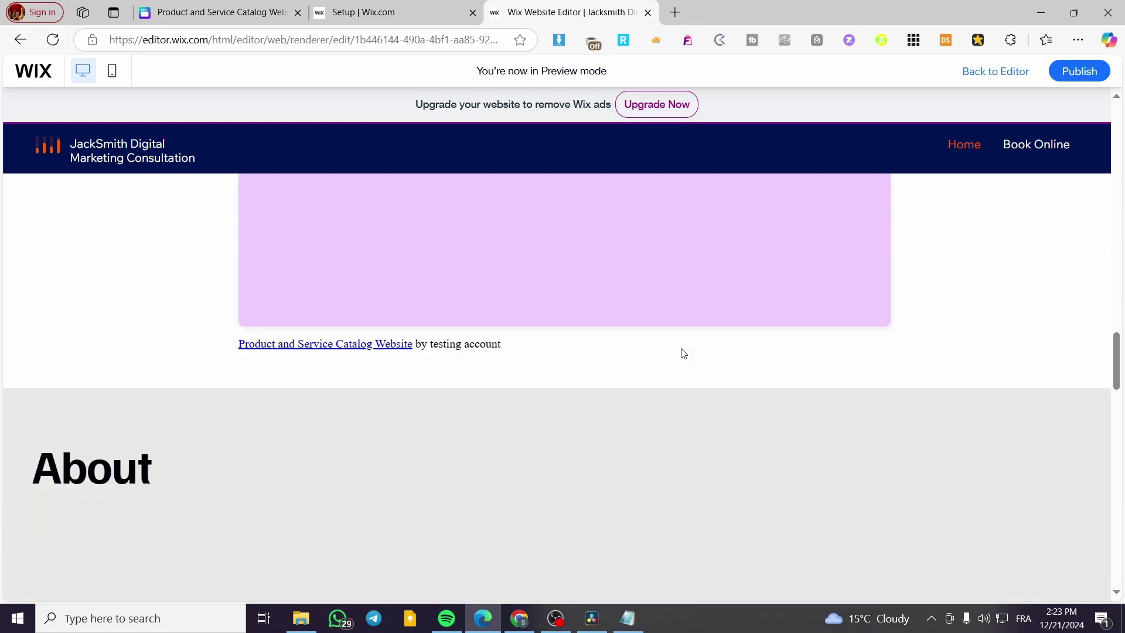
scroll(608, 330, up, 8)
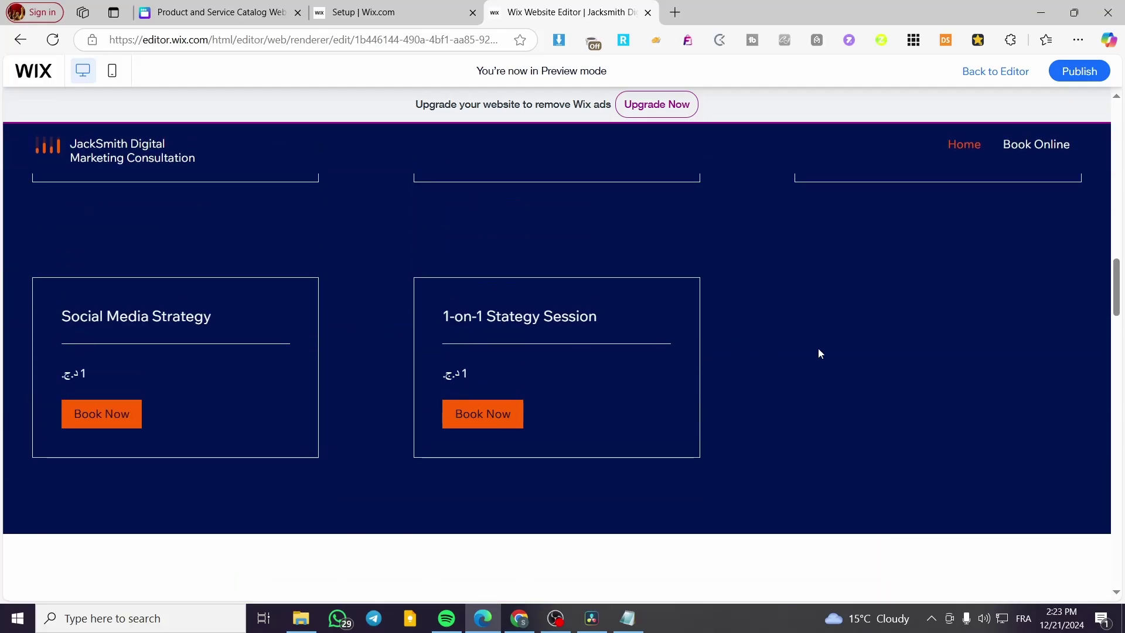
scroll(768, 345, down, 3)
scroll(691, 353, down, 3)
scroll(691, 353, up, 1)
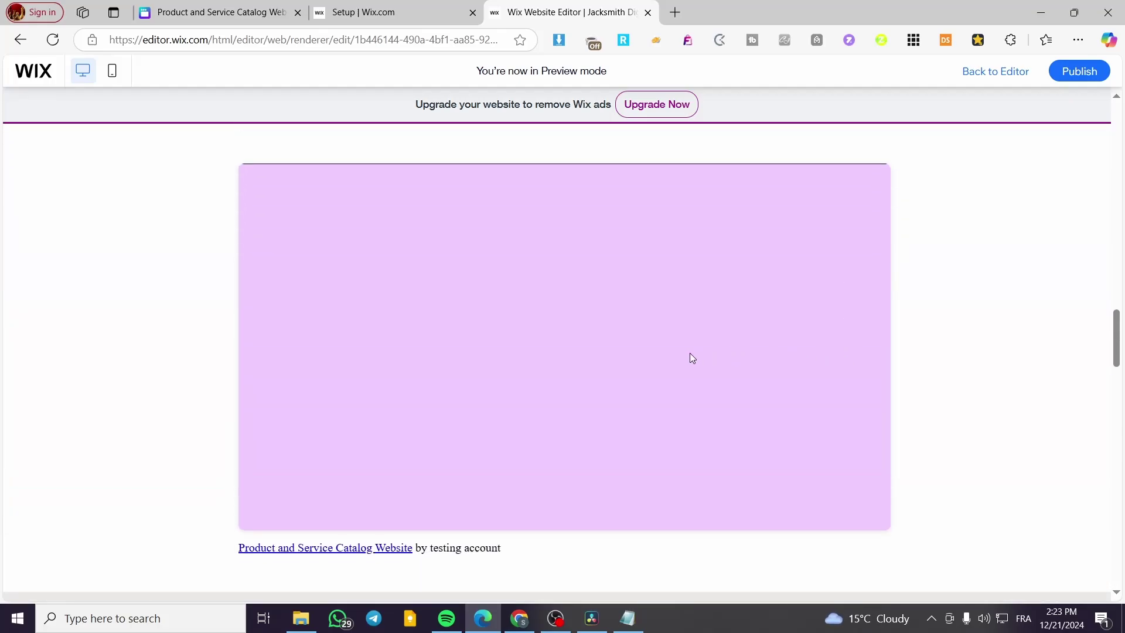